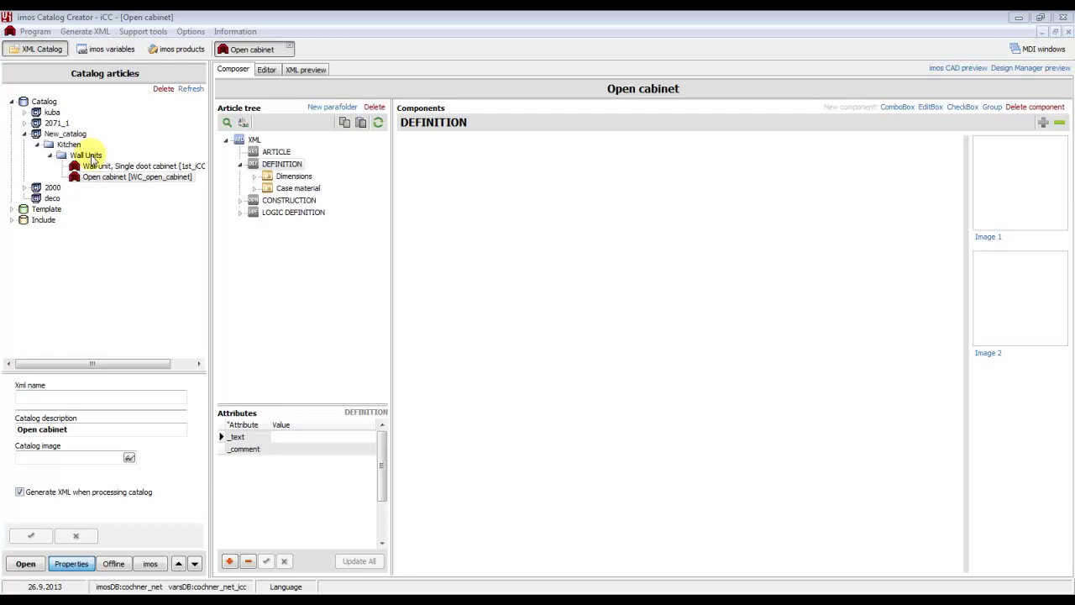
Create a new item 'Open cabinet 2' in the Wall Units folder using the XML_BASIC template.
left_click(92, 158)
right_click(92, 158)
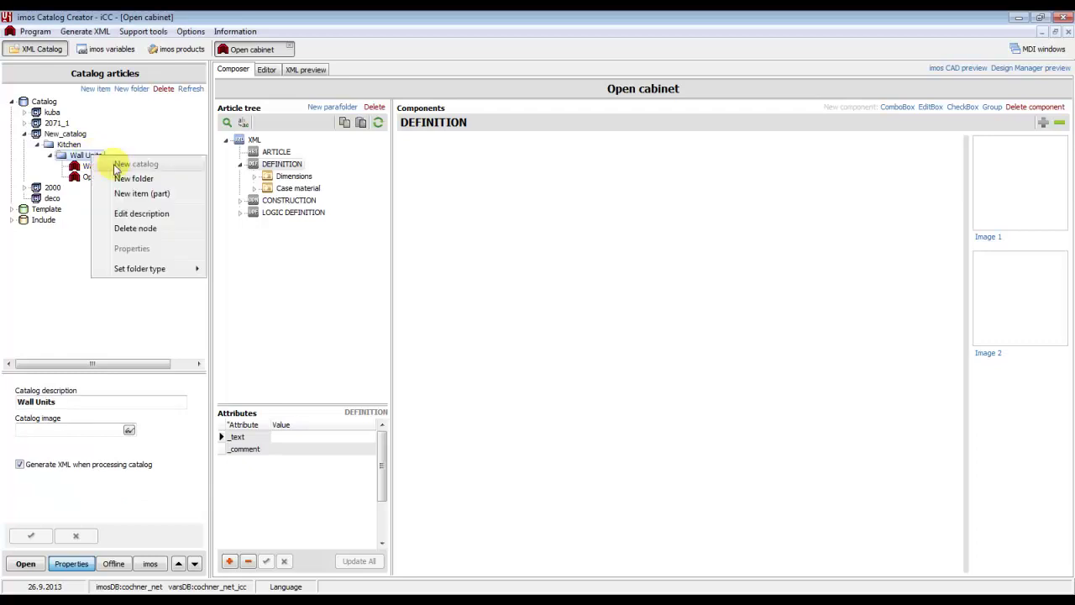
left_click(142, 195)
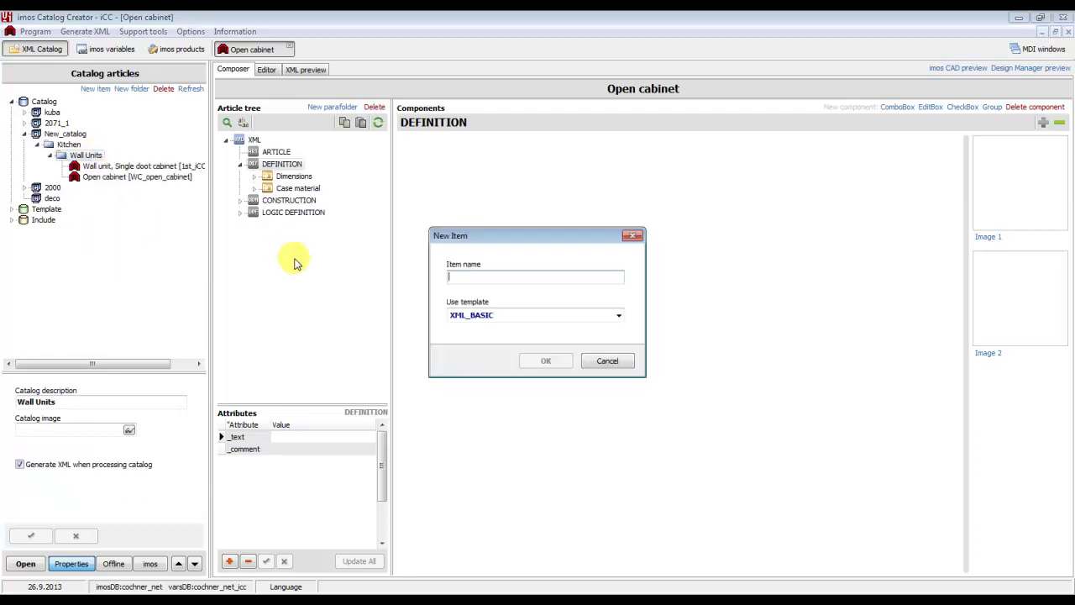
type("Open cabinet 2")
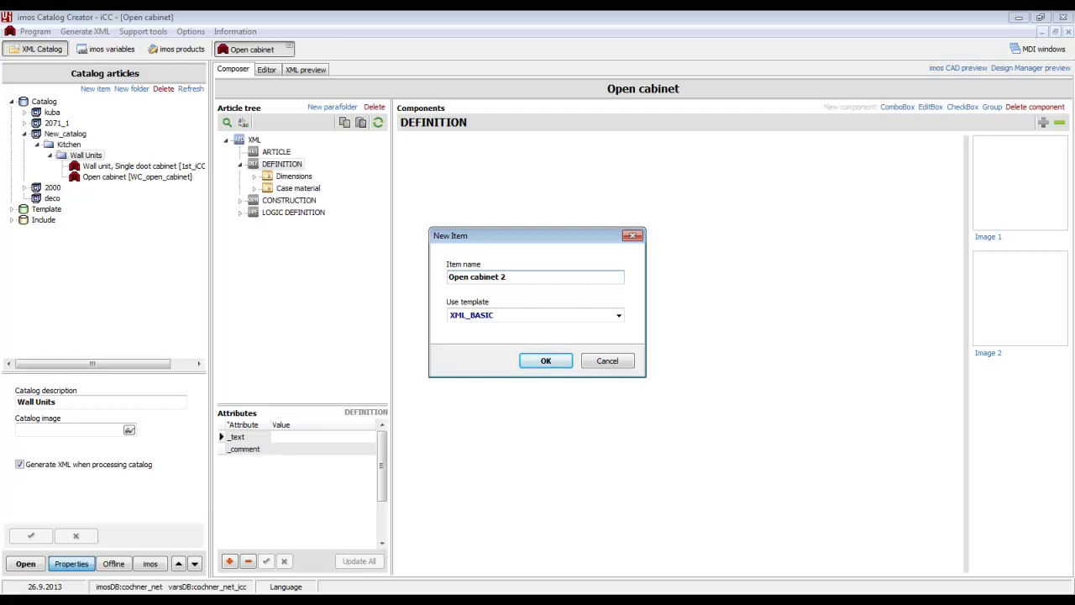
left_click(547, 365)
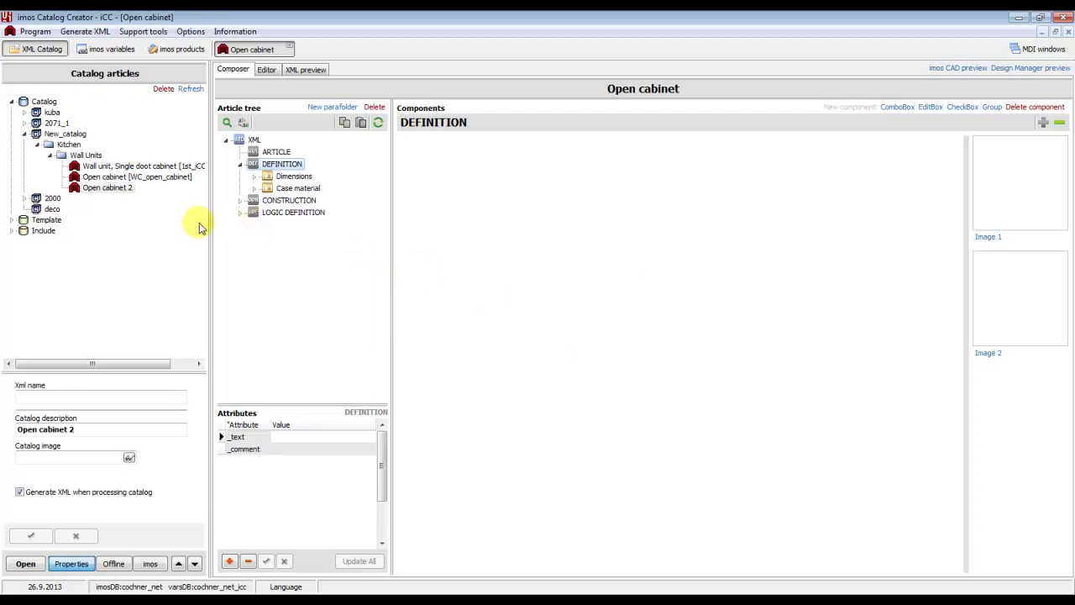
Open Open cabinet 2 and delete its default Article dimension folder, confirming with Ano.
double_click(102, 188)
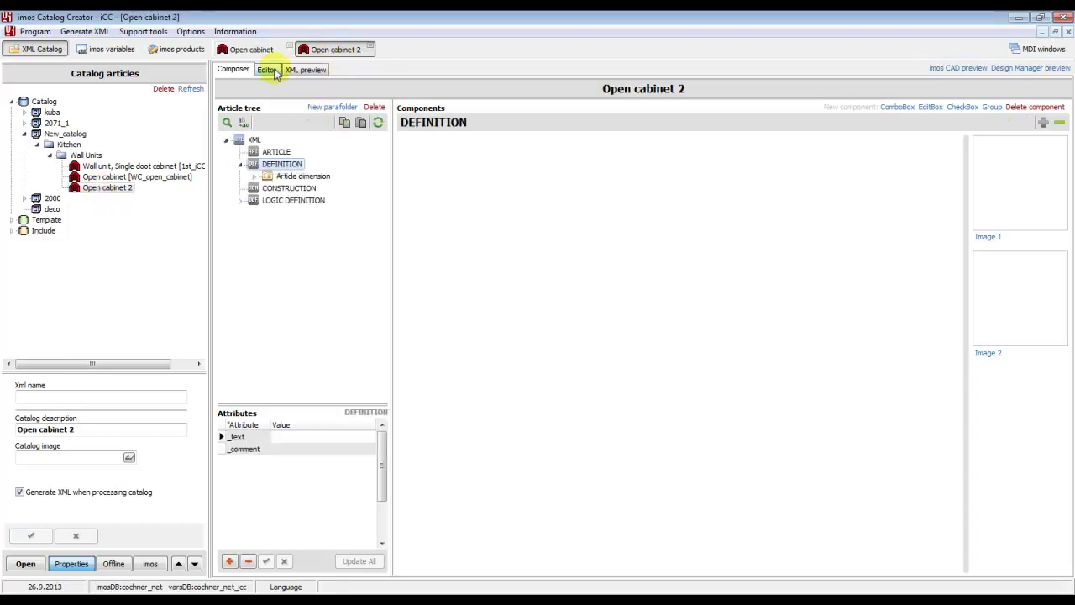
left_click(268, 177)
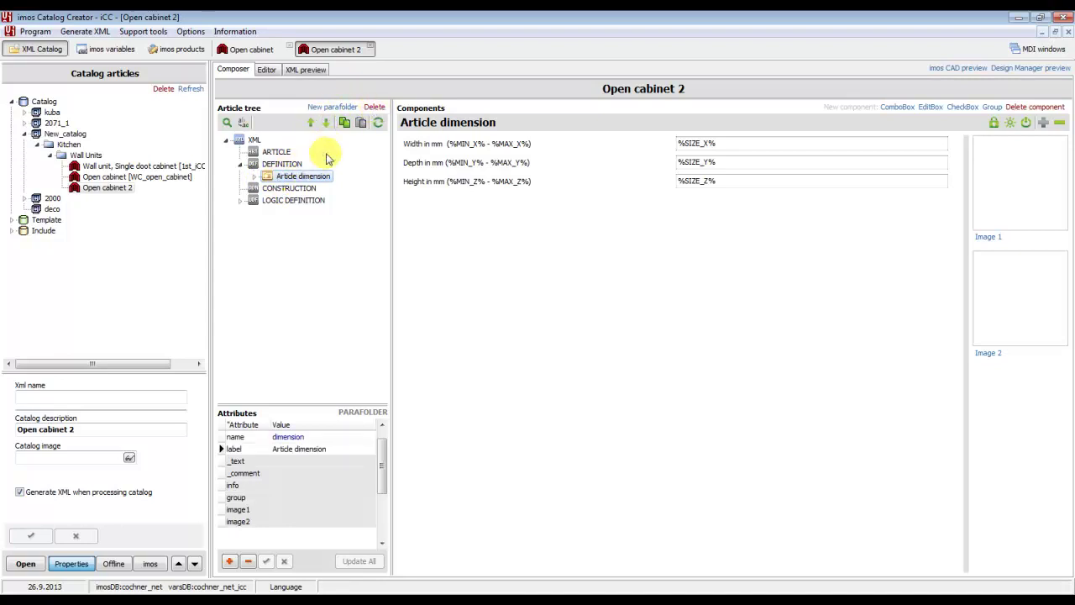
left_click(374, 107)
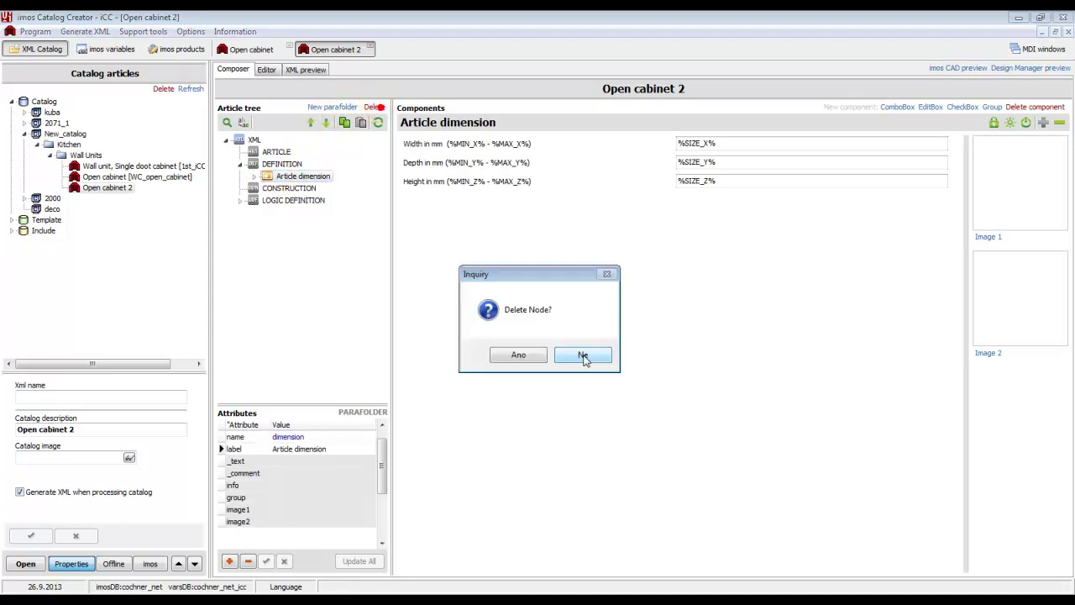
left_click(519, 356)
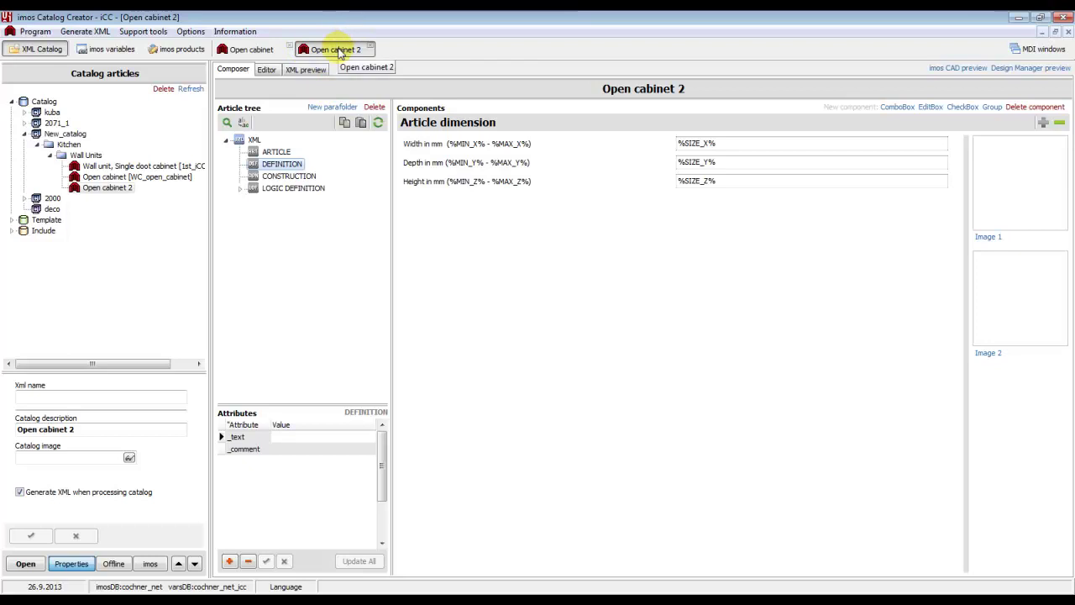
In the original Open cabinet, review the Dimensions folder and copy it to TEMP.
left_click(254, 48)
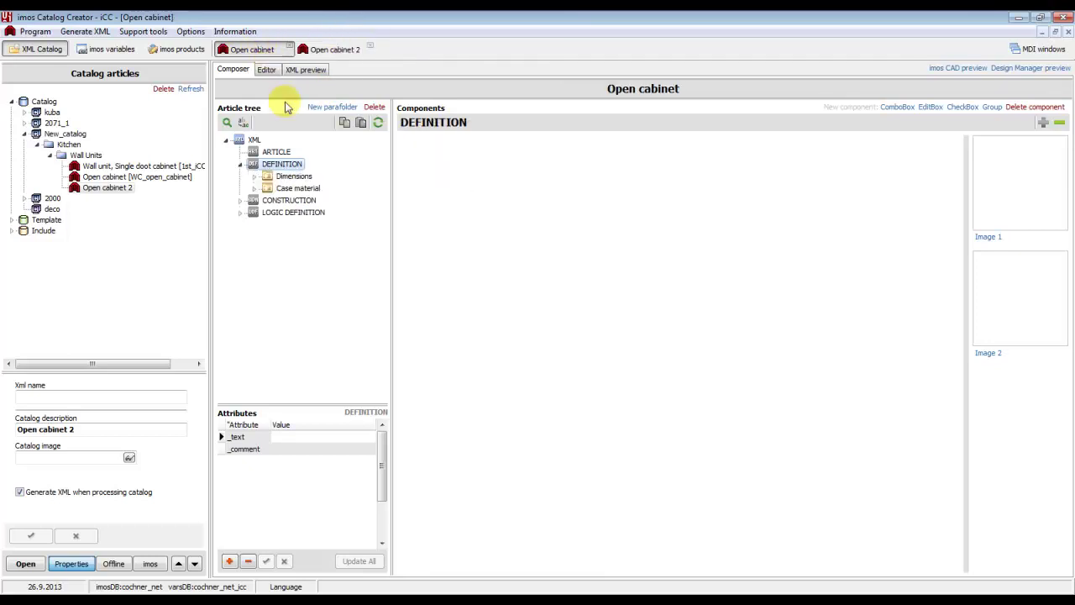
left_click(254, 176)
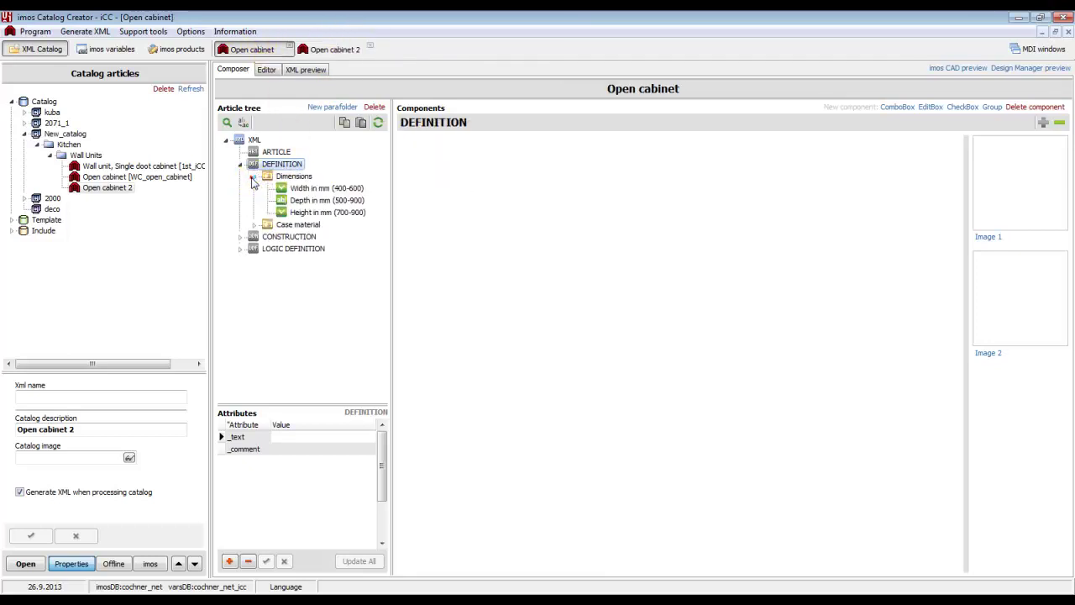
left_click(253, 225)
left_click(293, 176)
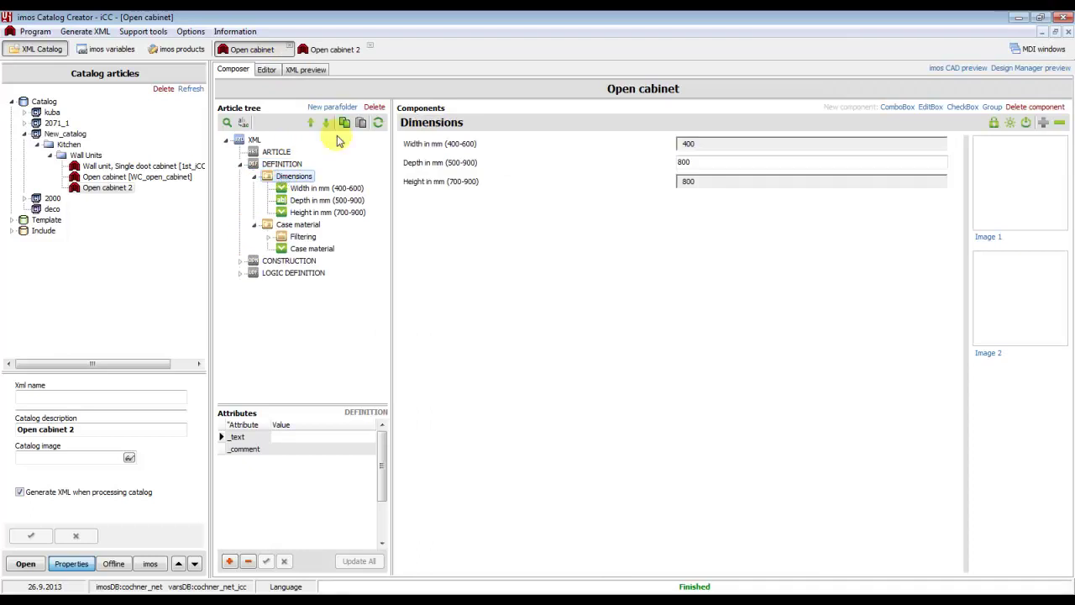
left_click(301, 188)
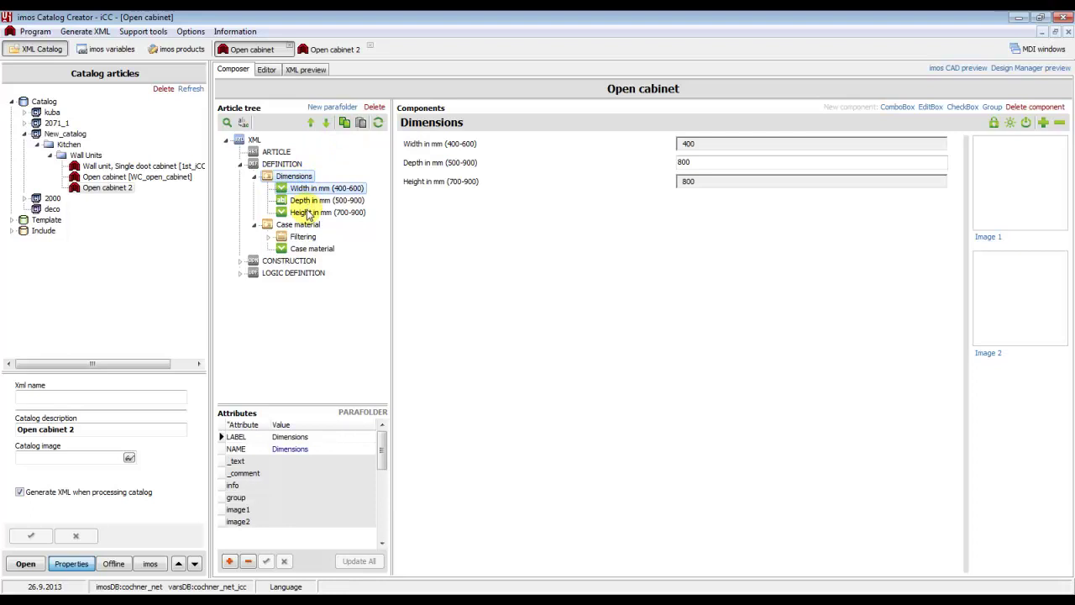
left_click(292, 175)
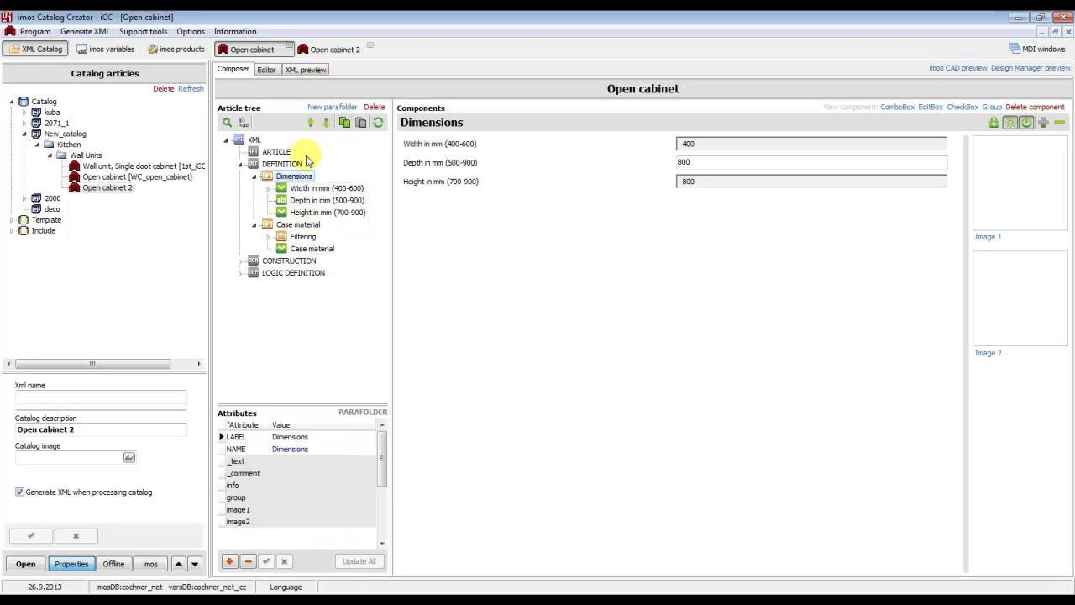
left_click(345, 124)
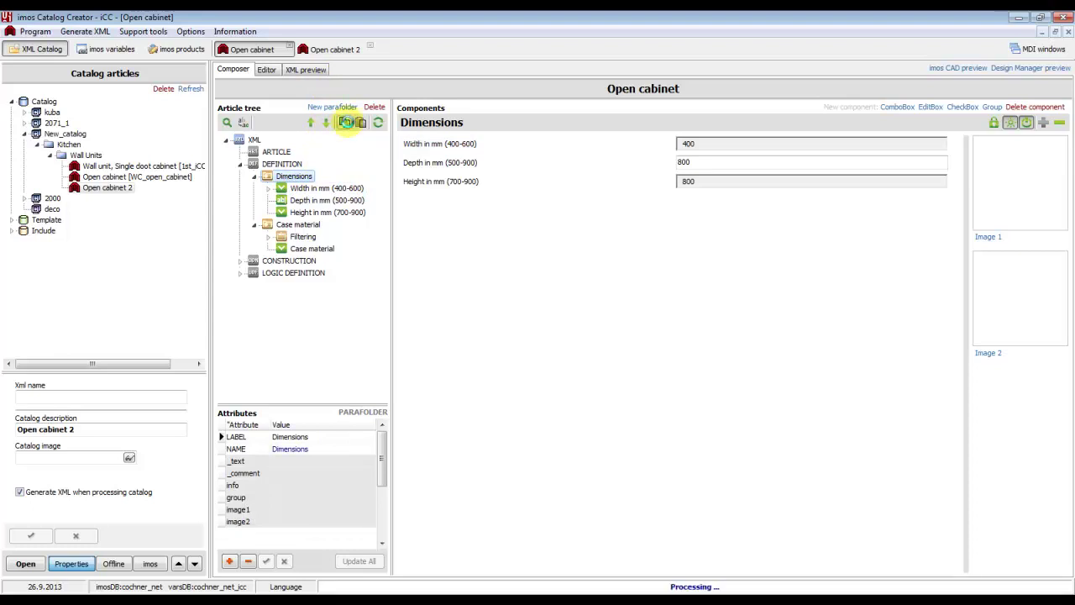
Paste Dimensions into Open cabinet 2's DEFINITION and verify its width, depth and height fields.
left_click(332, 50)
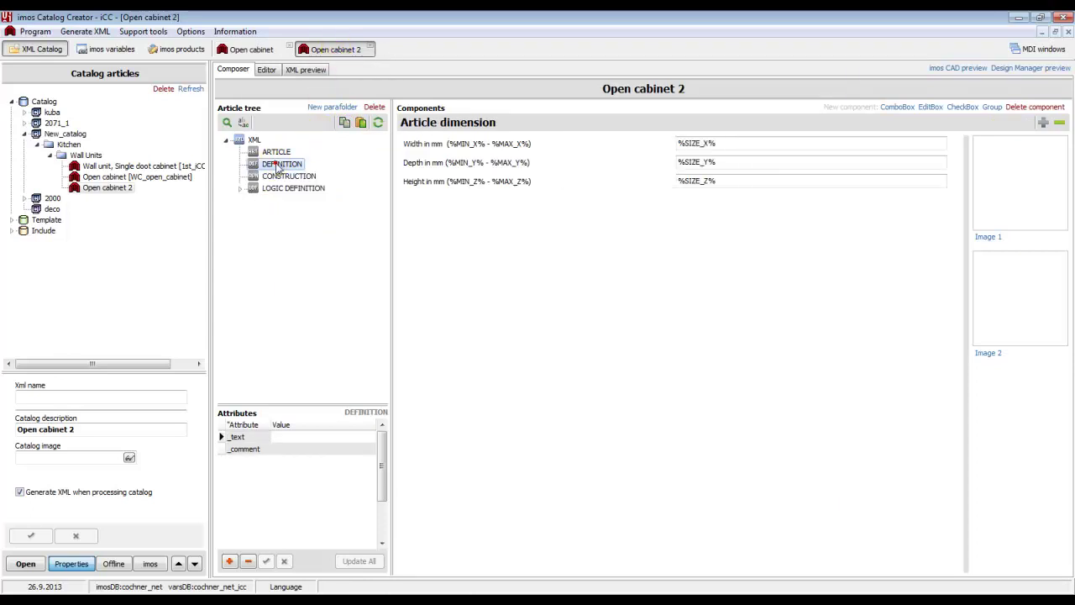
left_click(362, 124)
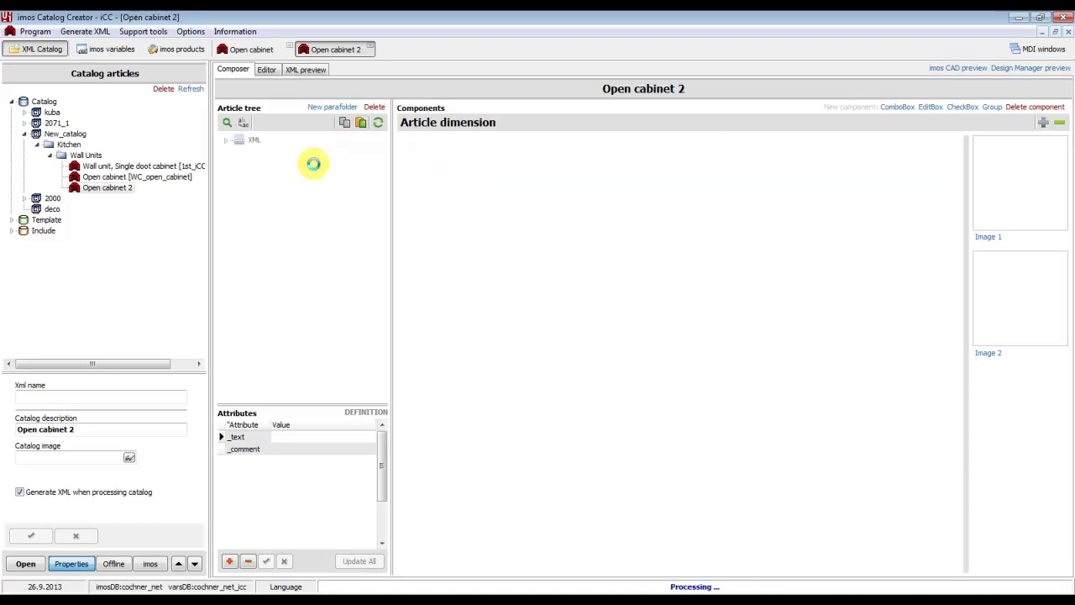
left_click(240, 164)
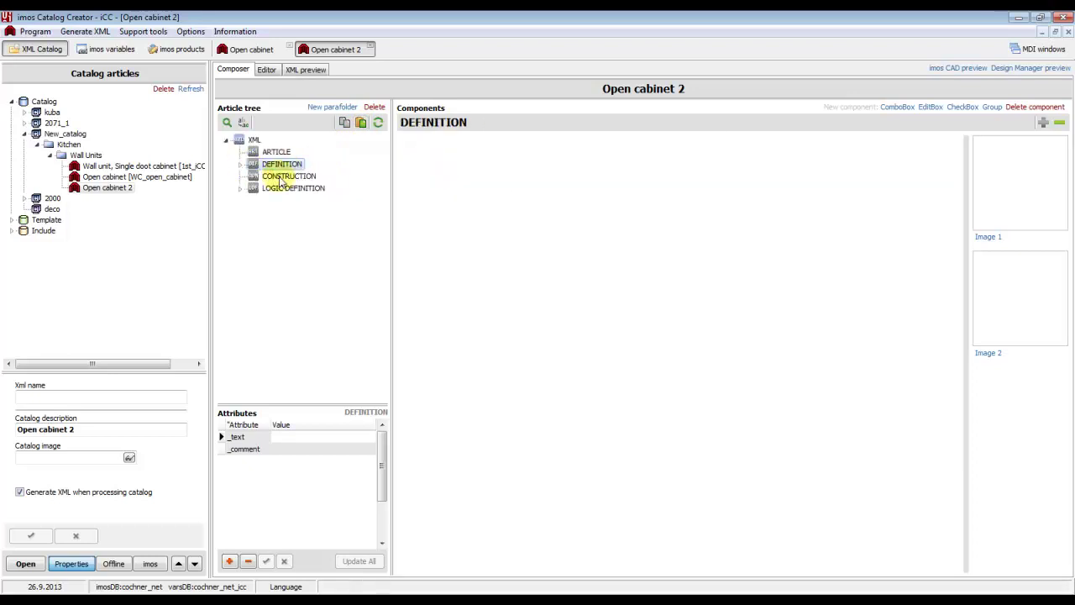
left_click(240, 164)
left_click(254, 176)
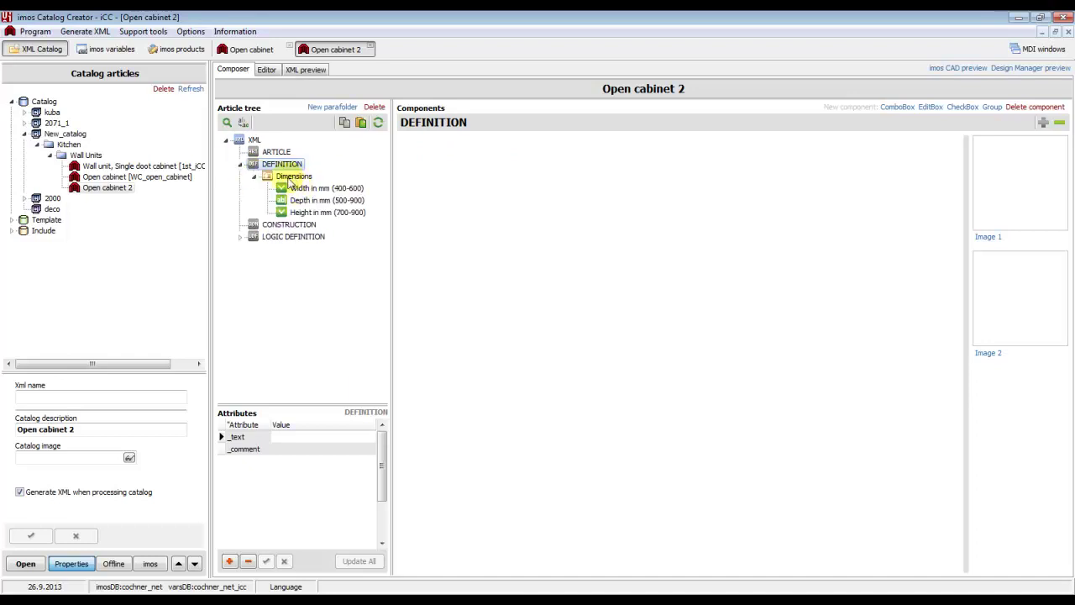
left_click(293, 178)
left_click(269, 49)
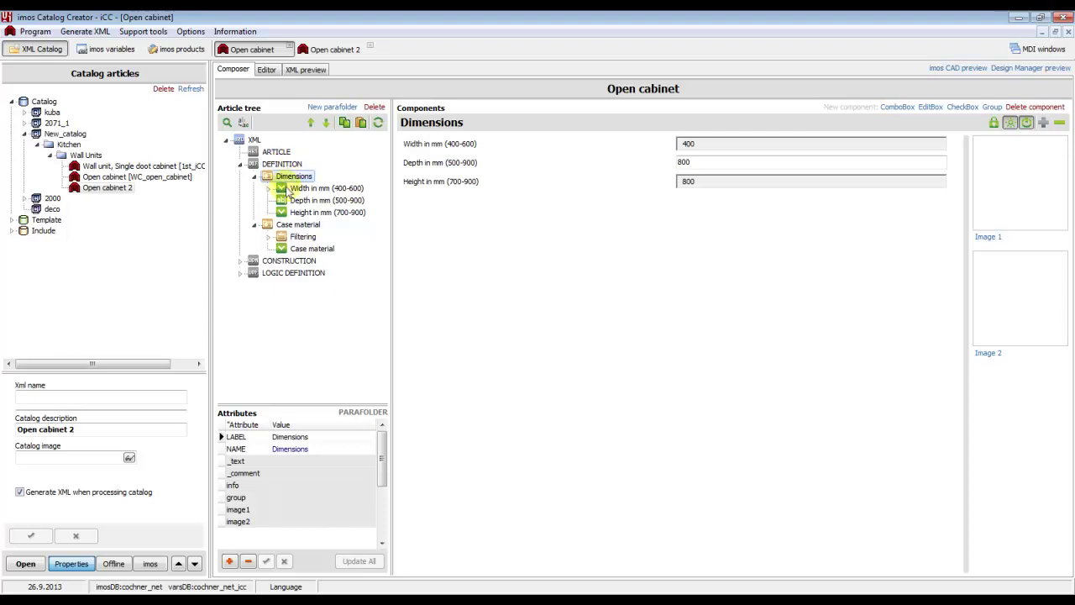
Paste Open cabinet's Case material folder into Open cabinet 2's DEFINITION beside Dimensions.
left_click(294, 225)
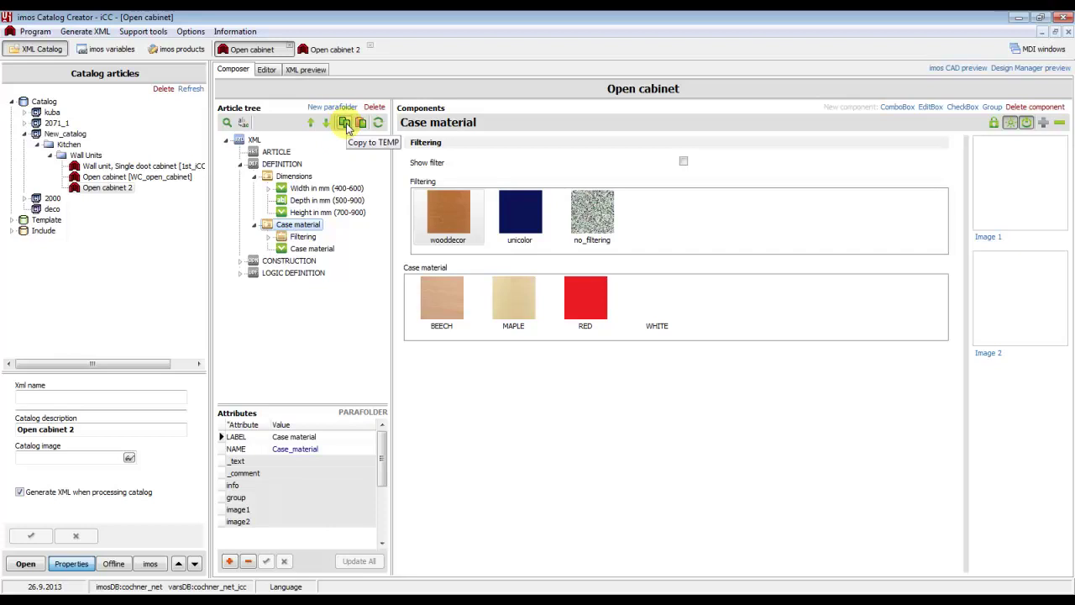
left_click(333, 48)
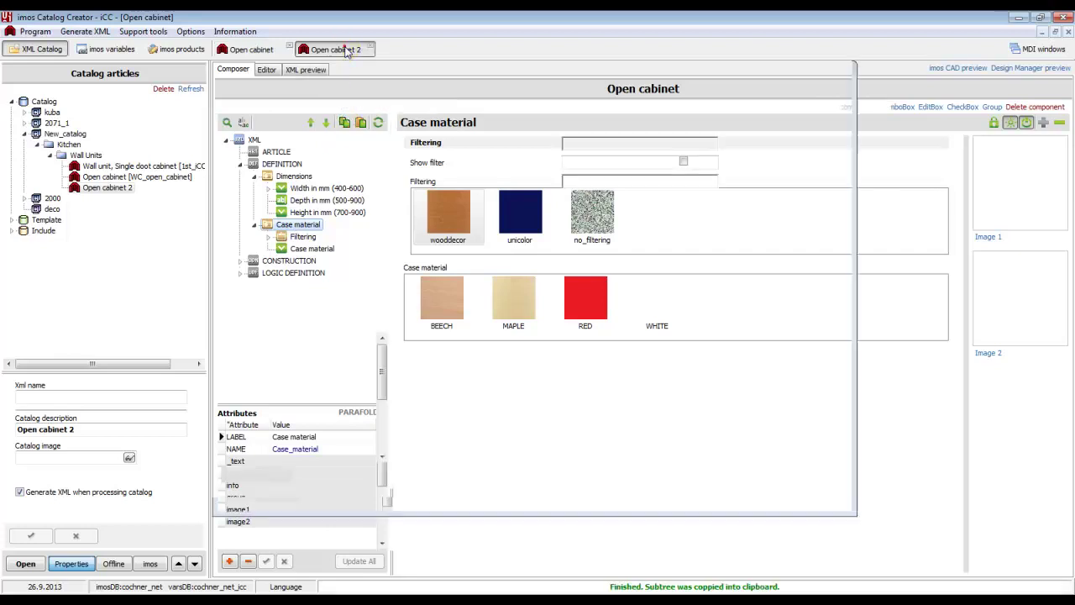
left_click(285, 164)
left_click(361, 123)
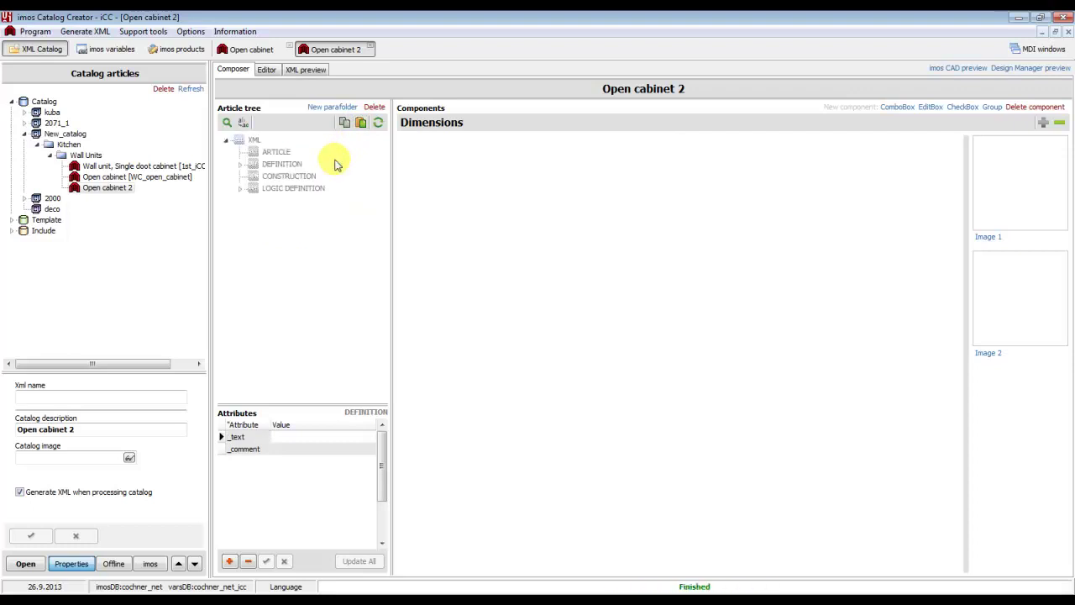
left_click(240, 165)
left_click(240, 165)
left_click(241, 165)
left_click(253, 175)
left_click(254, 226)
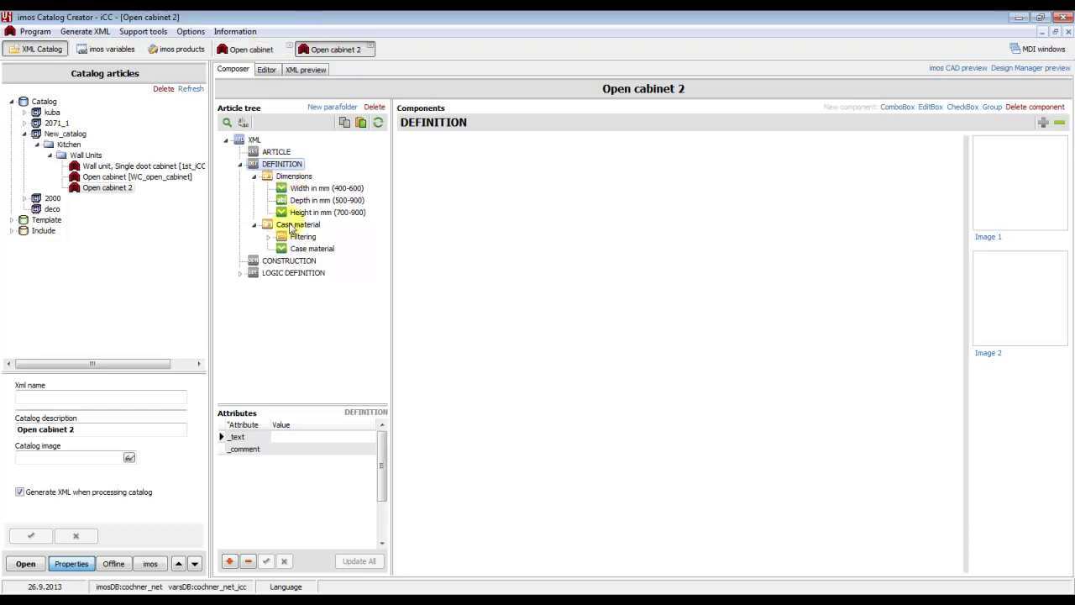
Set Open cabinet 2's ARTICLE Item to the WC_open_cabinet_2 CAD article from 1st_iCC_article.
left_click(275, 153)
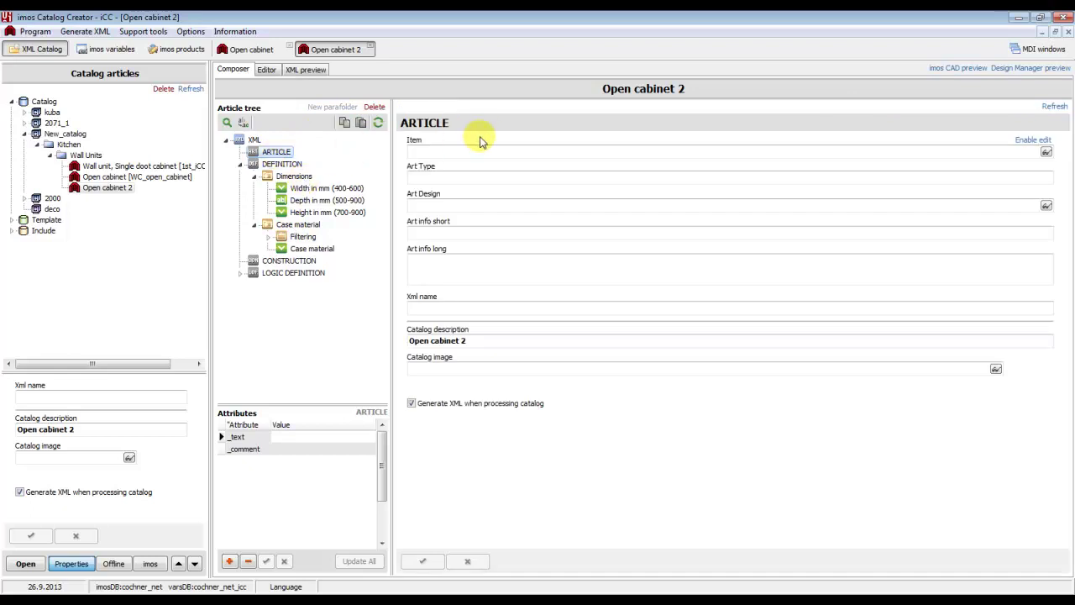
left_click(428, 148)
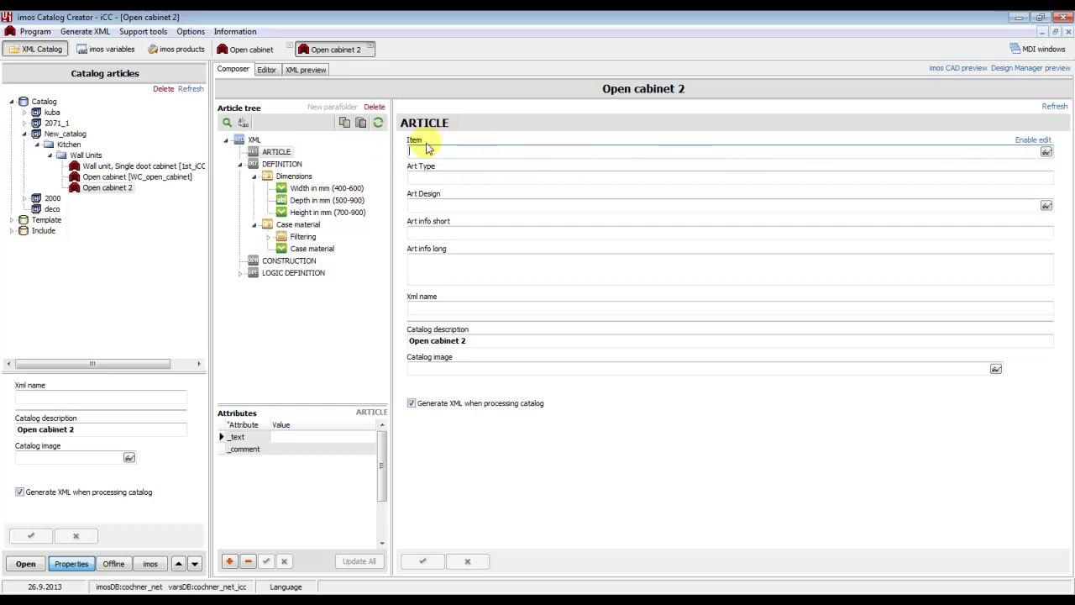
left_click(1046, 152)
double_click(399, 291)
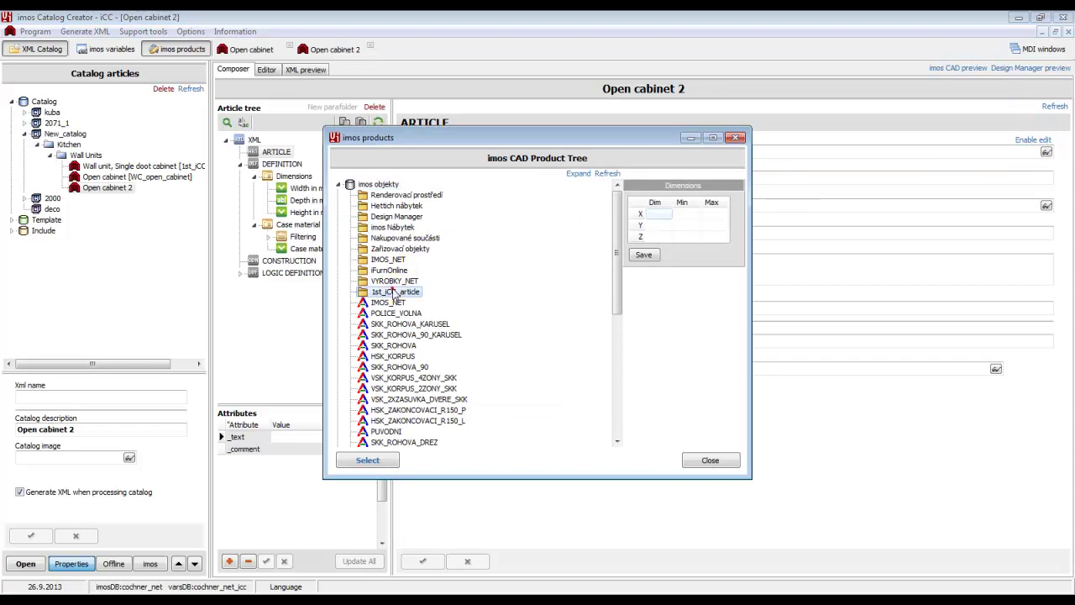
double_click(419, 324)
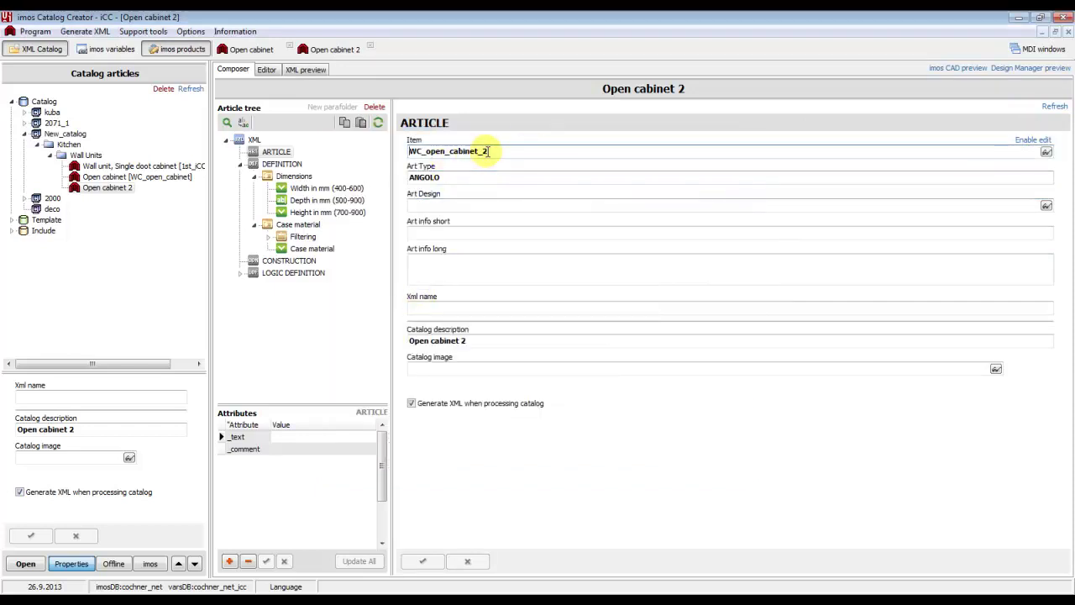
Collapse DEFINITION and show the still-empty CONSTRUCTION variable list.
left_click(309, 51)
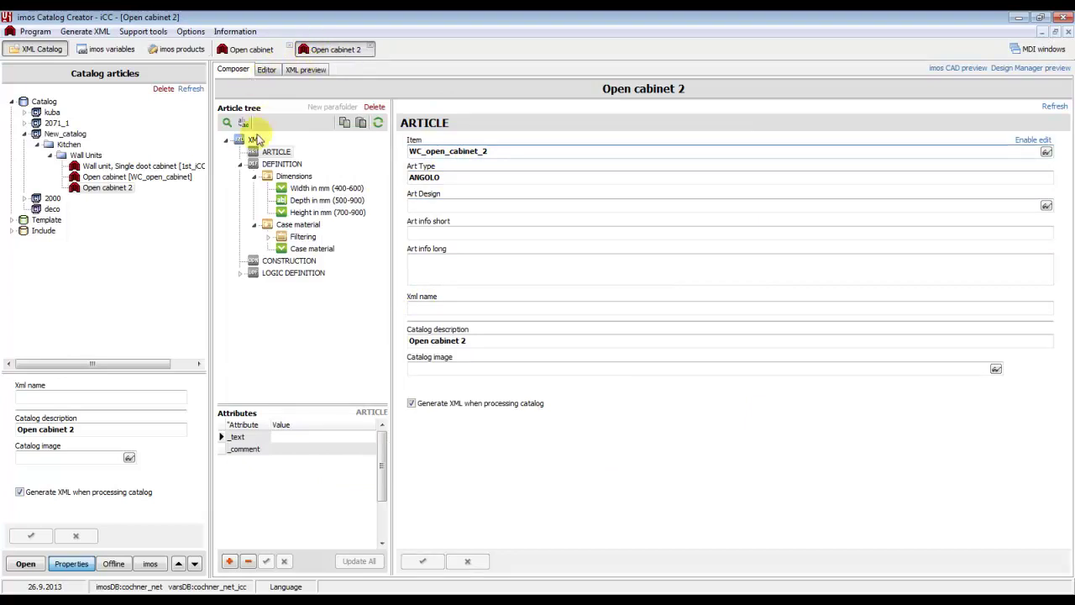
left_click(239, 164)
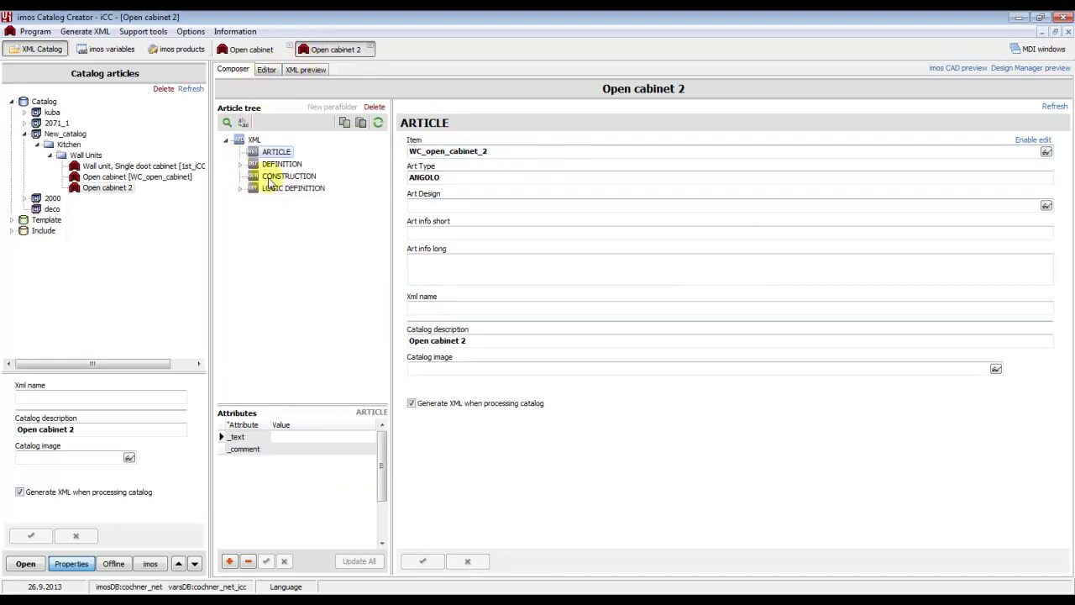
left_click(268, 179)
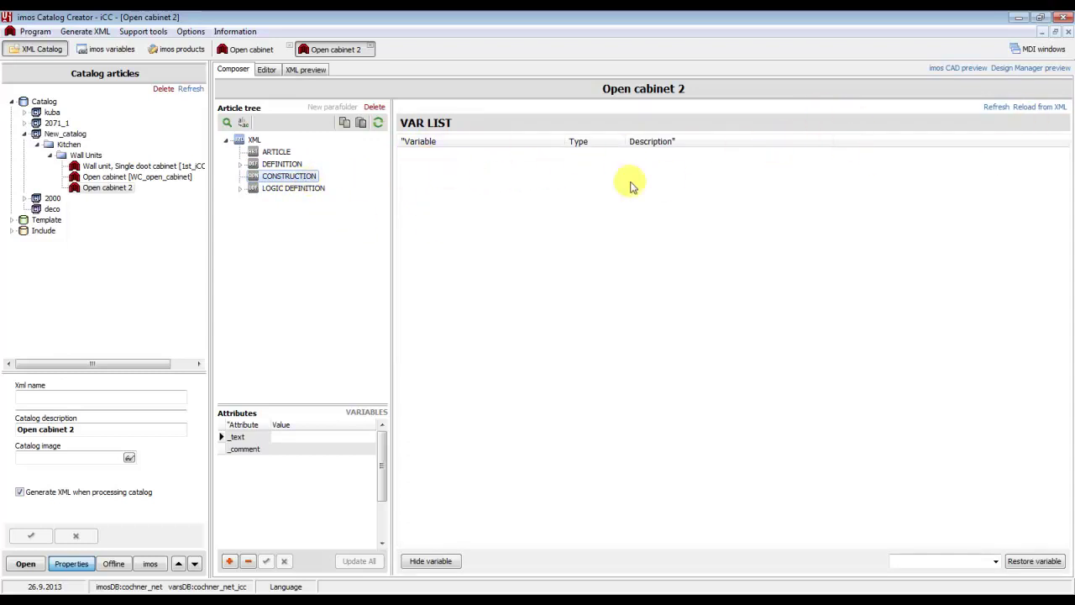
Reload Open cabinet 2's variables from XML, answering Ano twice, and inspect n1_ZAKLAD_DATA_KORPUS.
left_click(1038, 111)
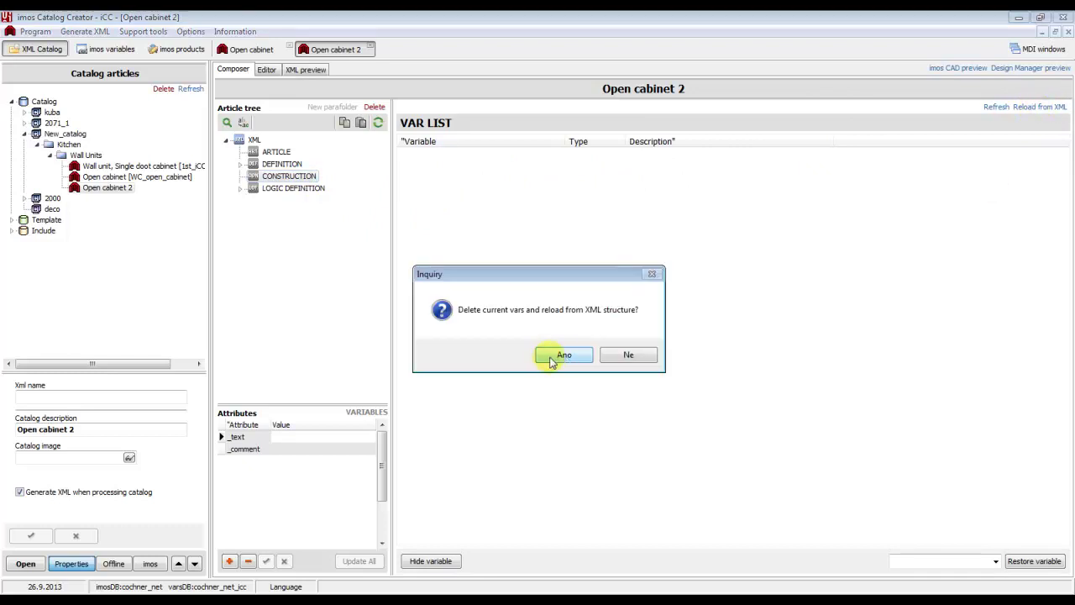
left_click(555, 356)
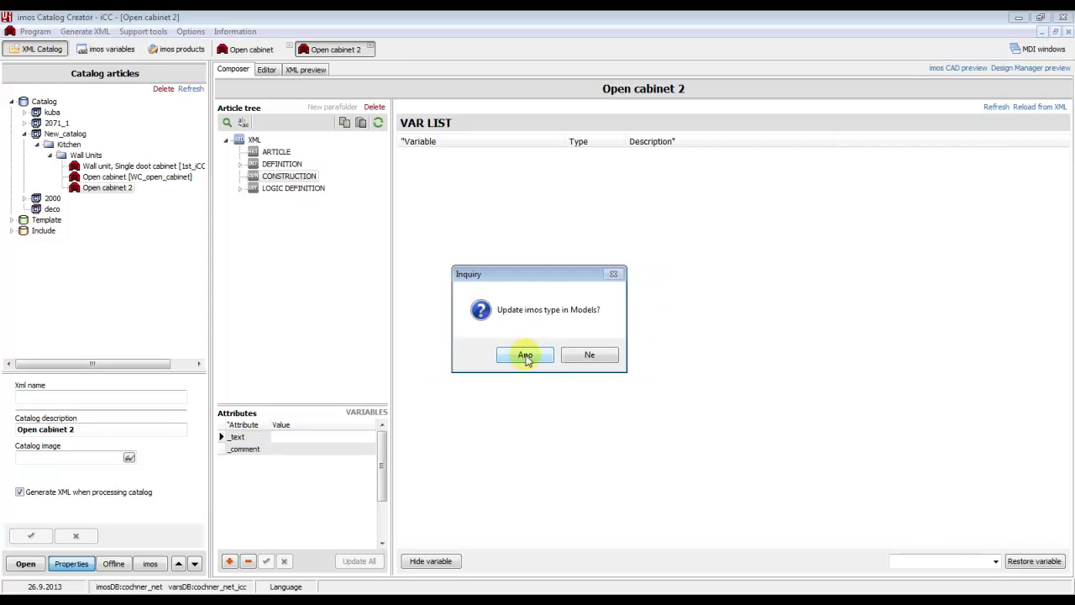
left_click(525, 355)
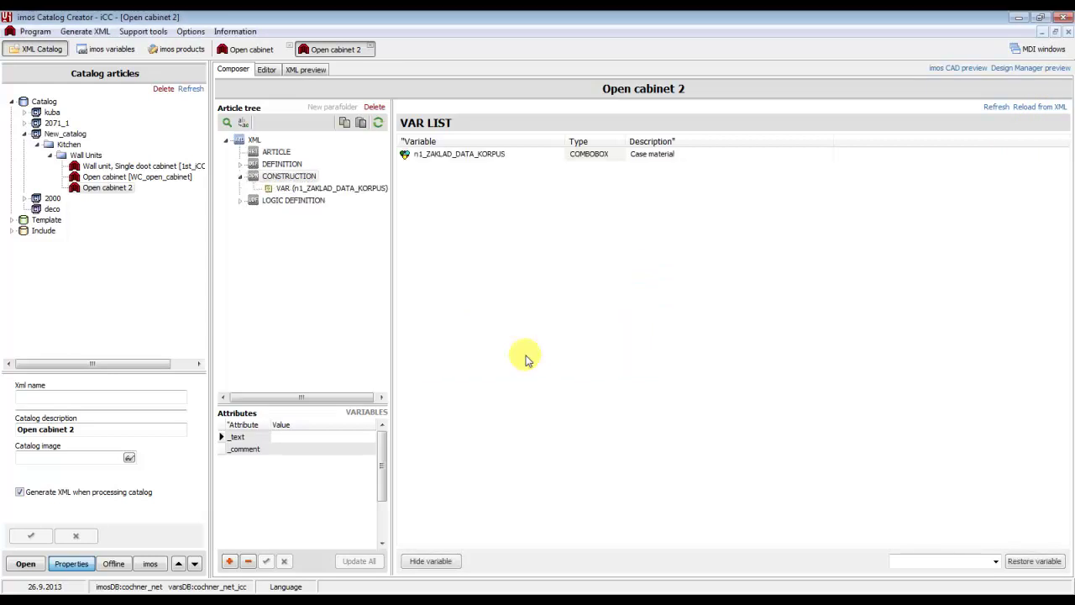
left_click(305, 189)
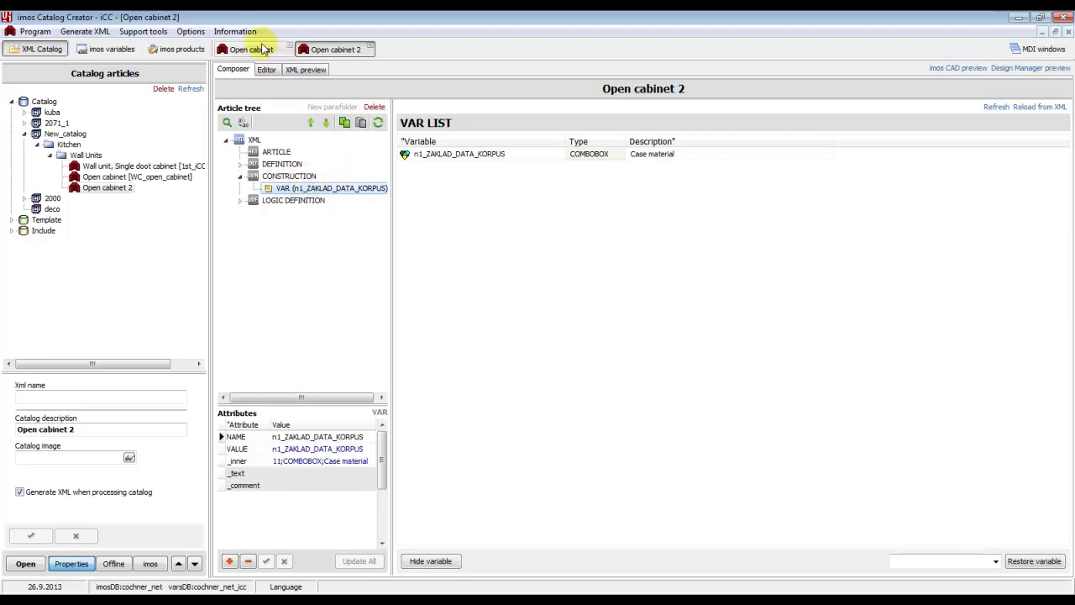
Compare with Open cabinet, then open the Case material combobox and its Filtering group.
left_click(250, 49)
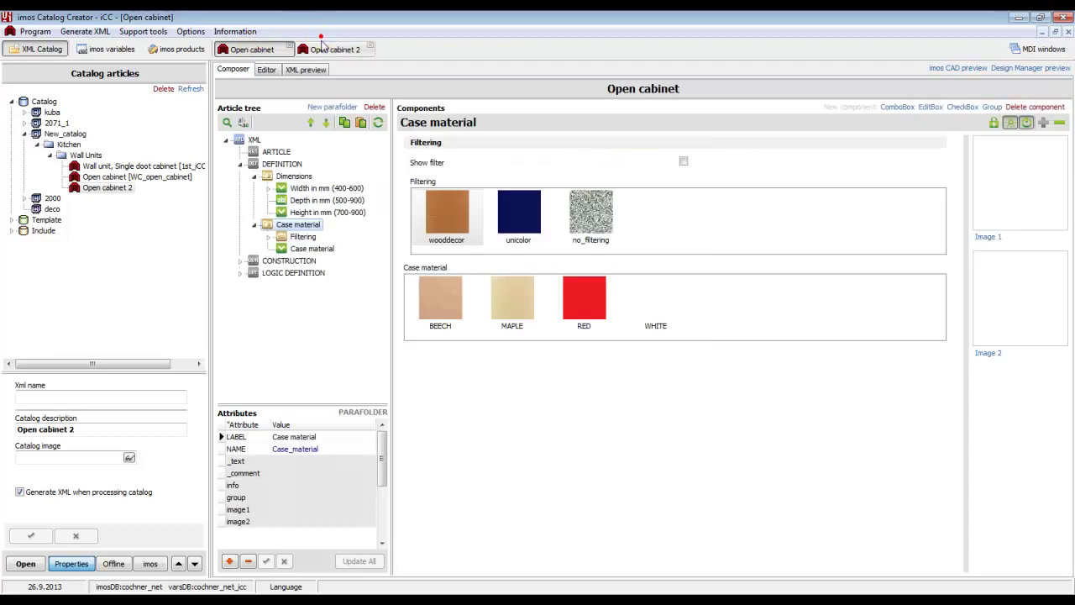
left_click(321, 46)
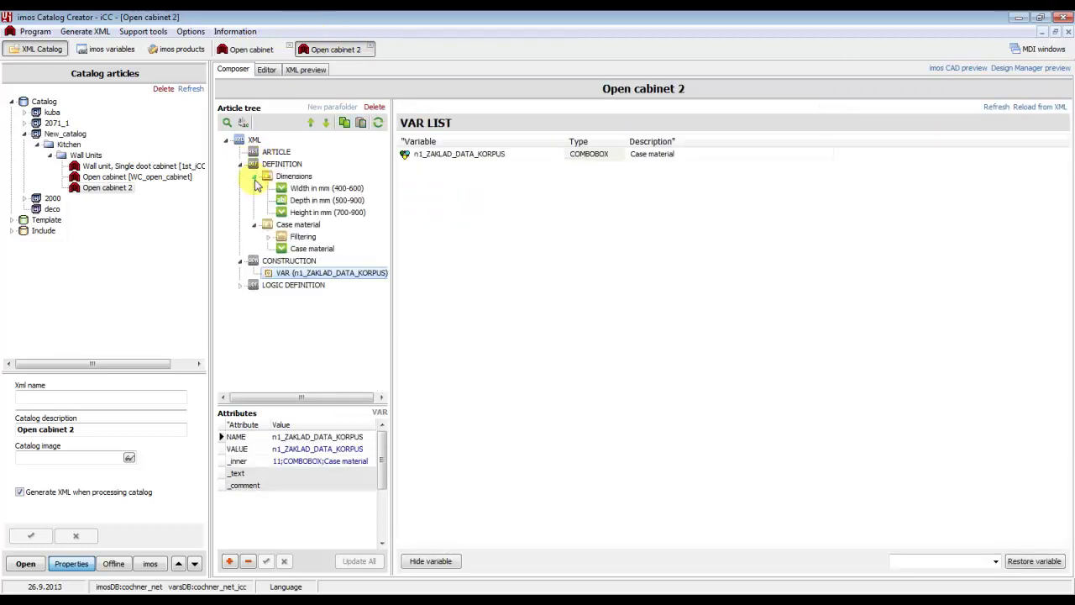
left_click(316, 250)
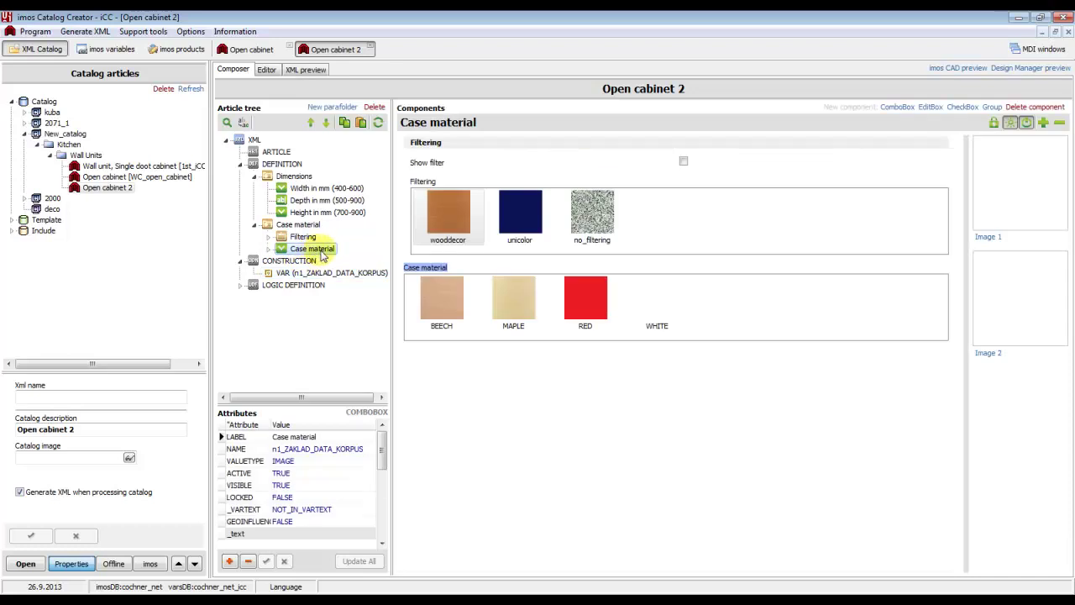
left_click(269, 237)
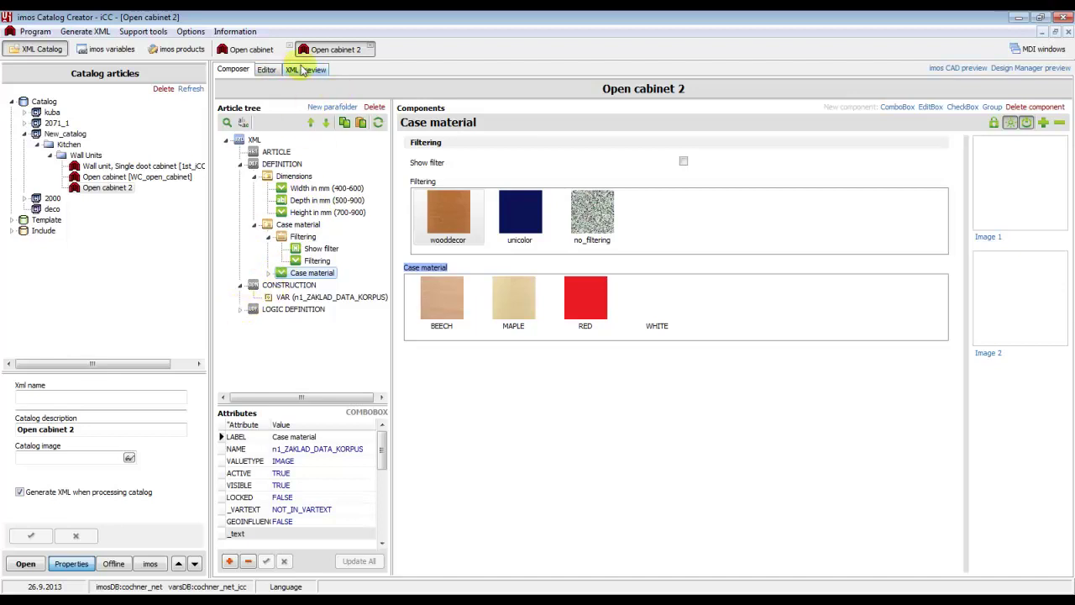
Copy the IF [filter=wooddecor] rule from Open cabinet into Open cabinet 2's LOGIC DEFINITION.
left_click(251, 50)
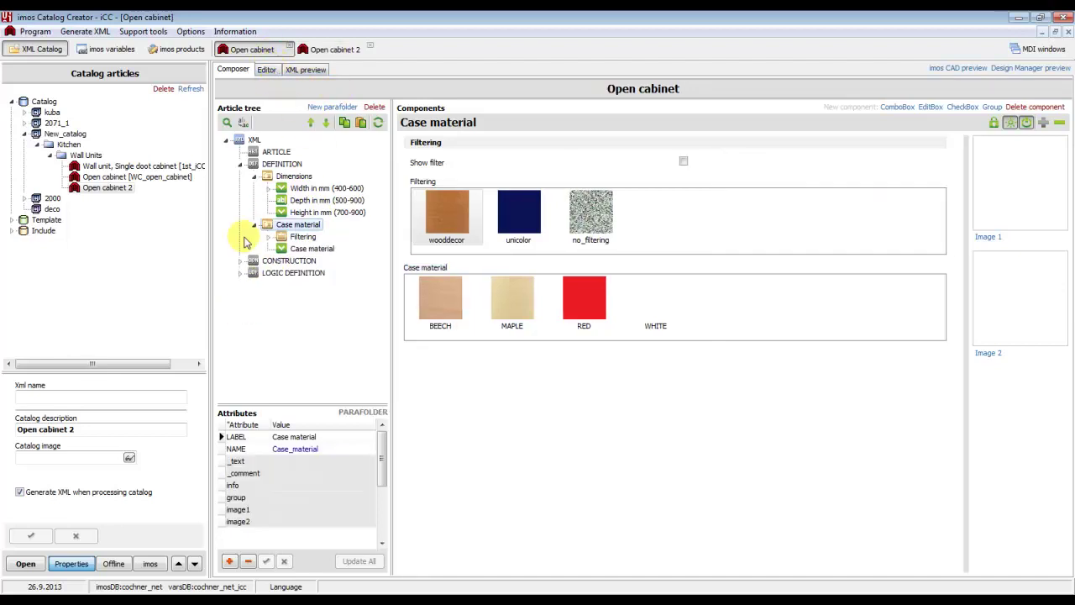
left_click(241, 273)
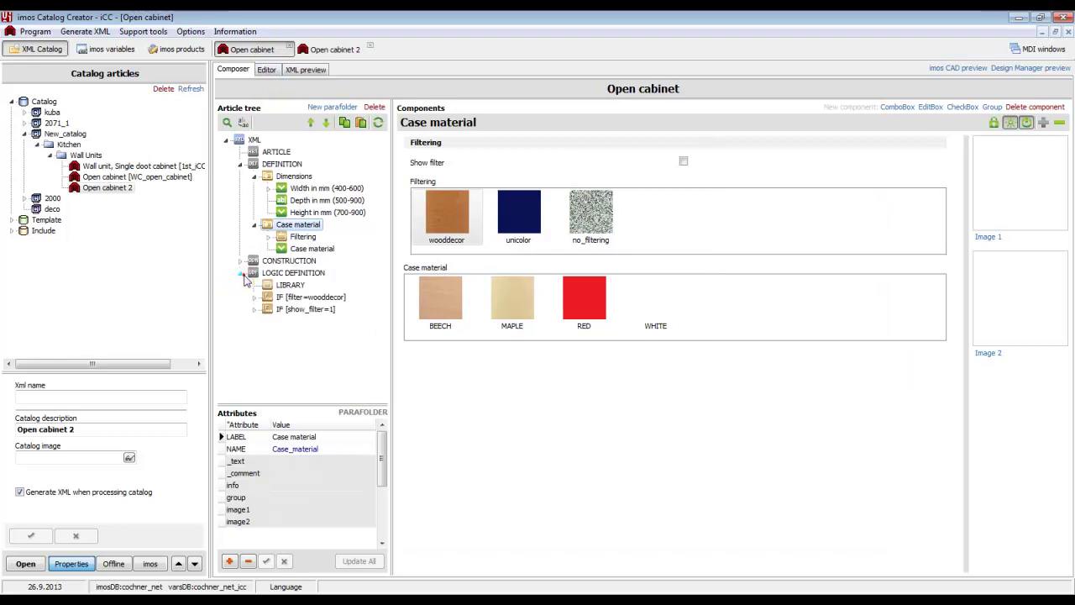
left_click(293, 298)
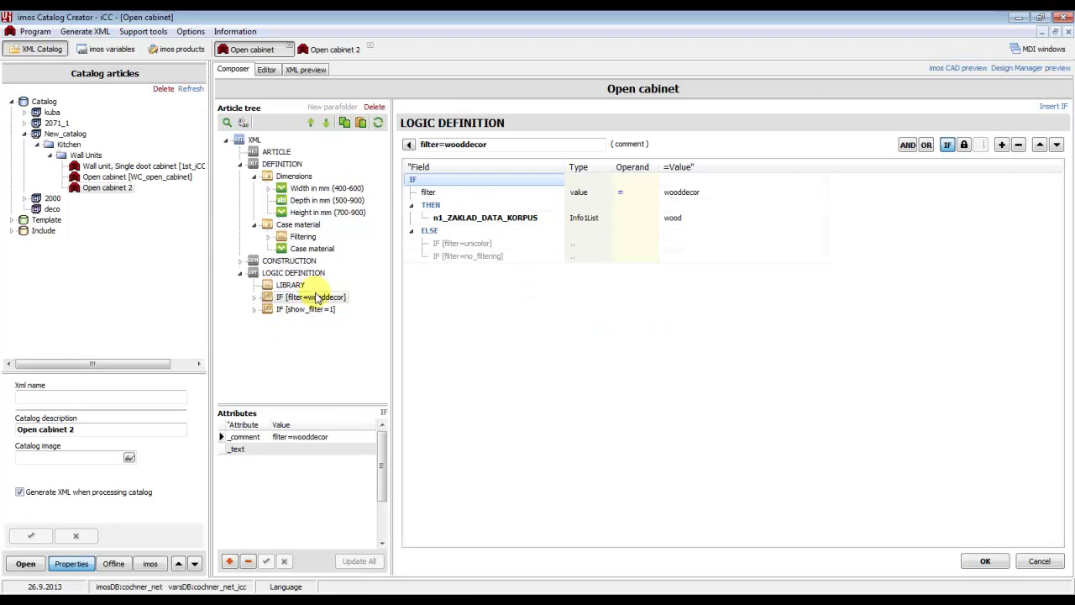
left_click(345, 124)
left_click(326, 49)
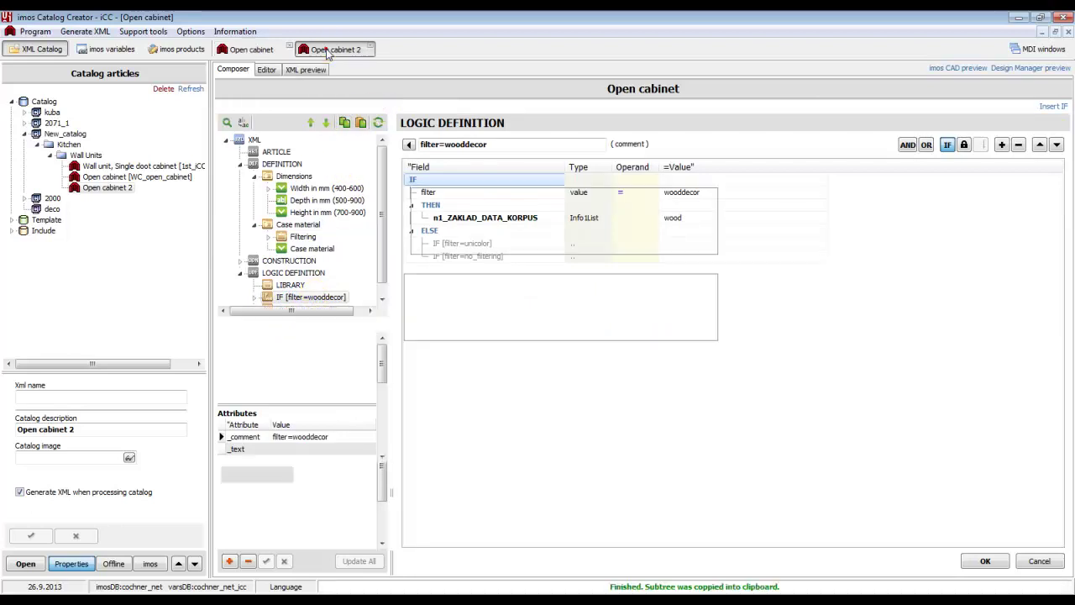
left_click(290, 309)
left_click(362, 123)
left_click(363, 122)
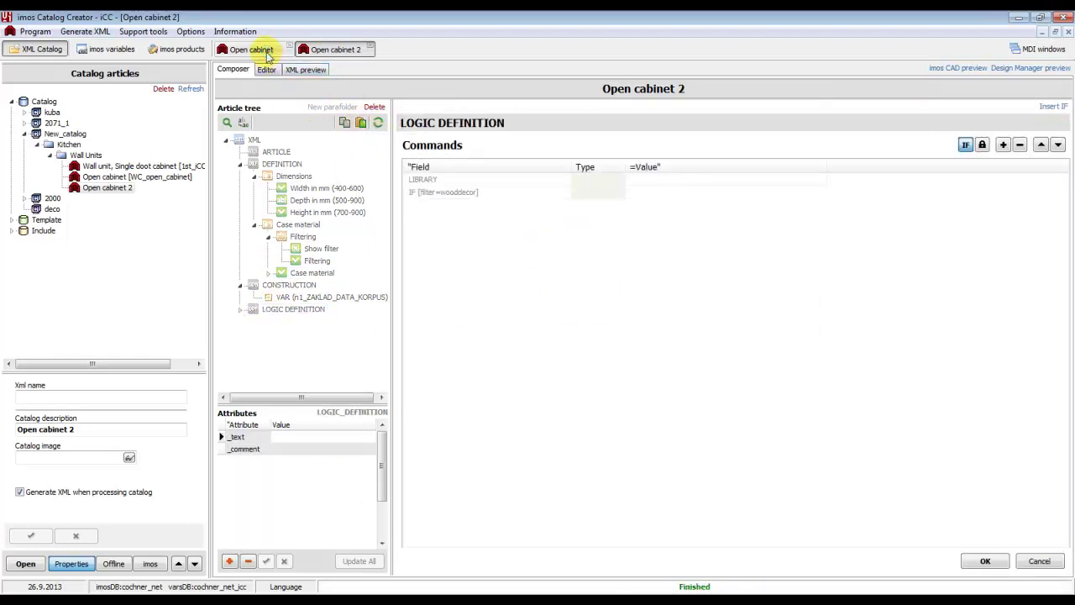
Copy the IF [show_filter=1] rule into Open cabinet 2's LOGIC DEFINITION and show both rules.
left_click(267, 52)
left_click(291, 309)
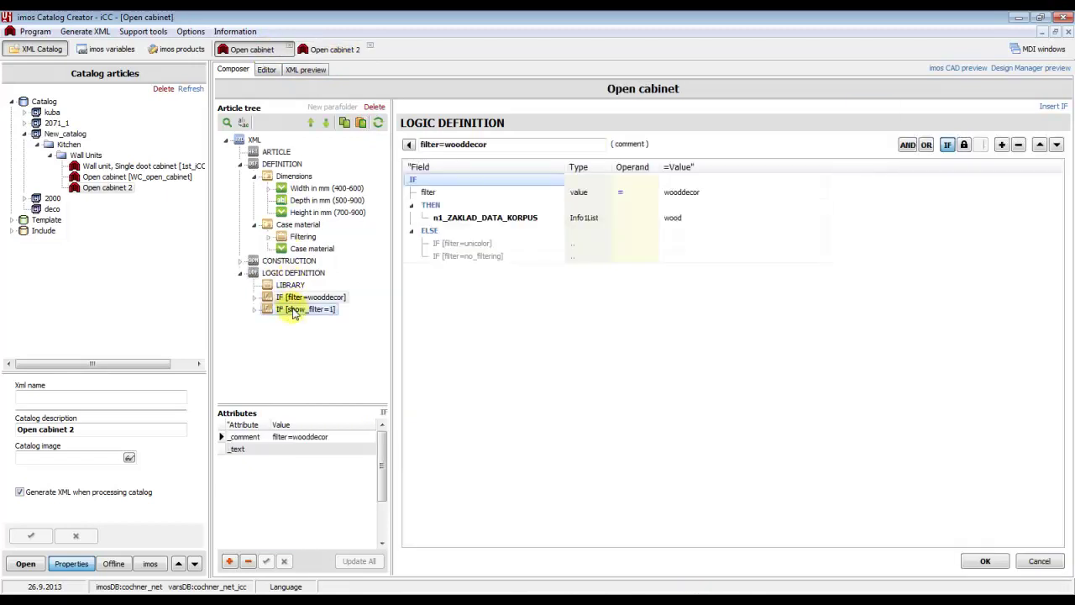
left_click(345, 123)
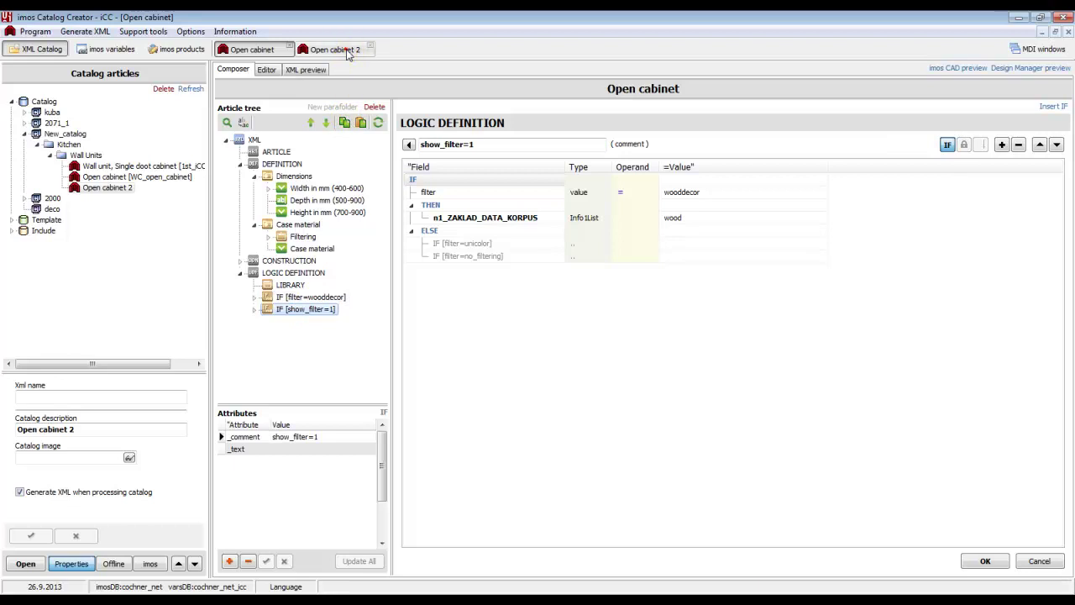
left_click(328, 49)
left_click(287, 312)
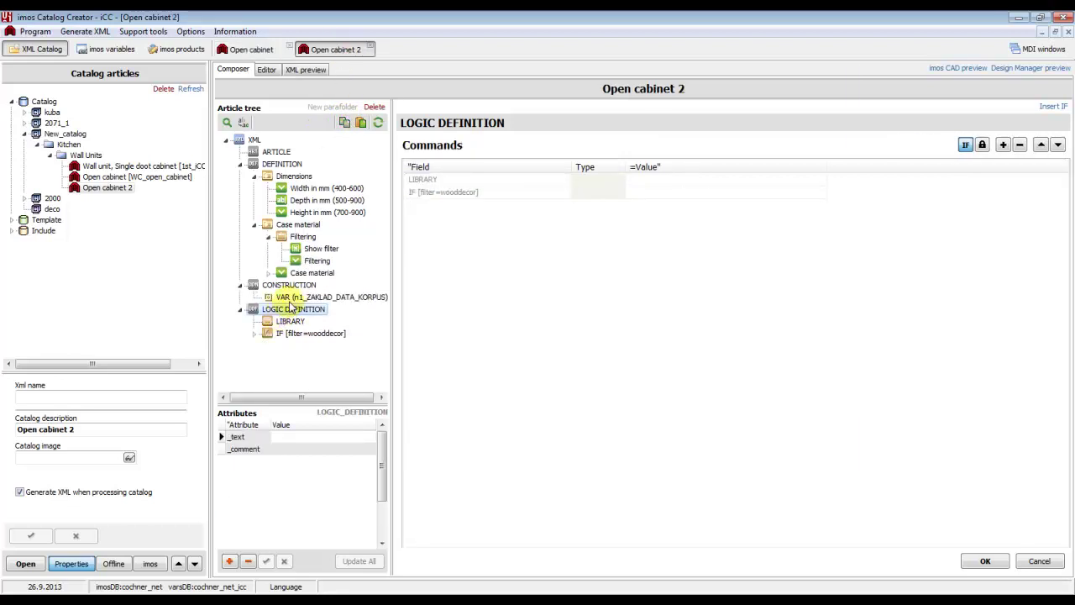
left_click(361, 123)
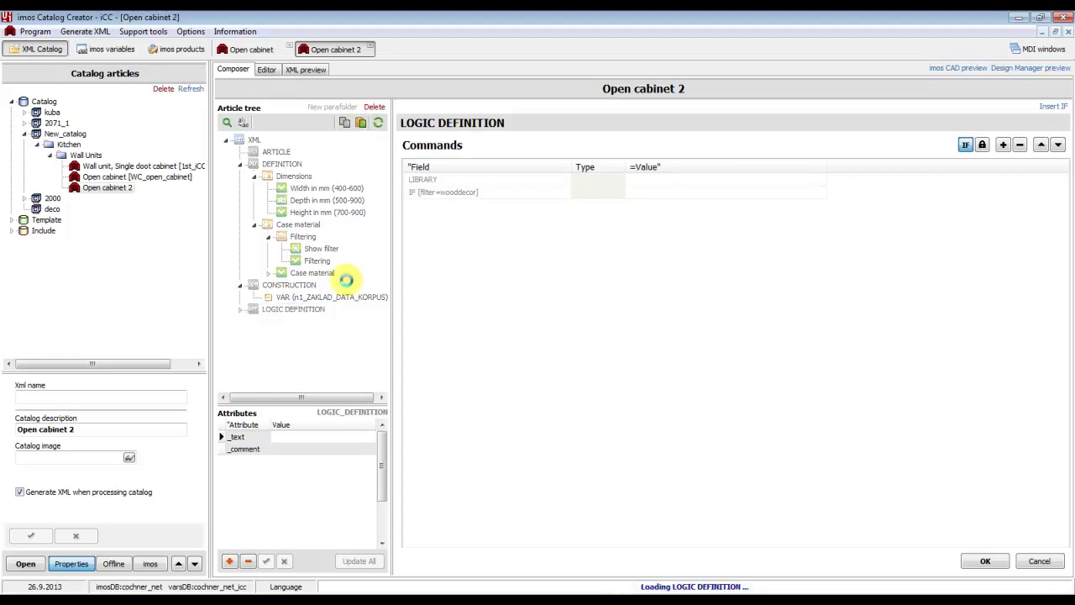
left_click(239, 311)
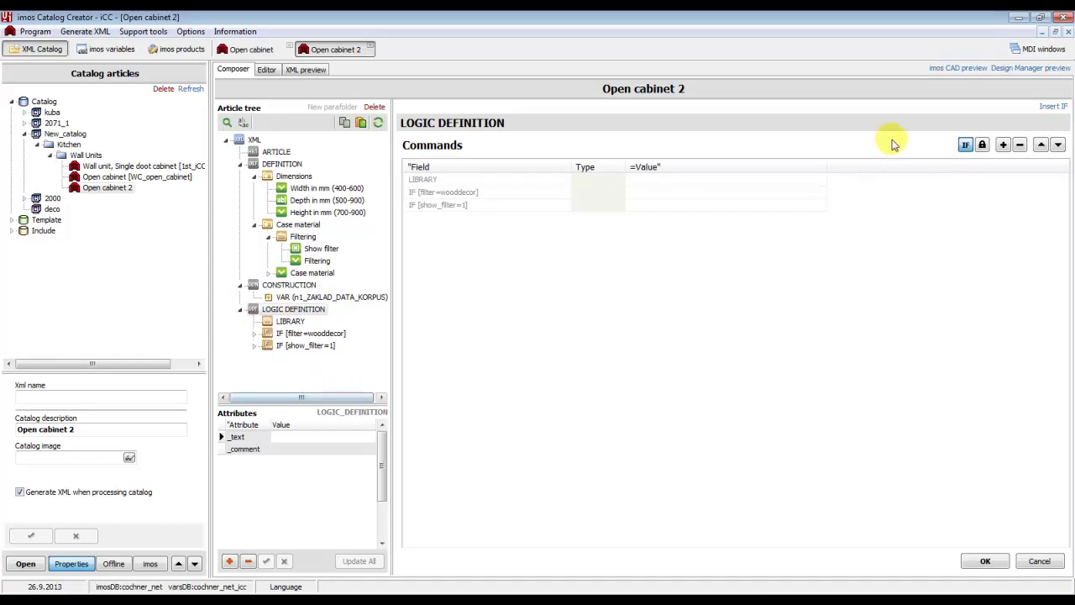
Preview the XML in imos CAD and open WC_open_cabinet_2's dimensions in Design Manager.
left_click(960, 68)
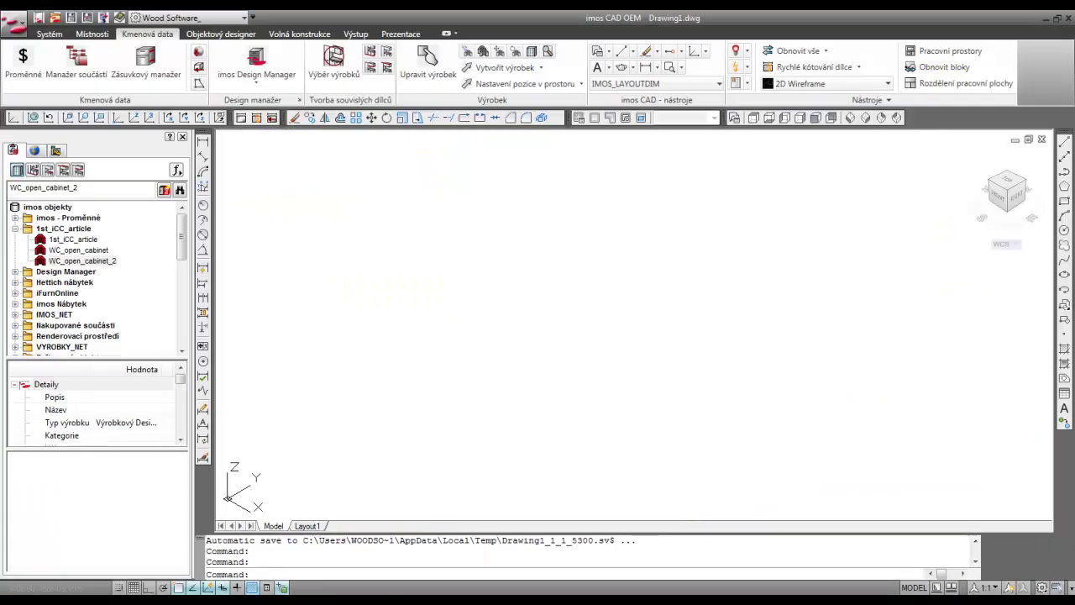
left_click(256, 56)
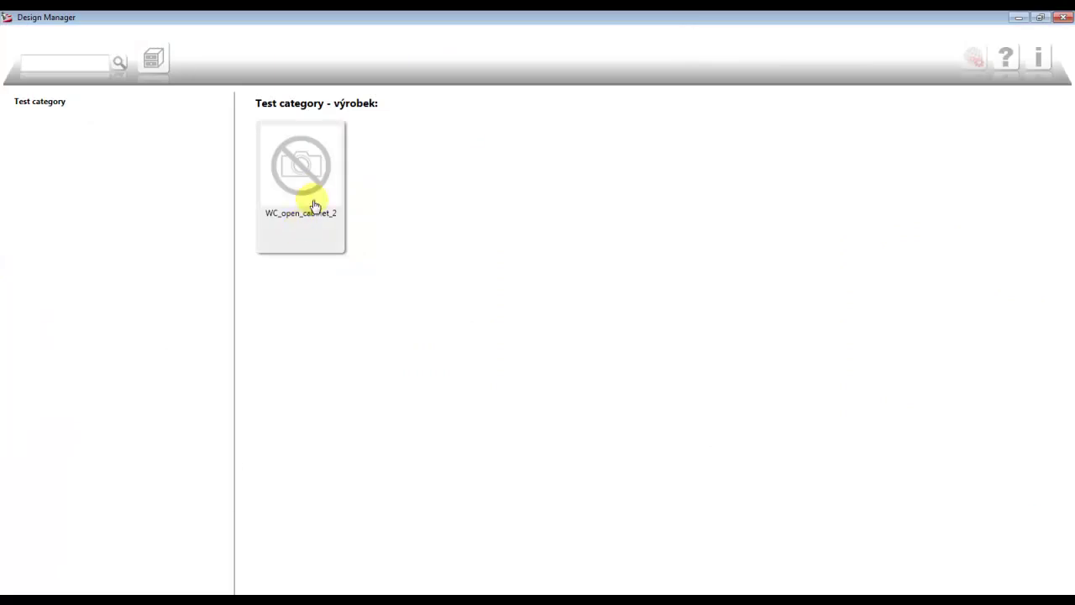
left_click(317, 191)
left_click(317, 190)
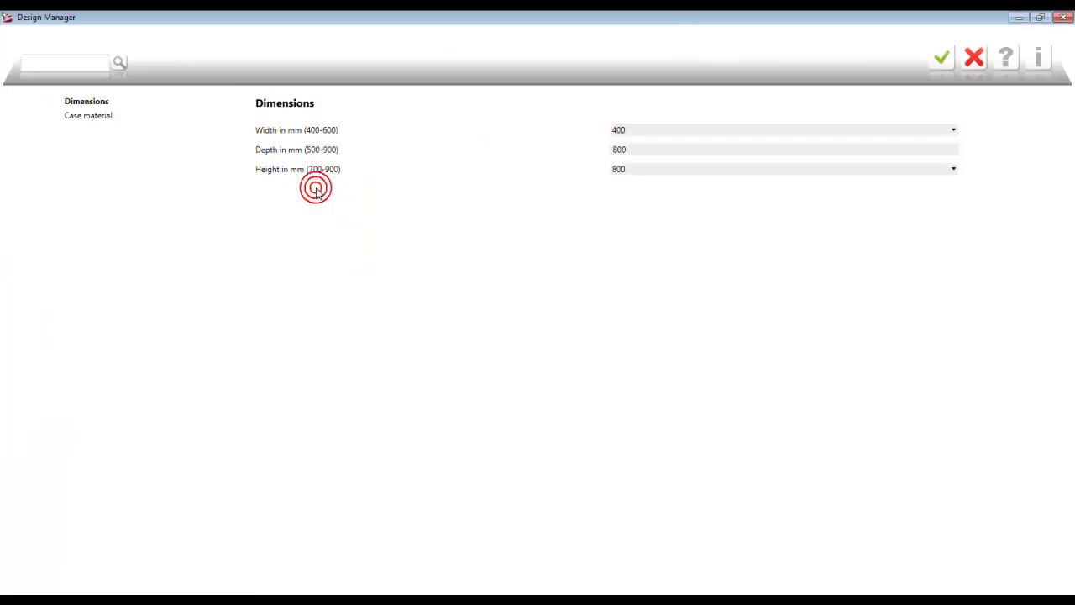
Test the Case material filter with wooddecor, then exit without saving back to imos CAD.
left_click(90, 117)
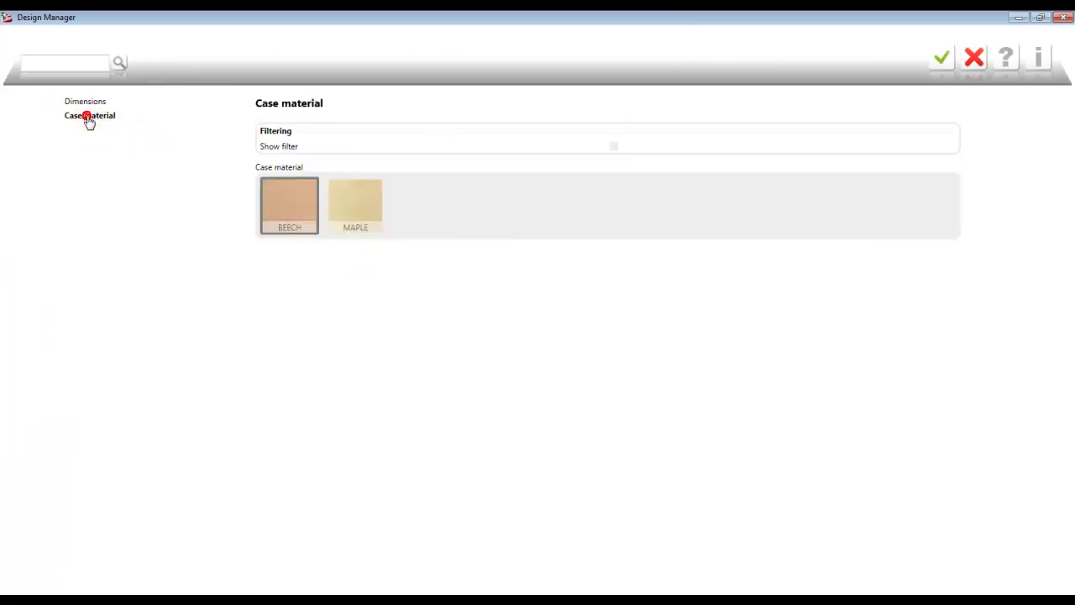
left_click(614, 146)
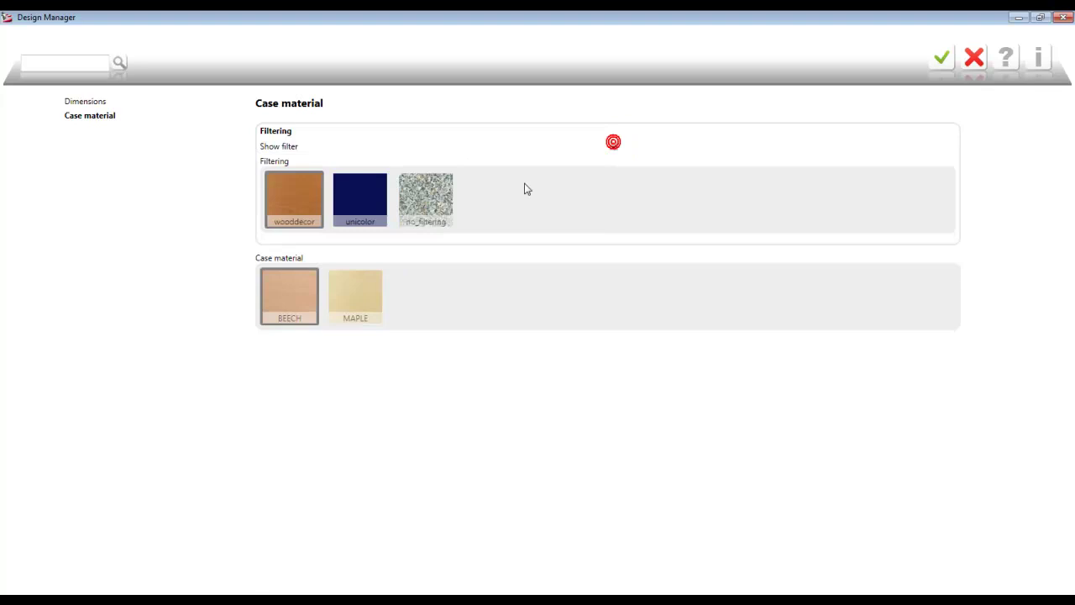
left_click(426, 197)
left_click(267, 210)
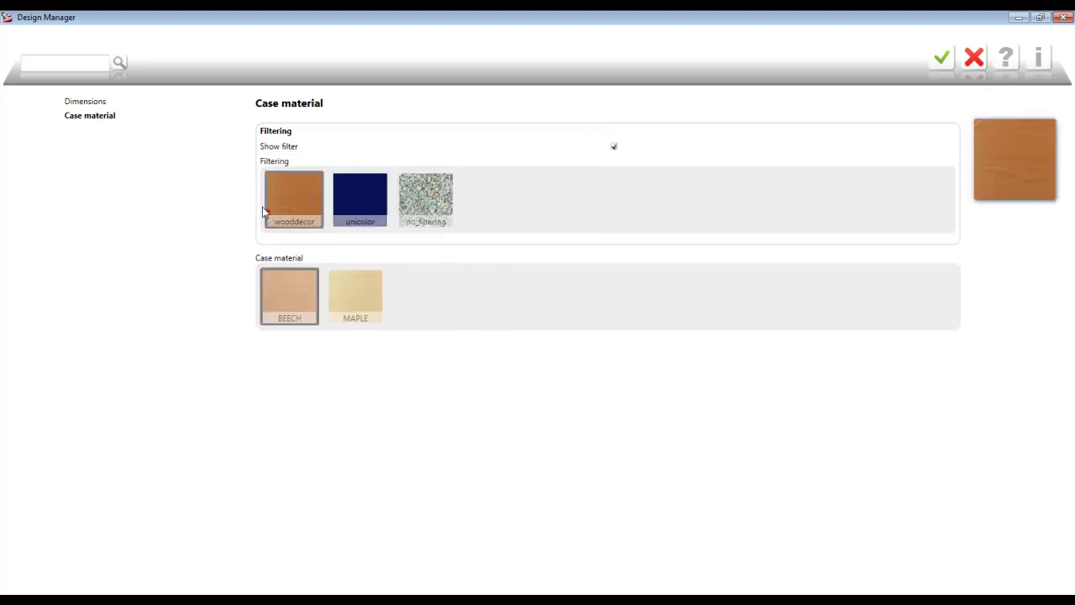
left_click(85, 101)
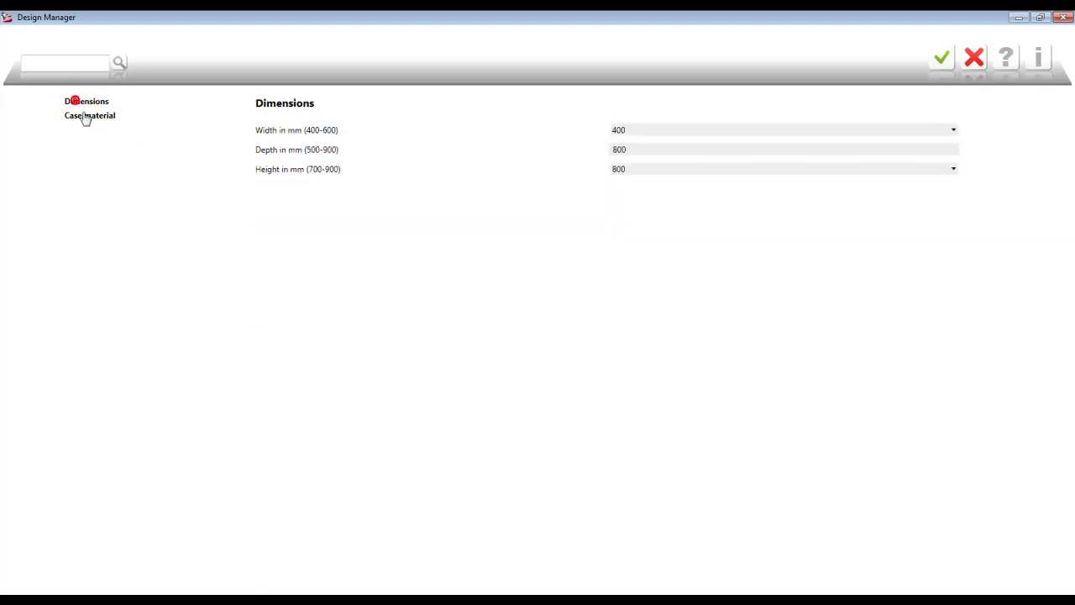
left_click(988, 59)
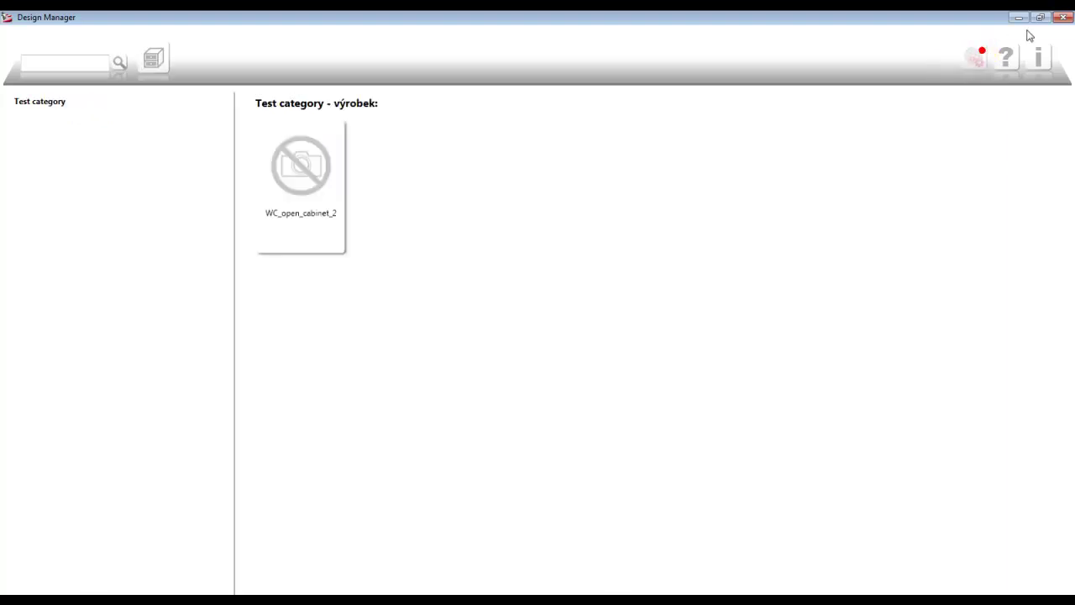
left_click(1063, 17)
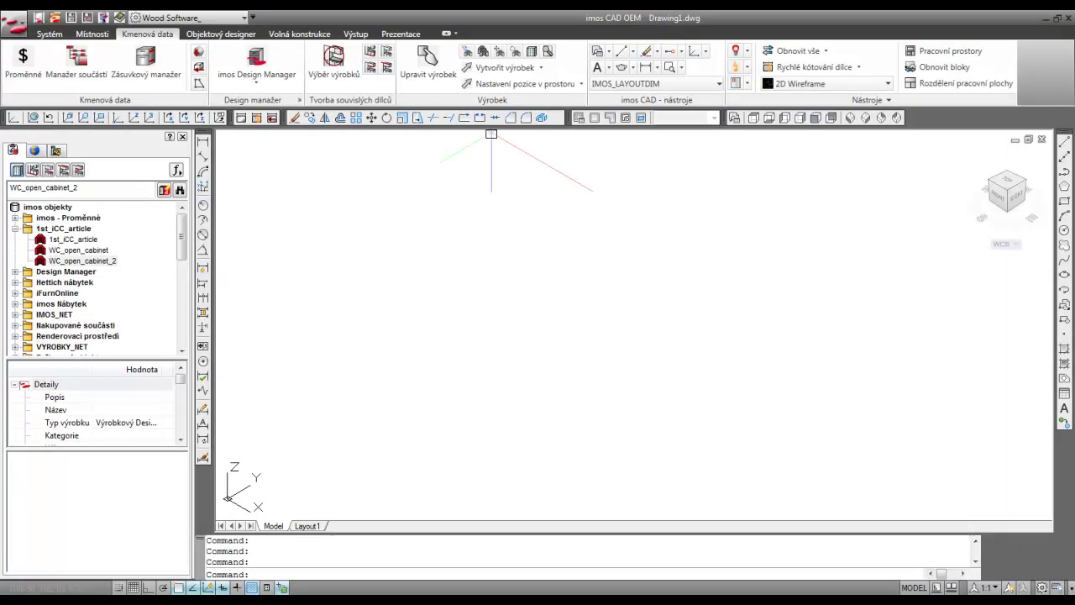
Return to the Composer and expand the Width in mm (400-600) combobox showing 400, 500, 600.
left_click(384, 588)
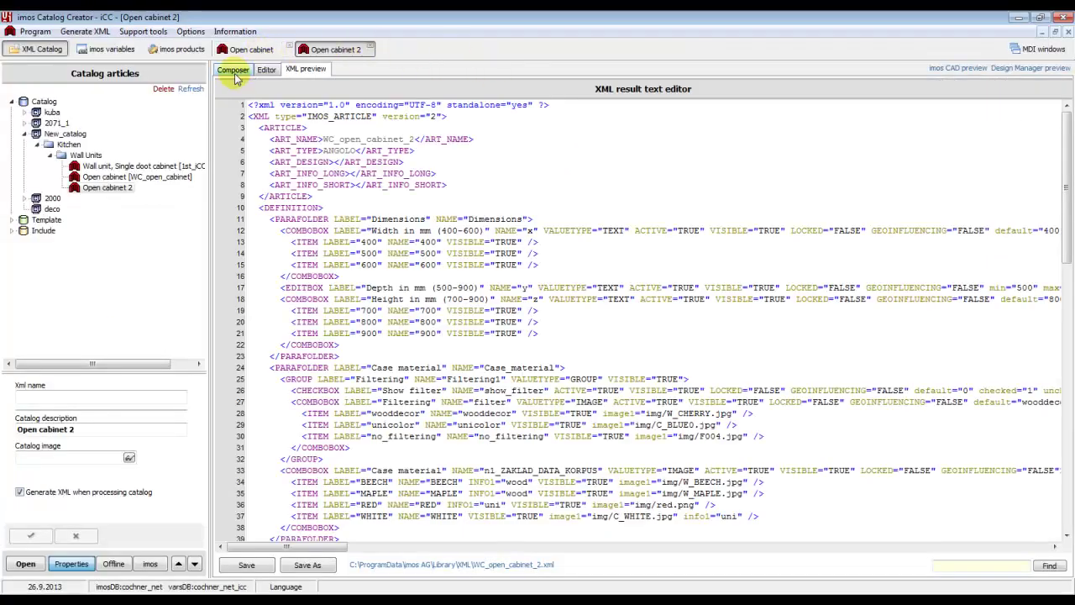
left_click(235, 73)
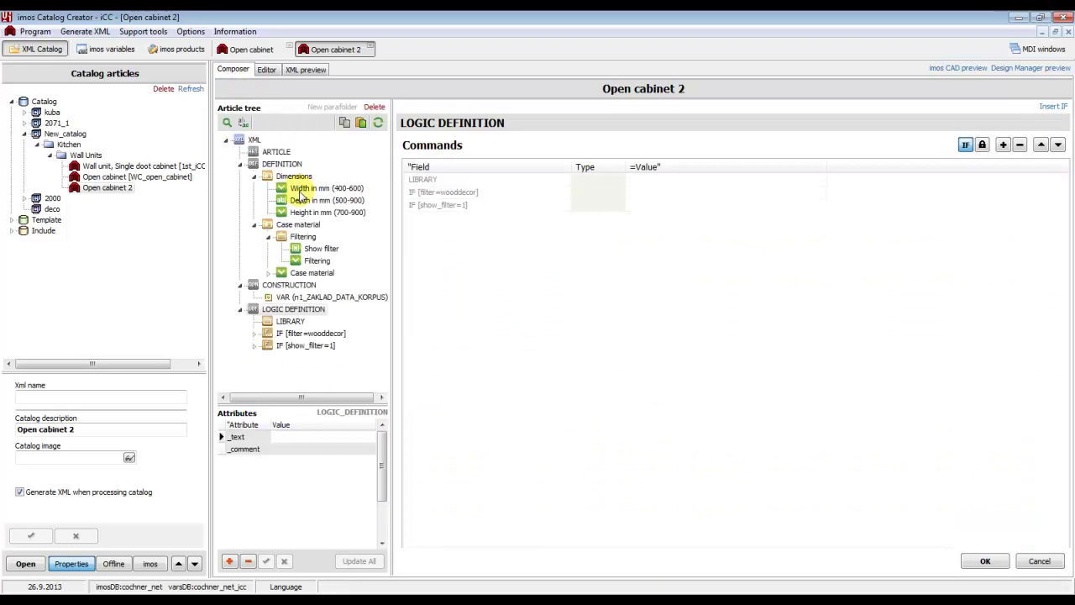
left_click(299, 191)
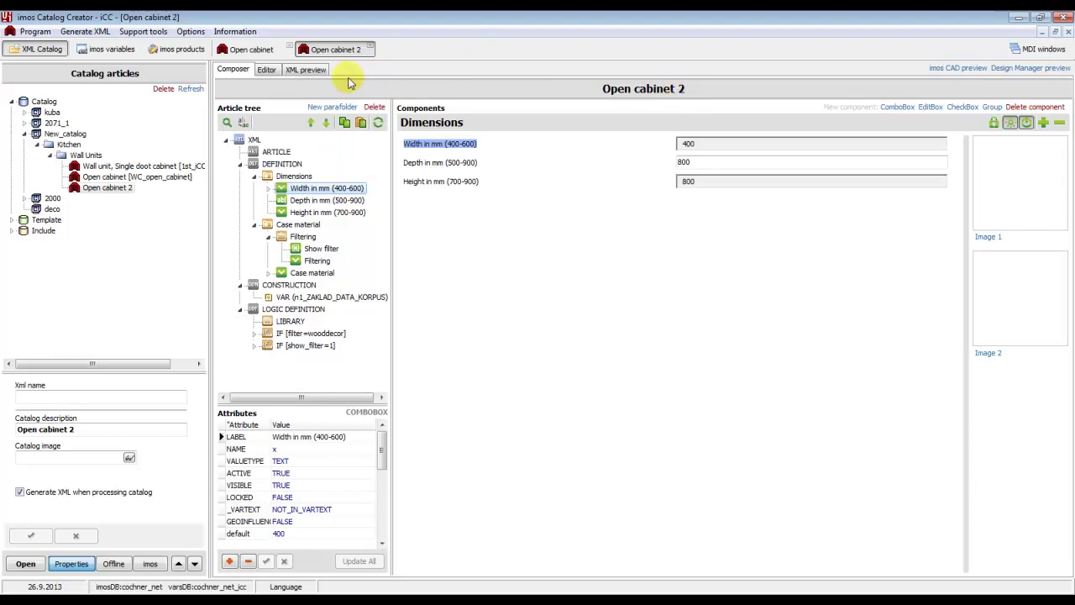
left_click(268, 188)
left_click(307, 190)
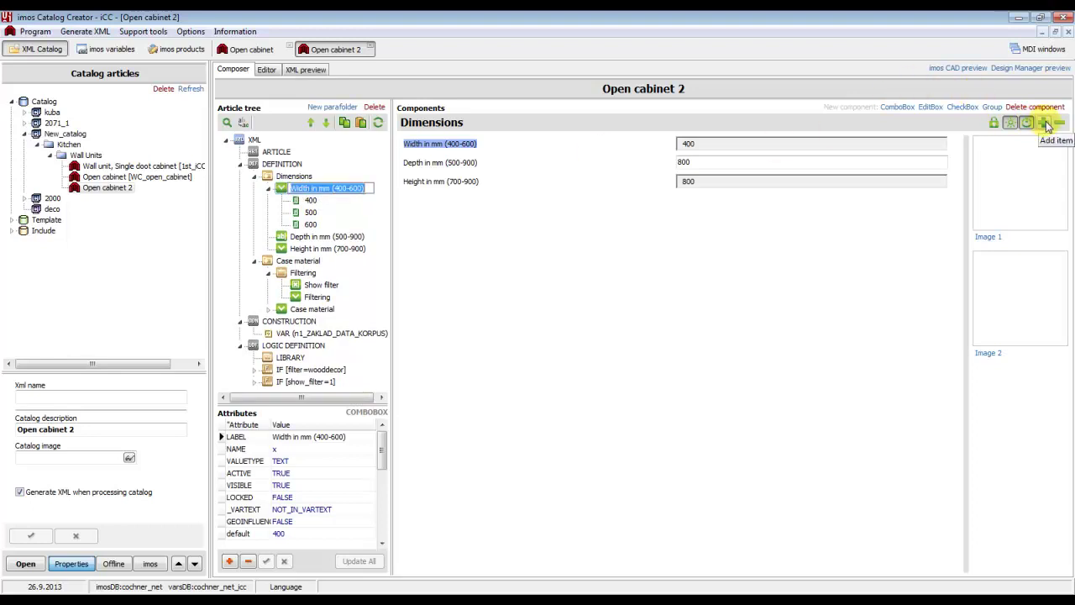
Add width options by replacing the values with 700;800 and confirming the Variables dialog.
left_click(1046, 123)
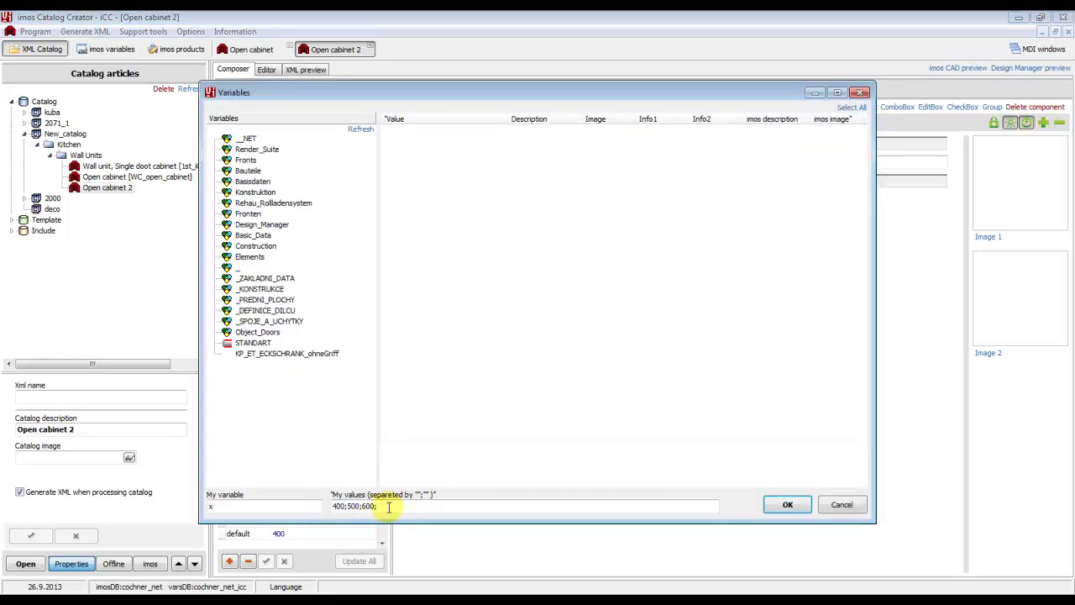
left_click_drag(387, 506, 325, 503)
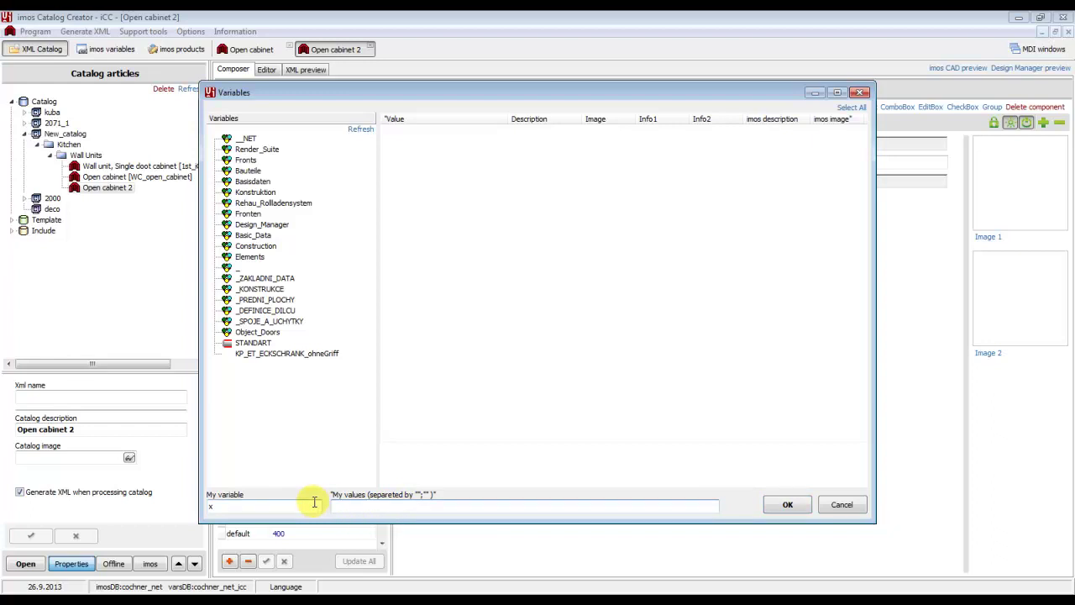
type("700;800")
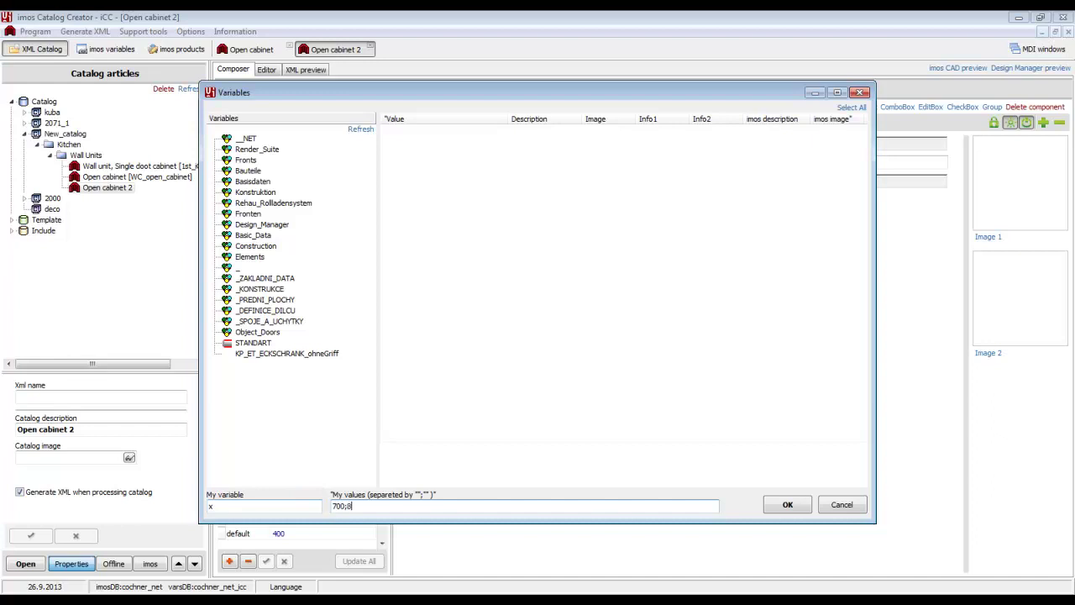
left_click(787, 505)
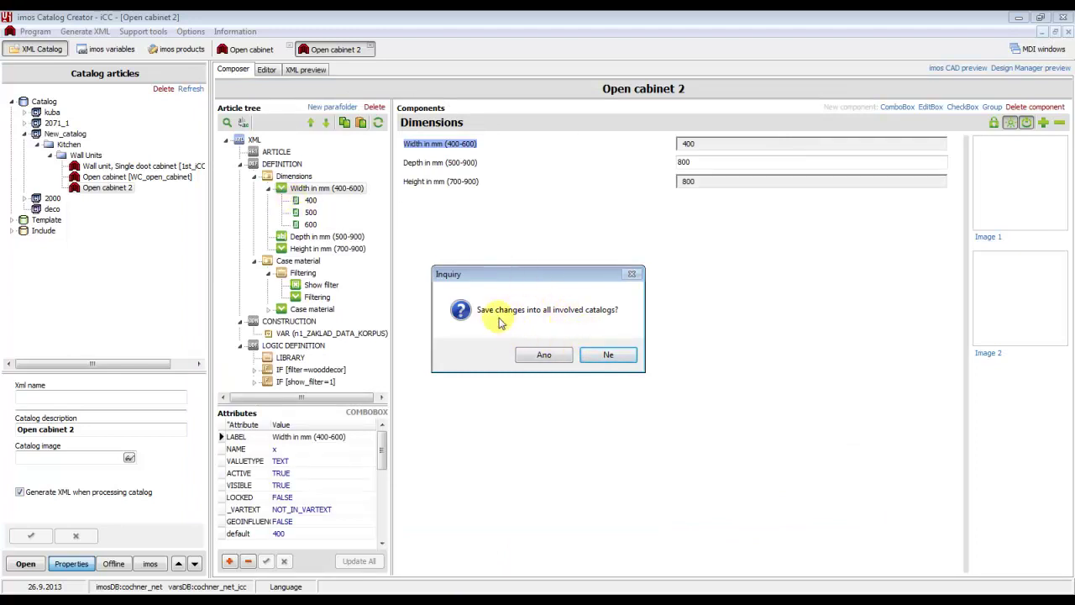
Decline saving into all catalogs and confirm Width in mm now lists 700 and 800.
left_click(610, 356)
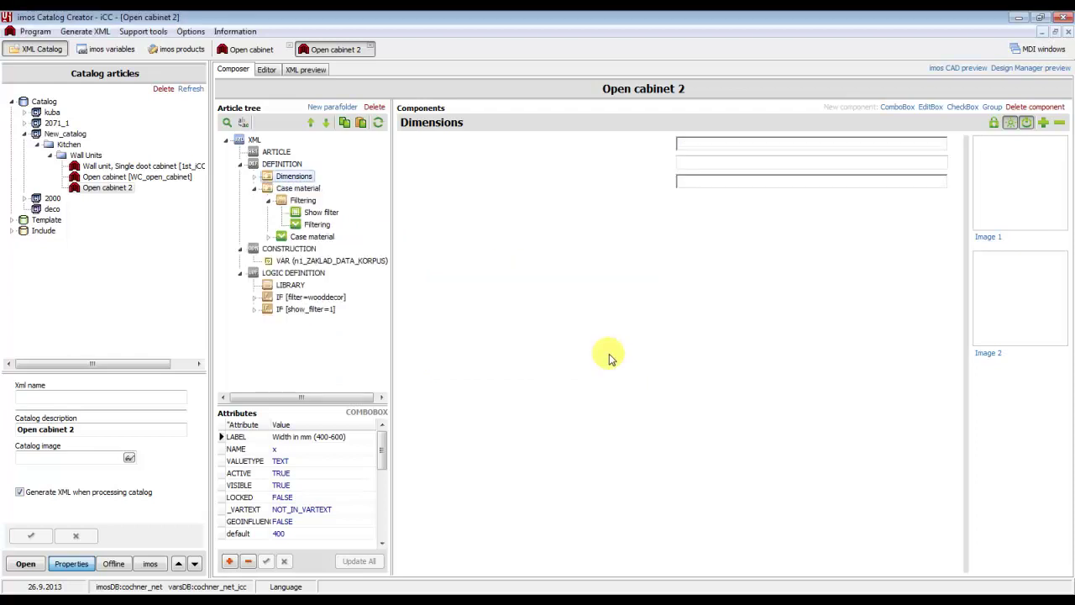
left_click(268, 188)
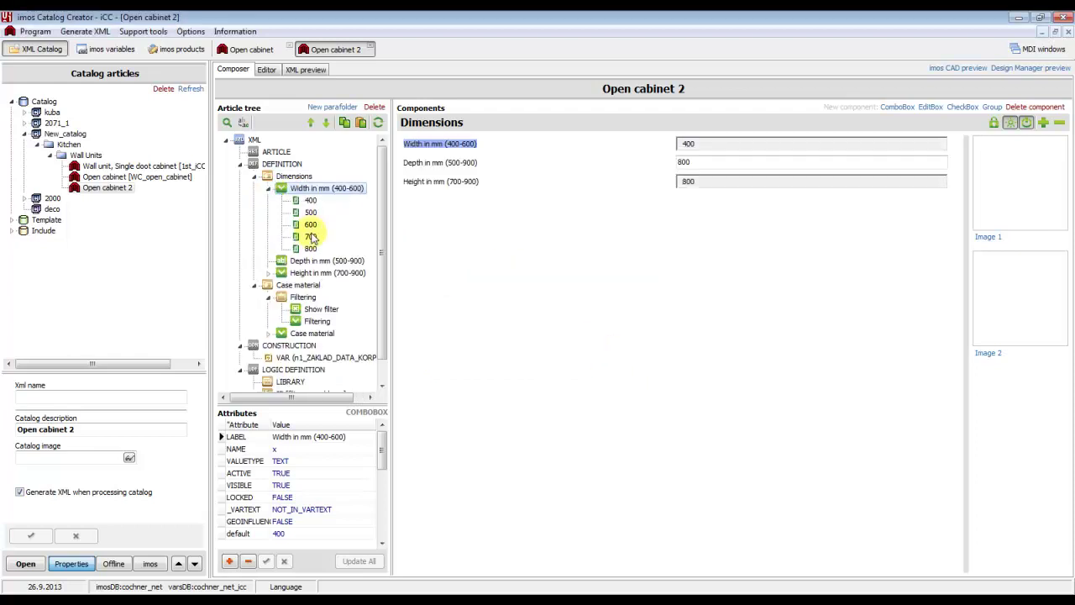
left_click(311, 238)
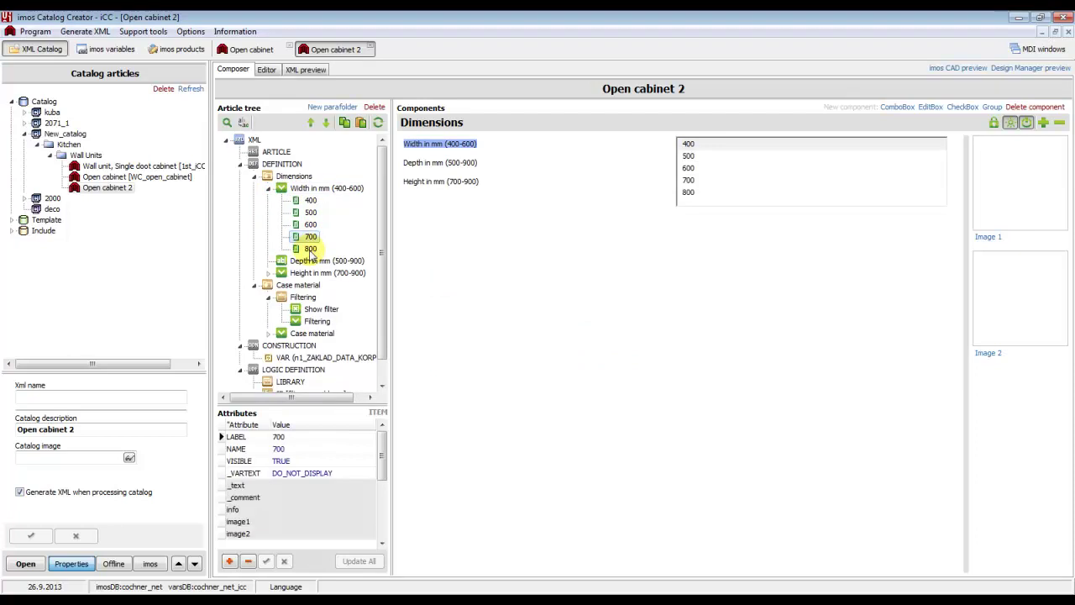
left_click(310, 249)
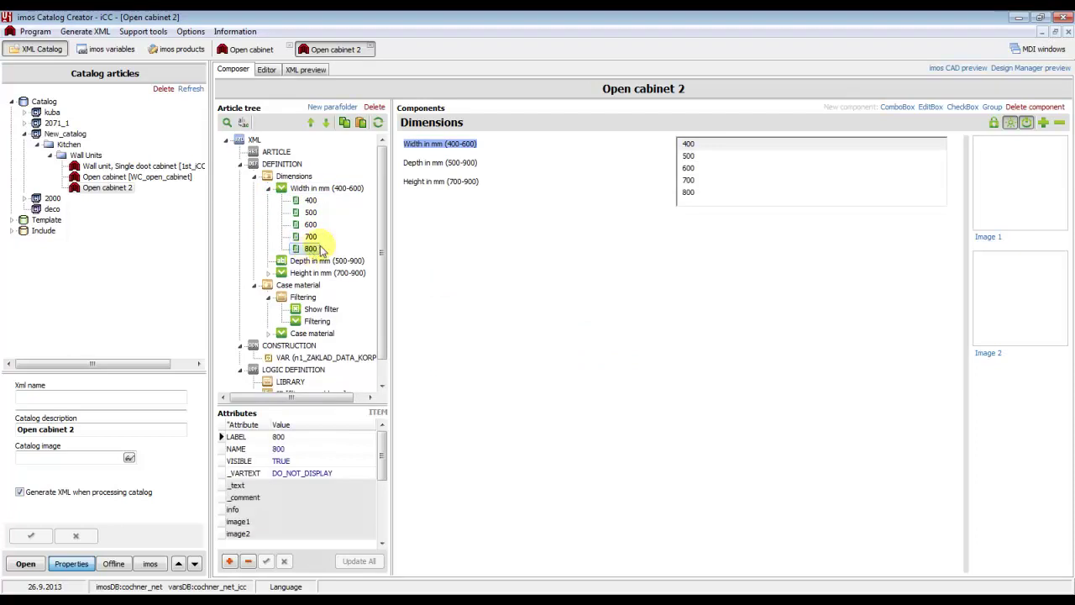
left_click(269, 188)
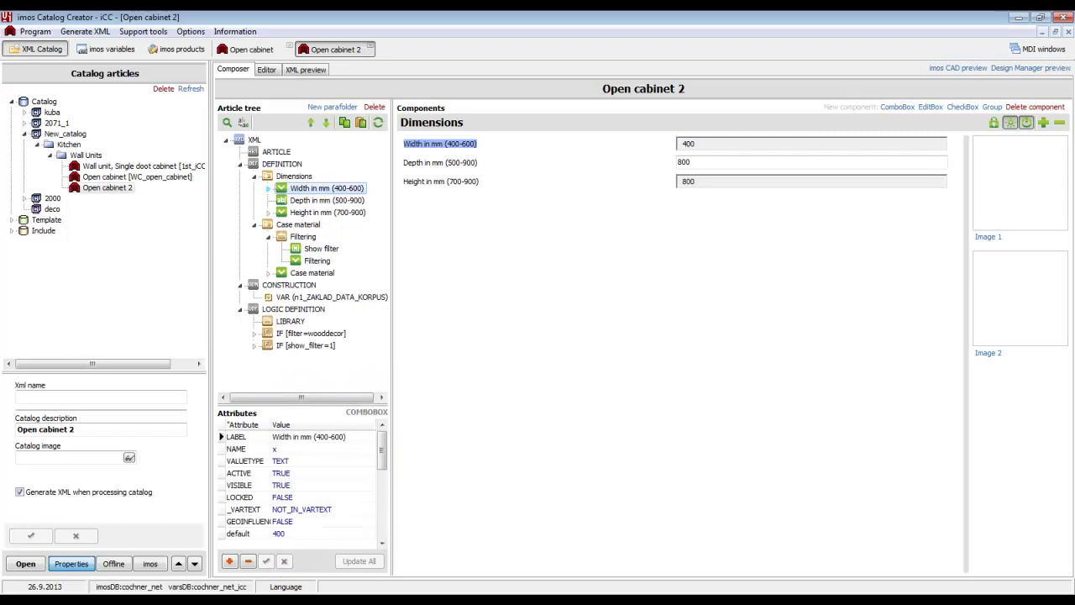
Preview in imos CAD, open WC_open_cabinet_2 in Design Manager, cancel its Dimensions page, and close it.
left_click(963, 70)
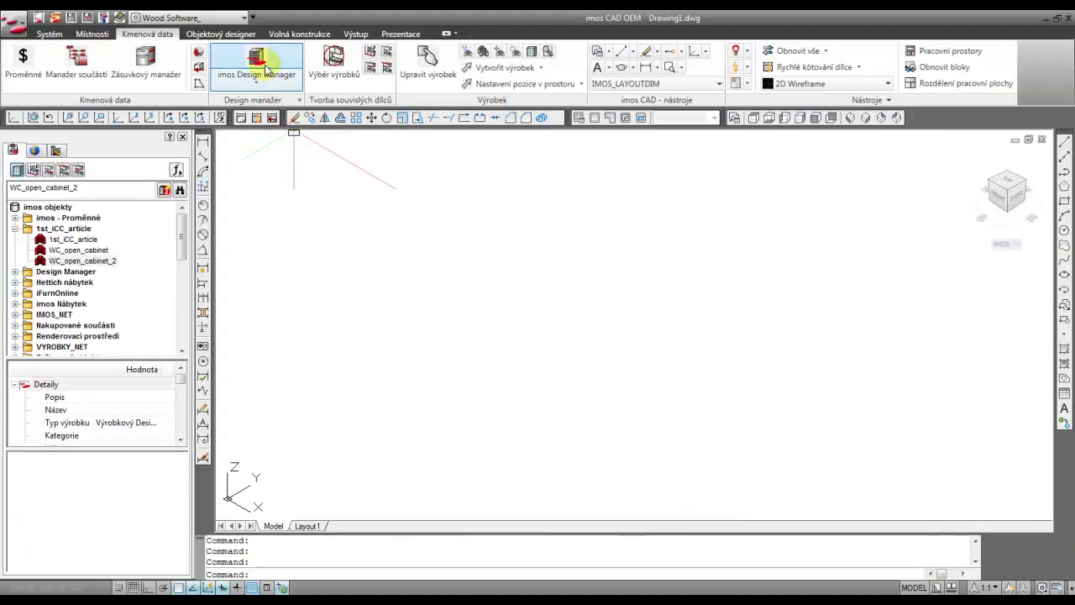
left_click(265, 69)
double_click(328, 183)
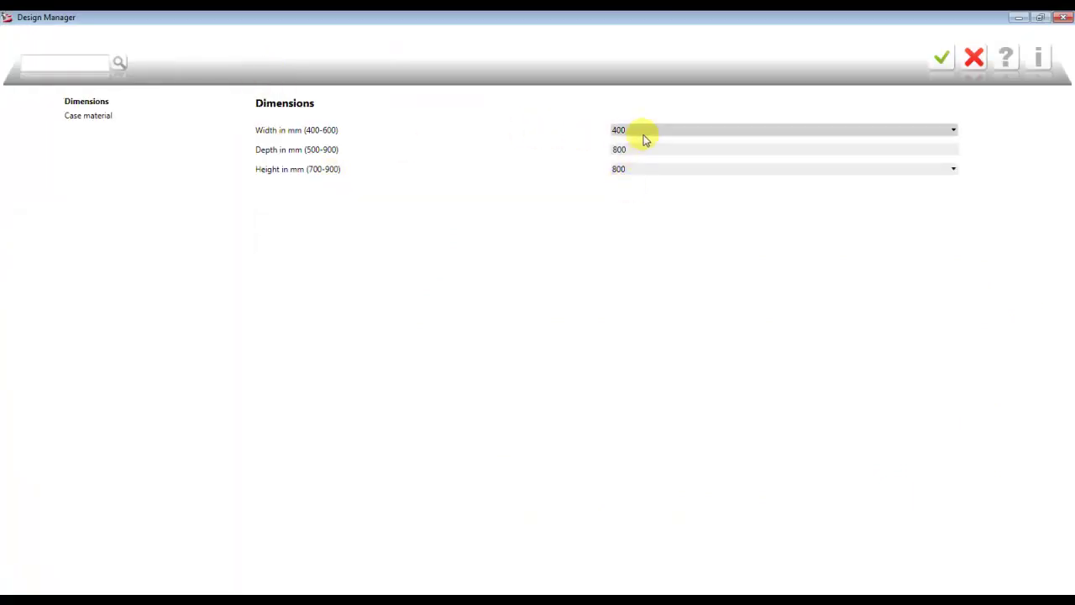
left_click(972, 60)
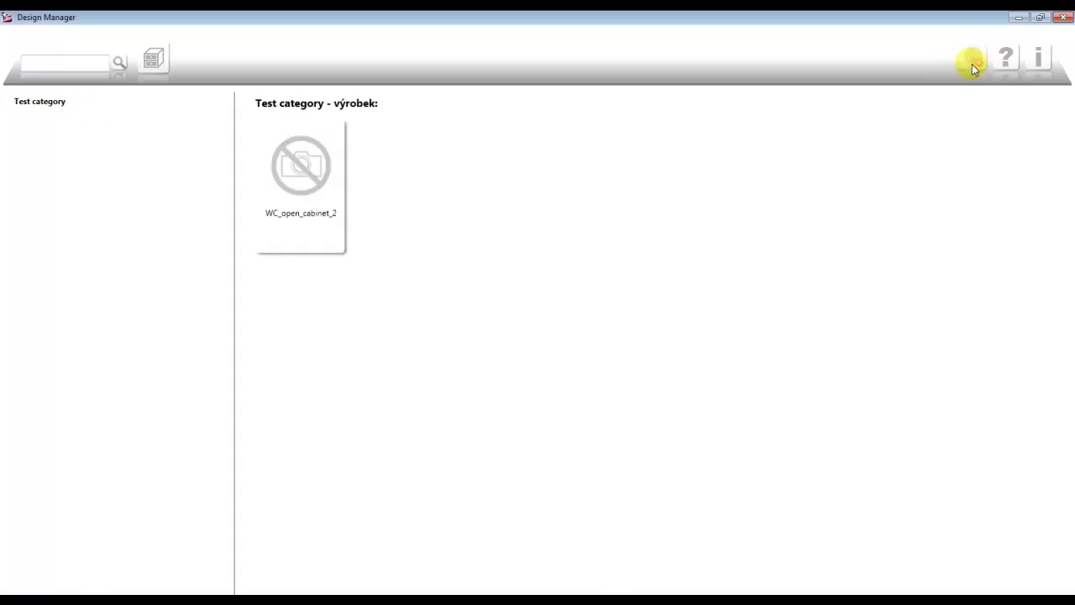
left_click(1061, 17)
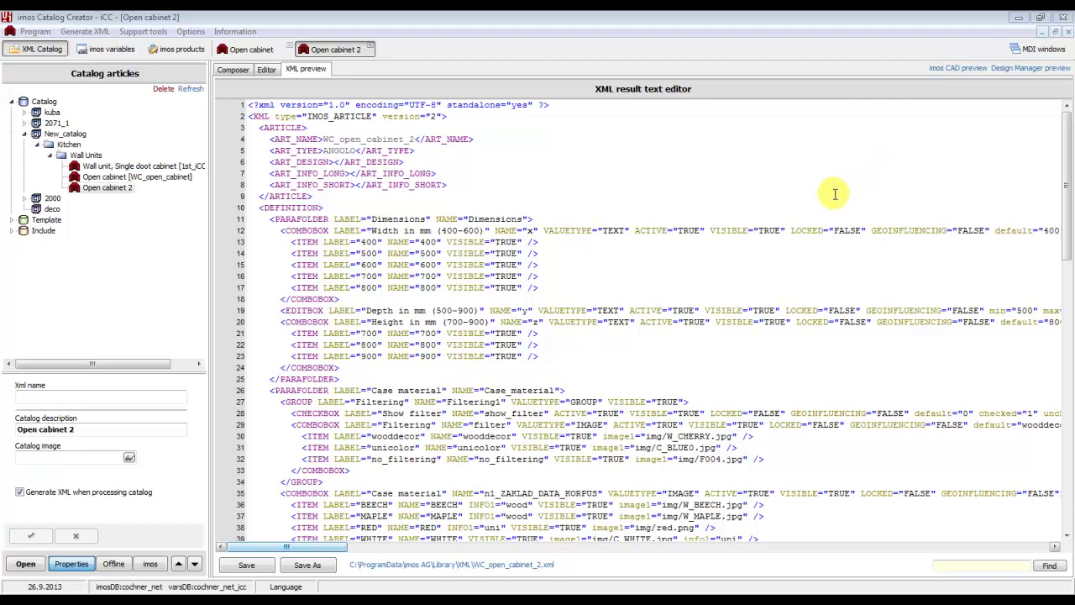
Return to Open cabinet 2's Composer view and collapse the New_catalog branch.
left_click(229, 70)
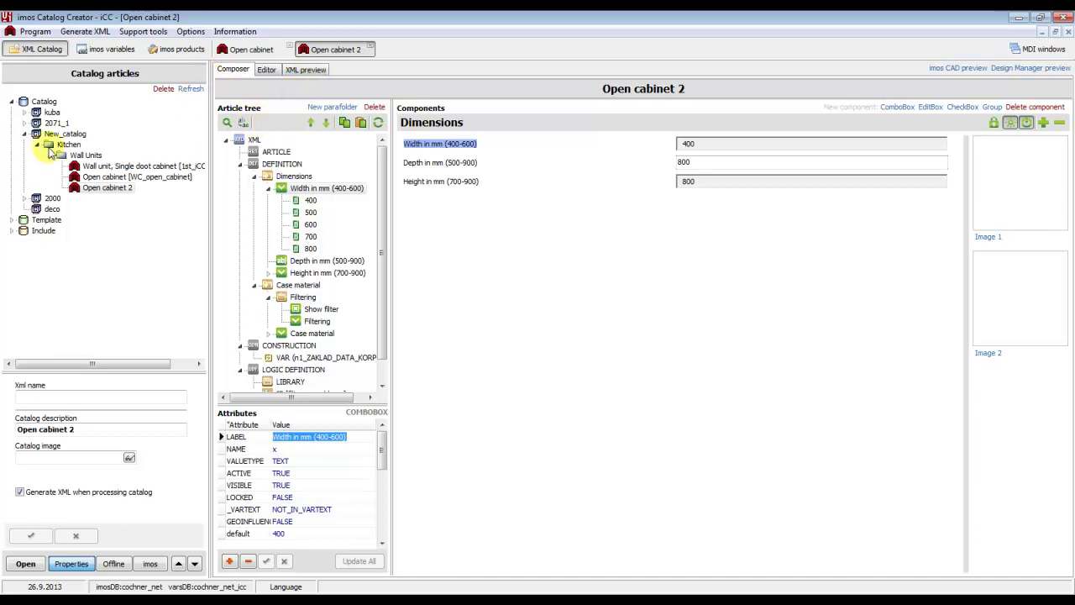
left_click(25, 136)
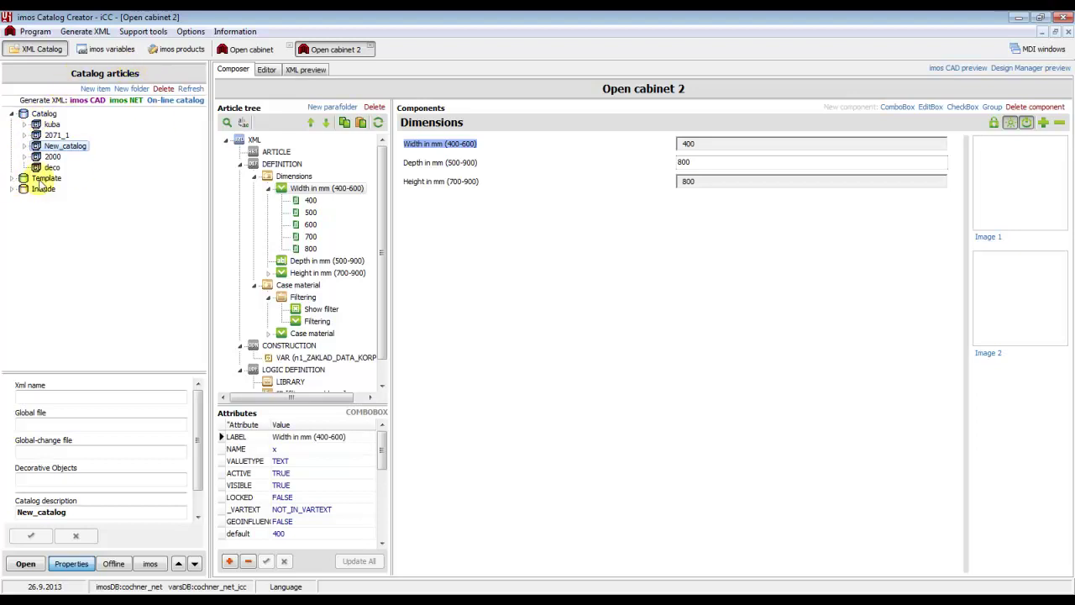
Open the XML_BASIC template and view its DEFINITION > Article dimension width, depth and height fields.
left_click(13, 178)
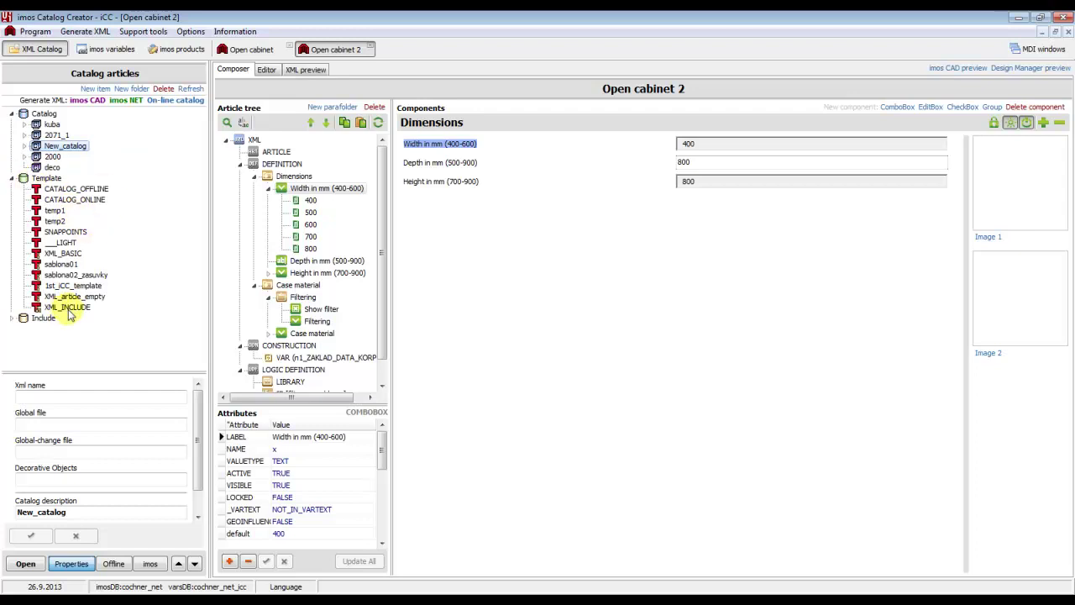
double_click(64, 253)
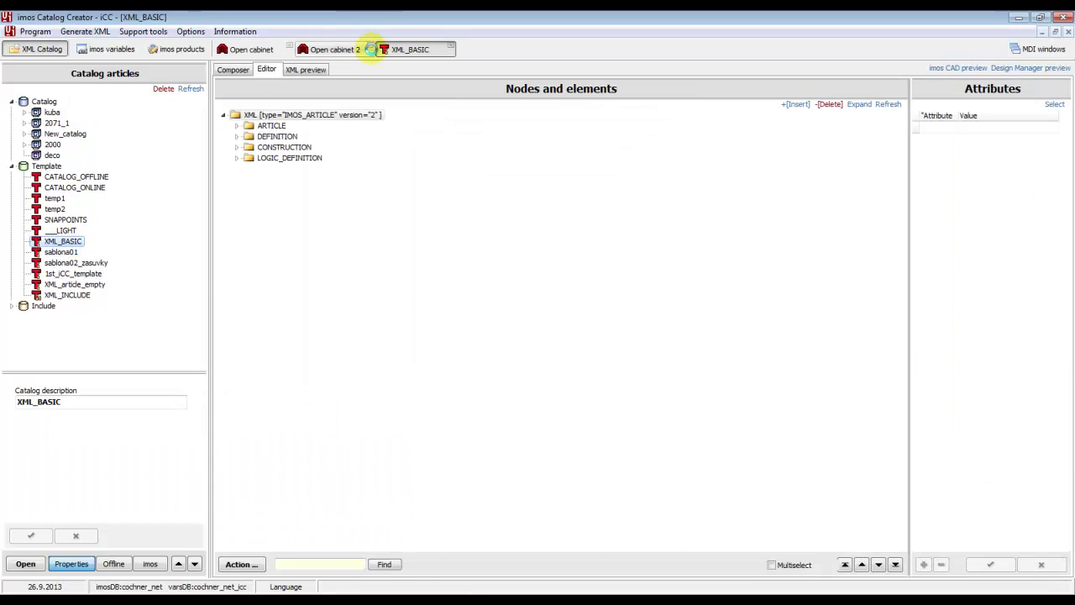
left_click(235, 71)
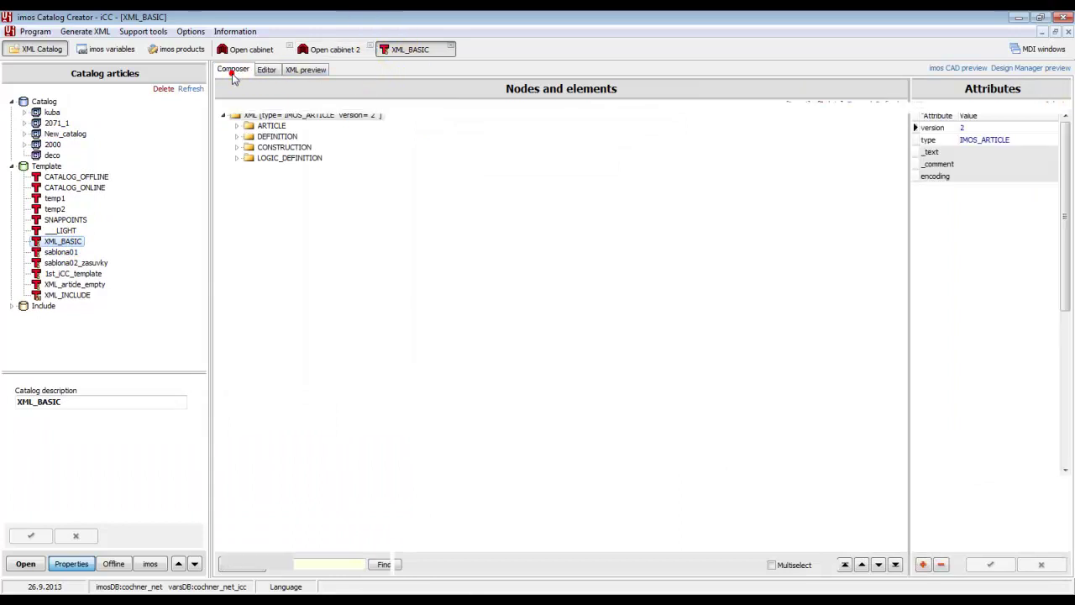
double_click(281, 164)
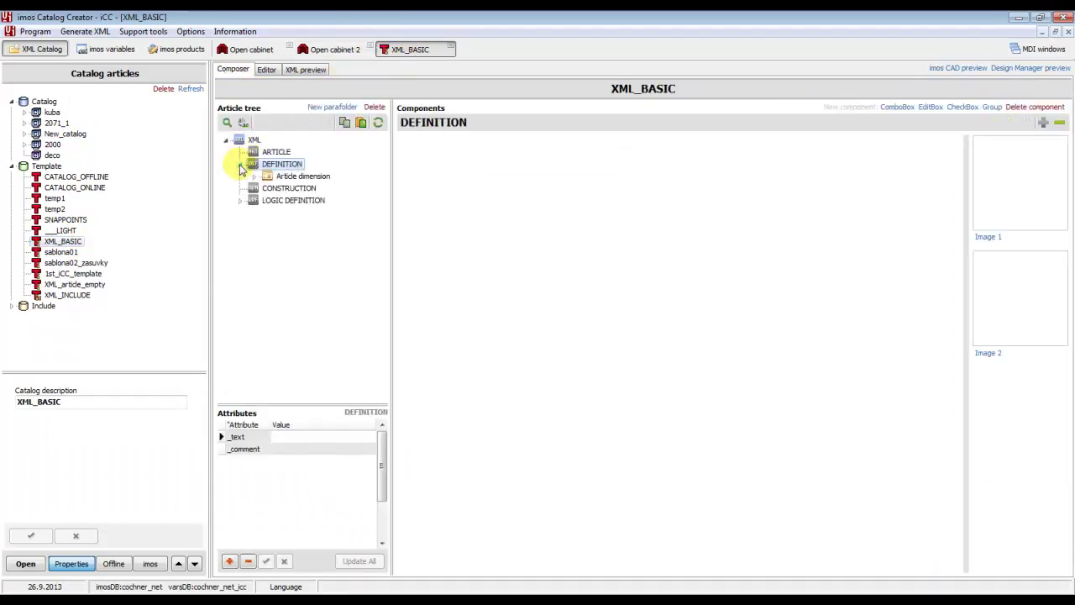
left_click(287, 178)
left_click(241, 165)
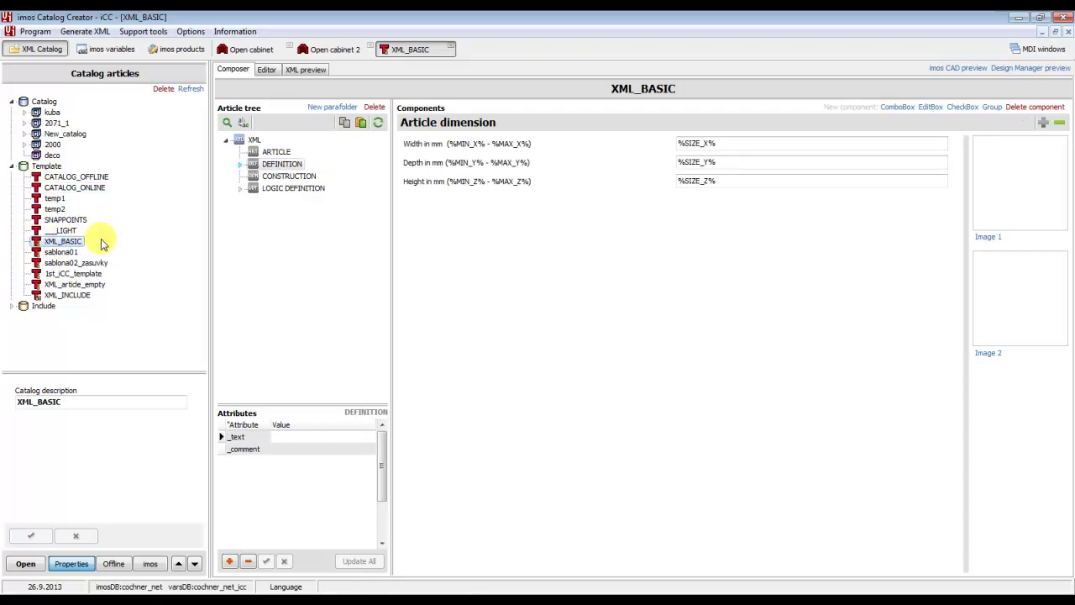
double_click(65, 242)
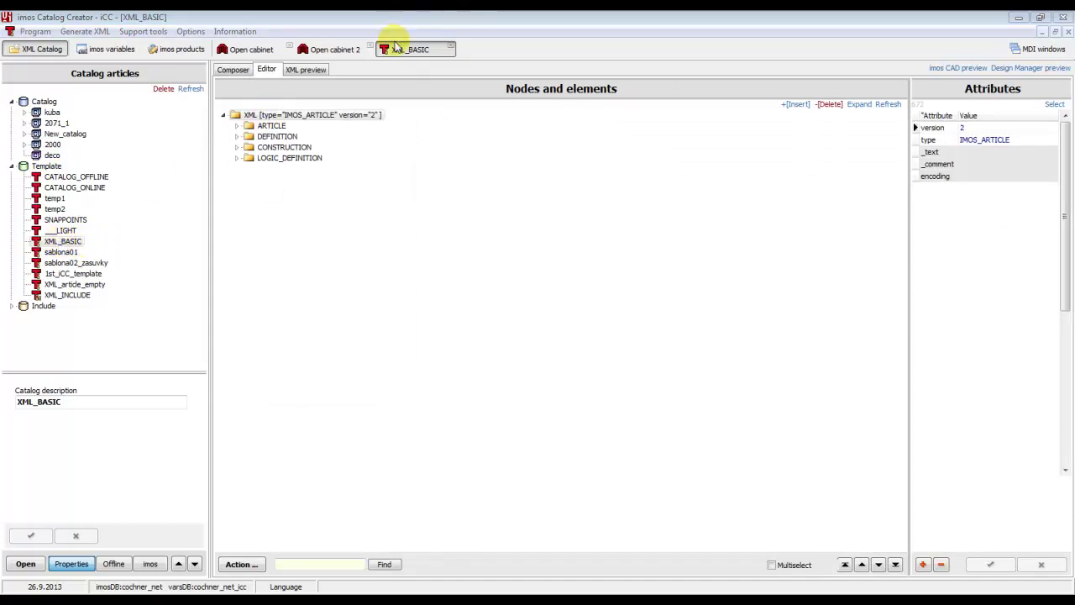
Save XML_BASIC's generated XML to the Desktop (Plocha) as XML_BASIC.xml.
left_click(233, 69)
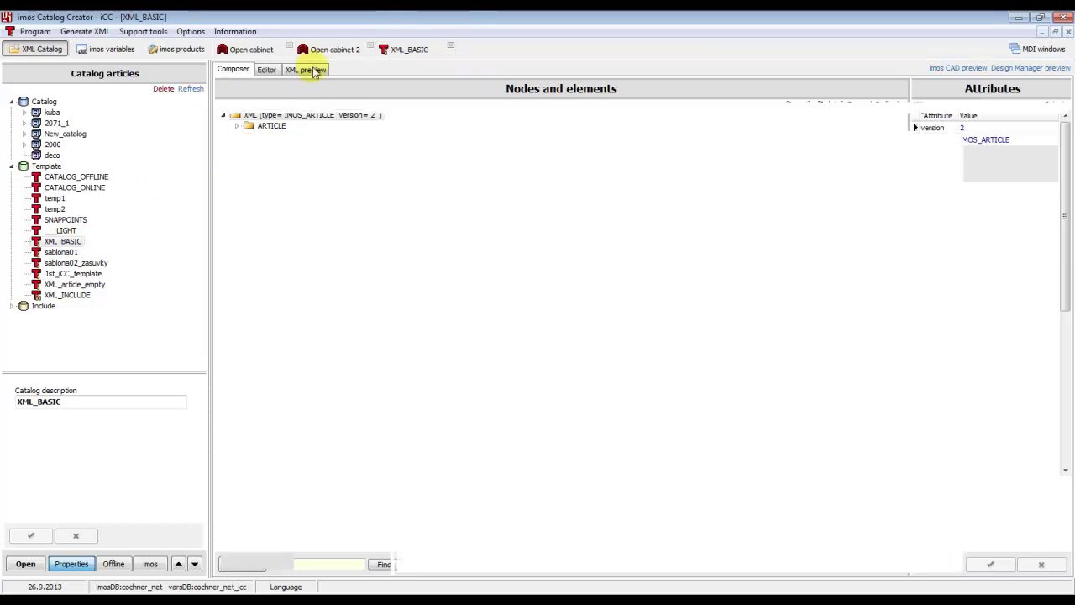
left_click(305, 70)
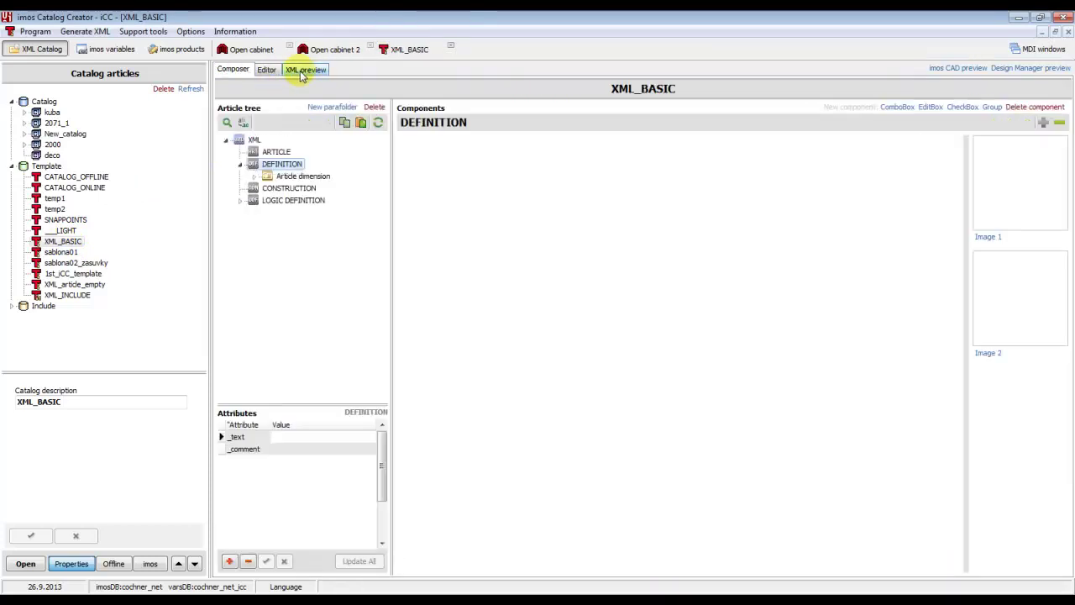
left_click(304, 70)
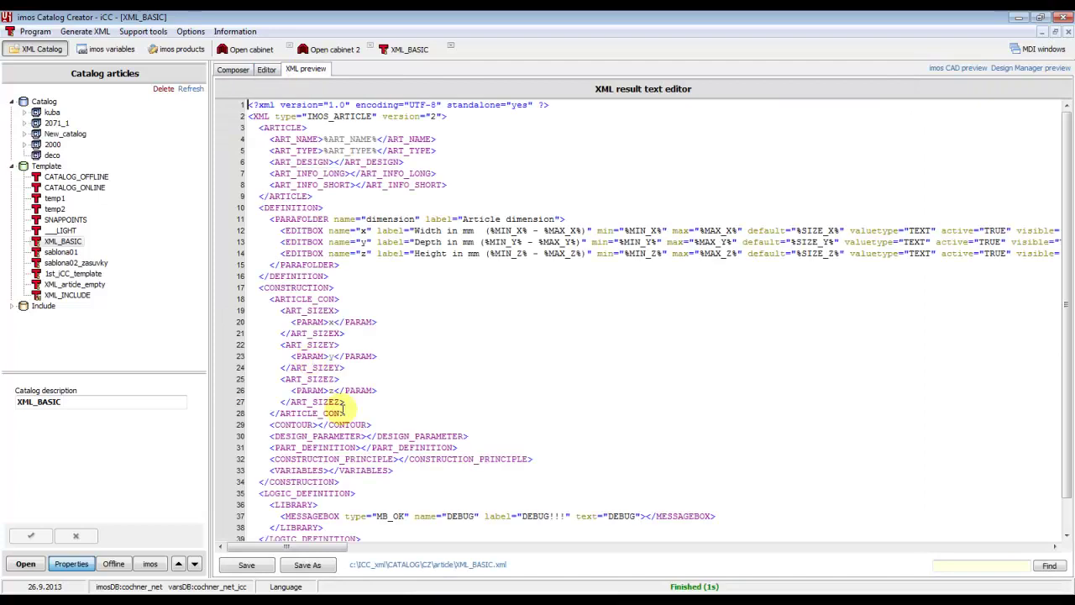
left_click(319, 571)
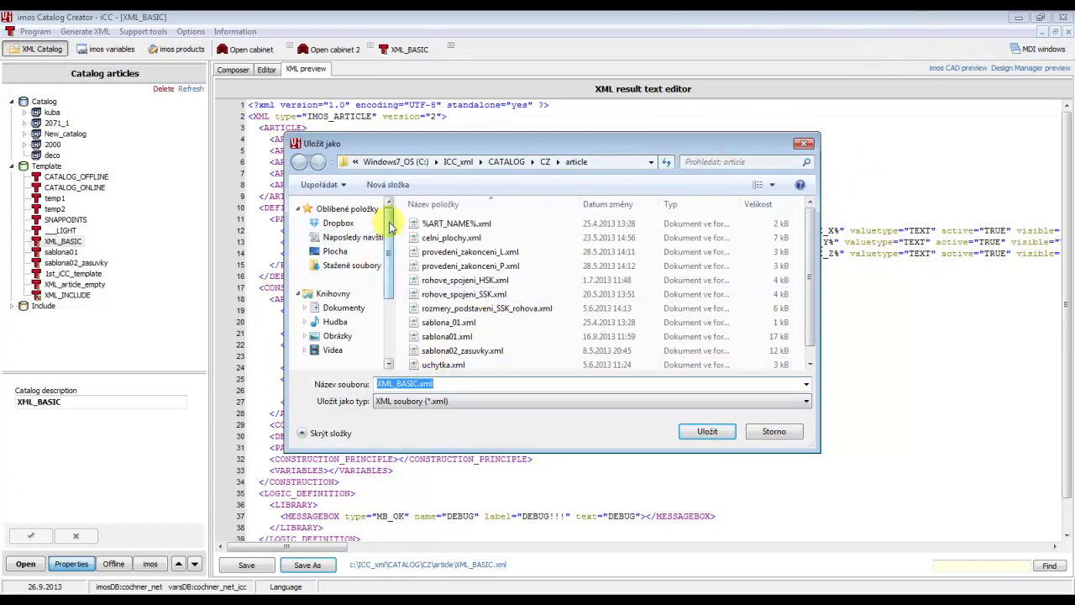
left_click(335, 251)
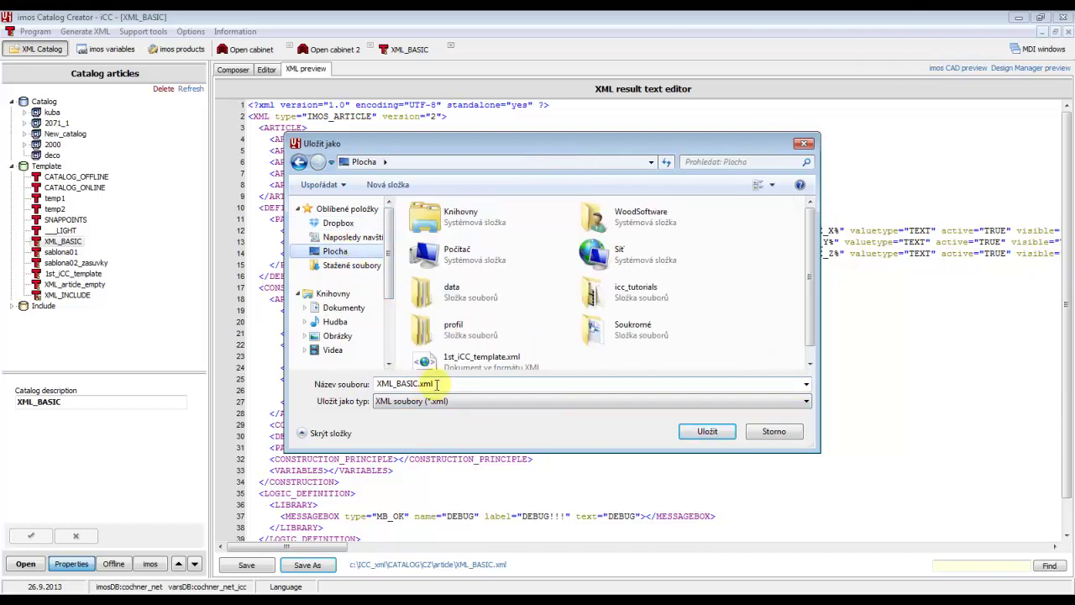
left_click(705, 430)
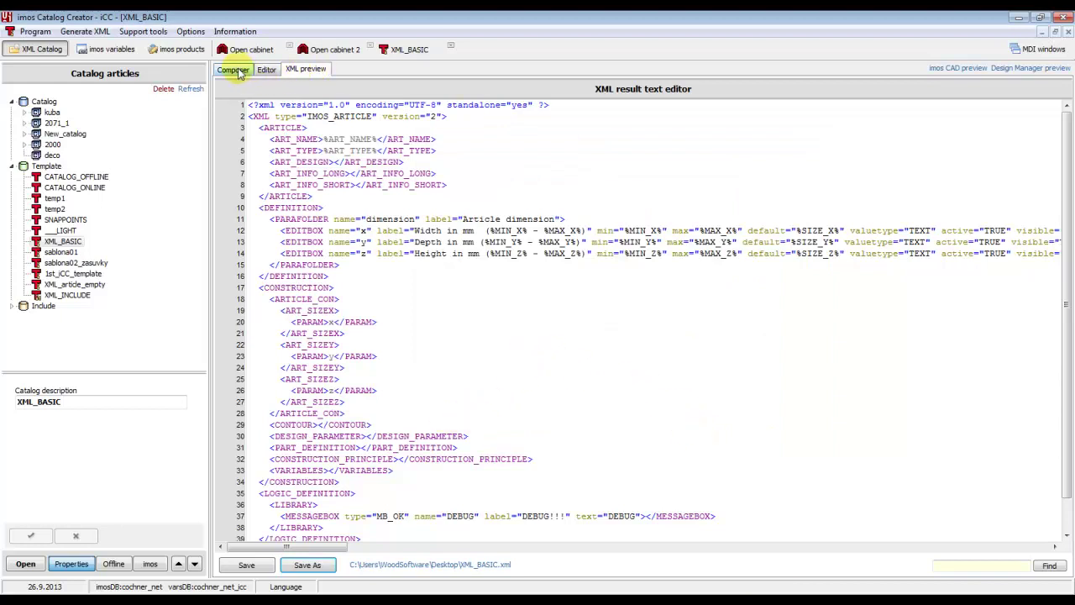
left_click(47, 167)
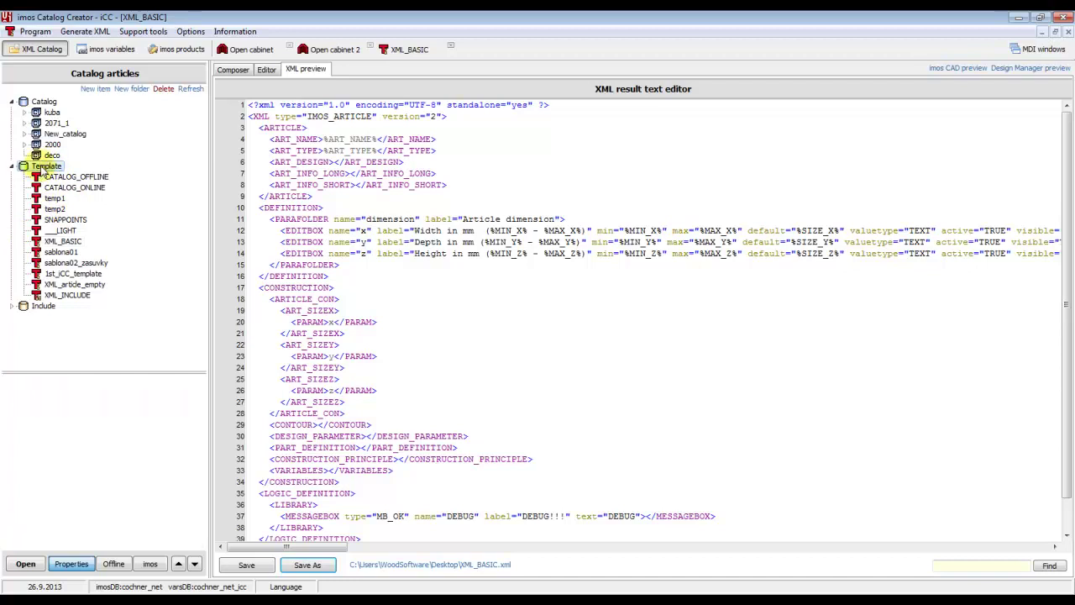
Add a new item under Template with the description Own_template.
right_click(44, 168)
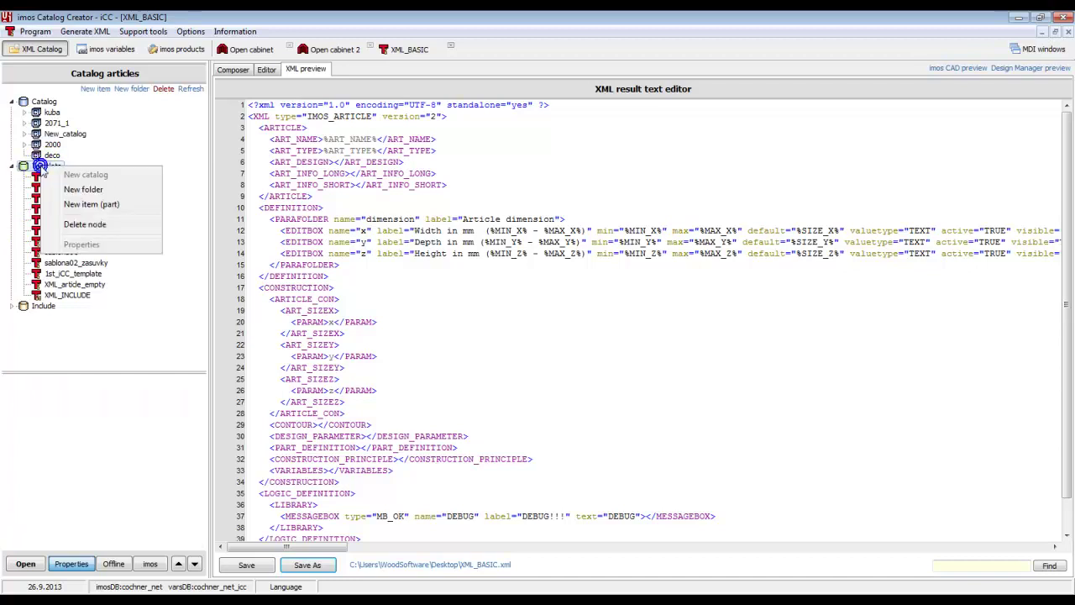
left_click(96, 205)
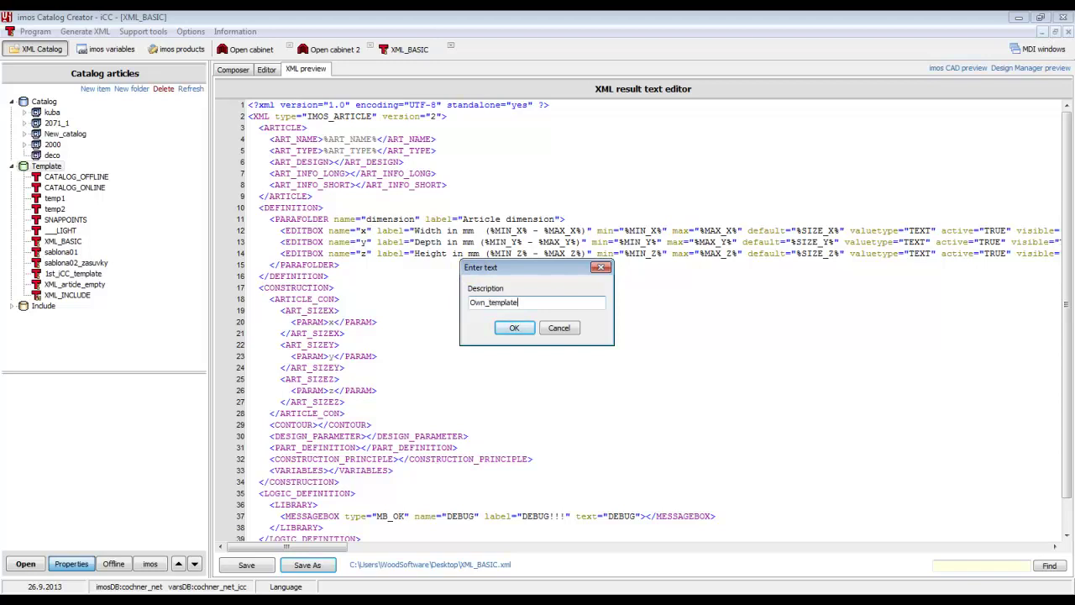
left_click(514, 328)
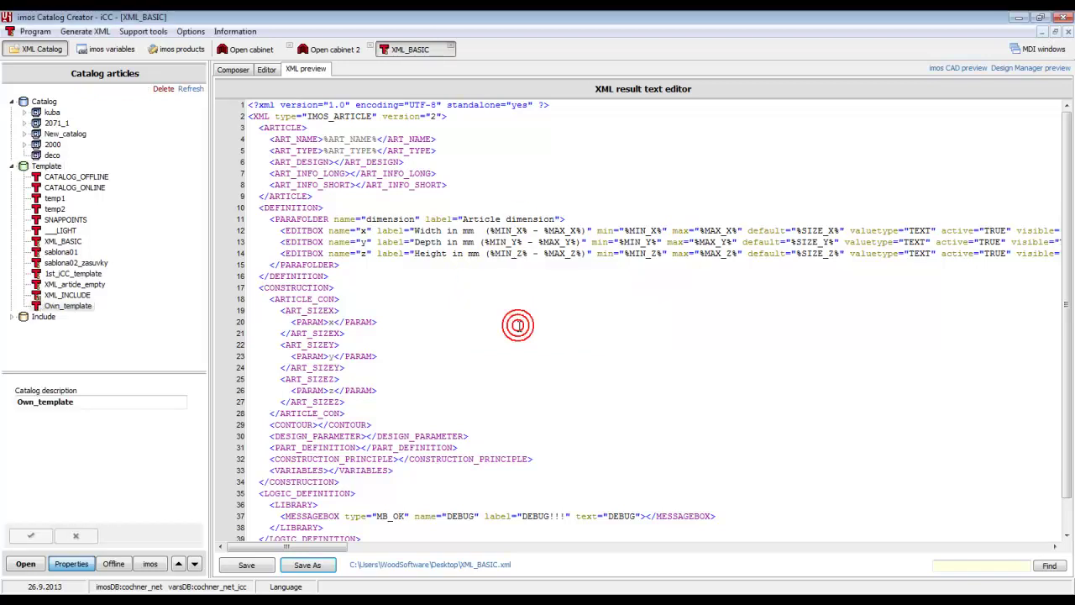
right_click(63, 309)
mouse_move(118, 424)
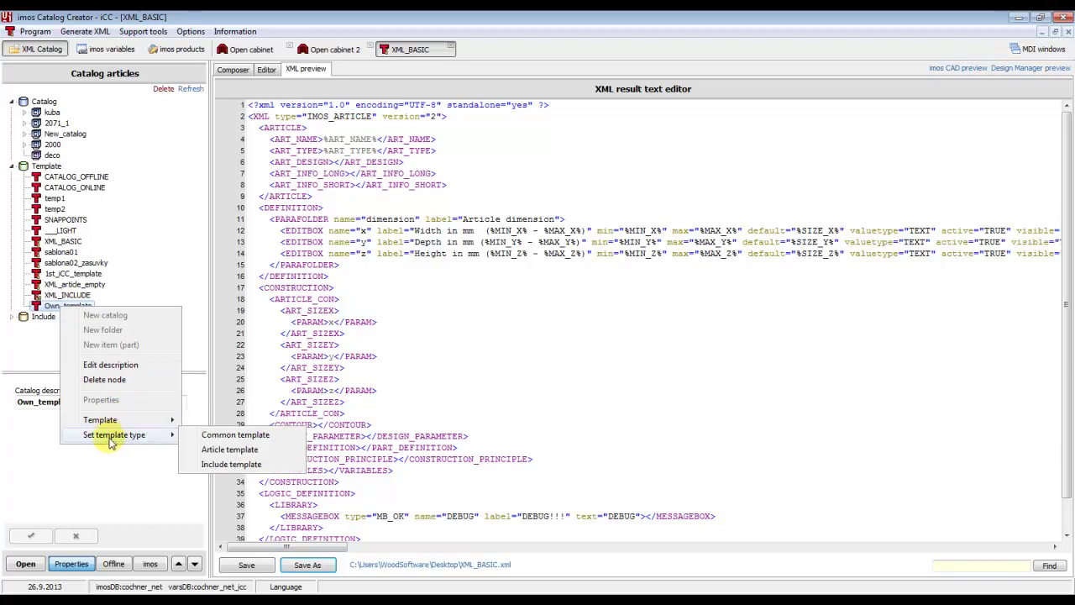
Set Own_template as an Article template and import XML_BASIC.xml into it.
left_click(214, 451)
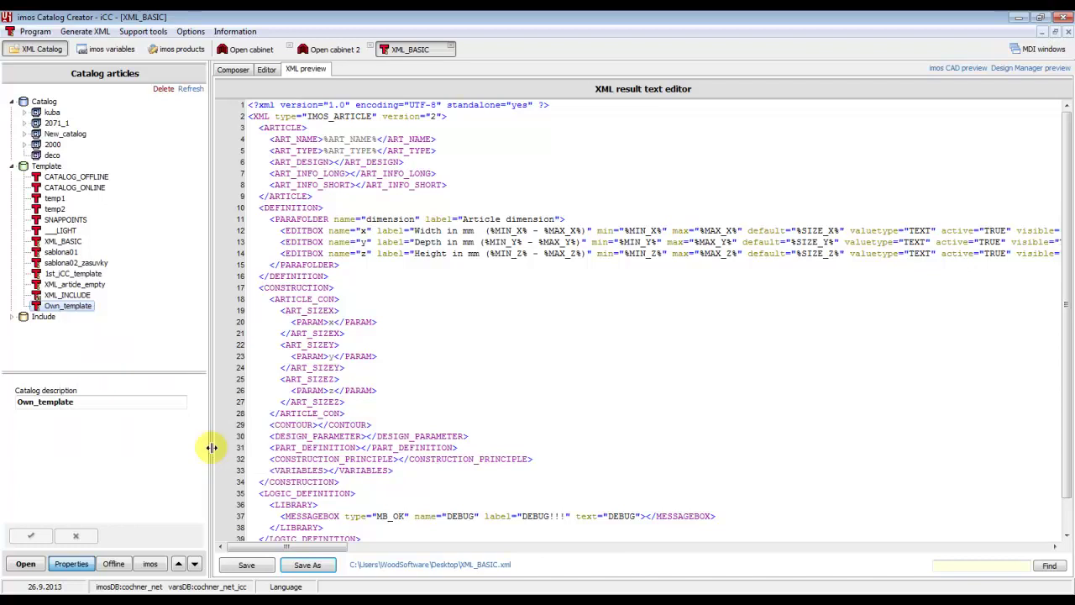
right_click(56, 308)
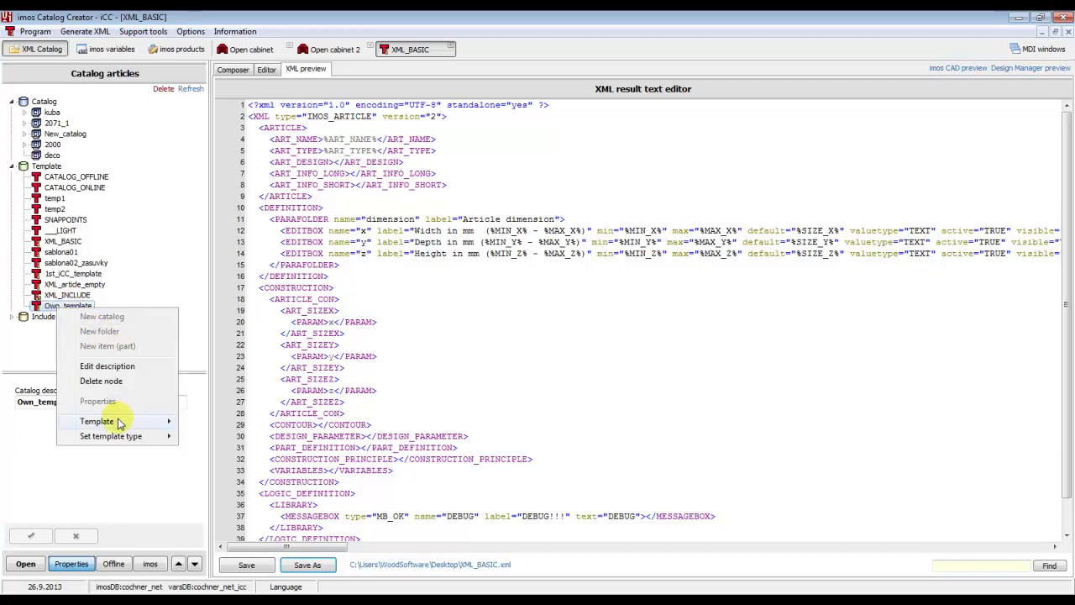
mouse_move(120, 422)
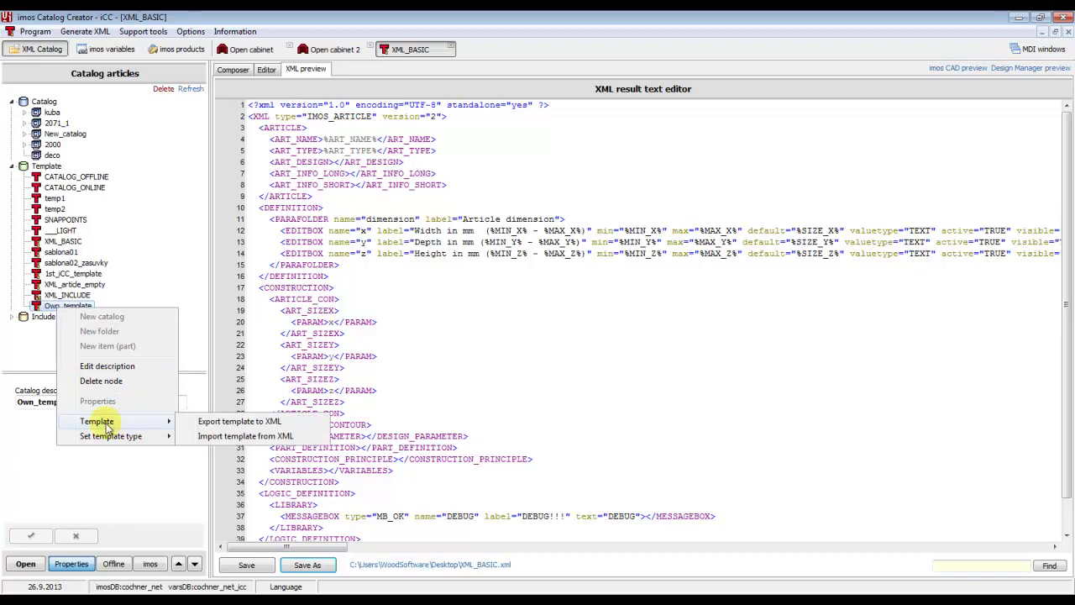
left_click(227, 436)
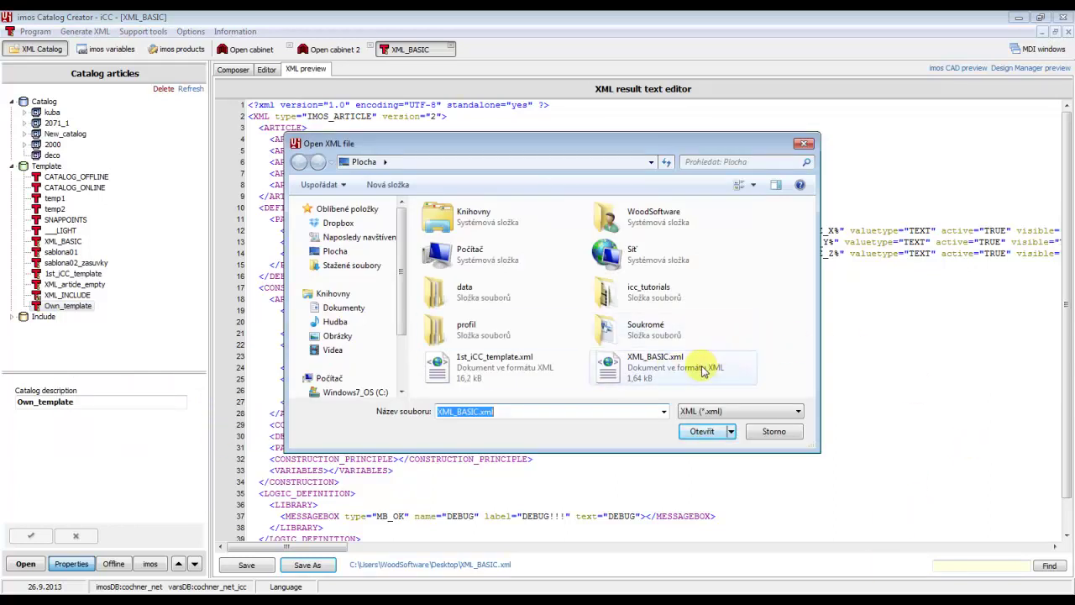
left_click(649, 376)
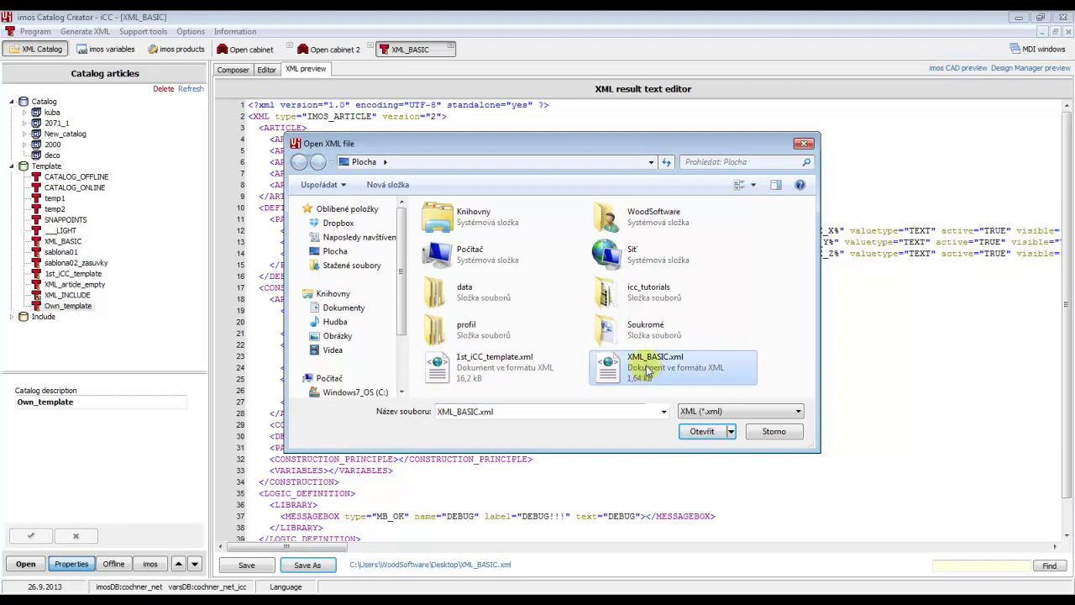
double_click(650, 371)
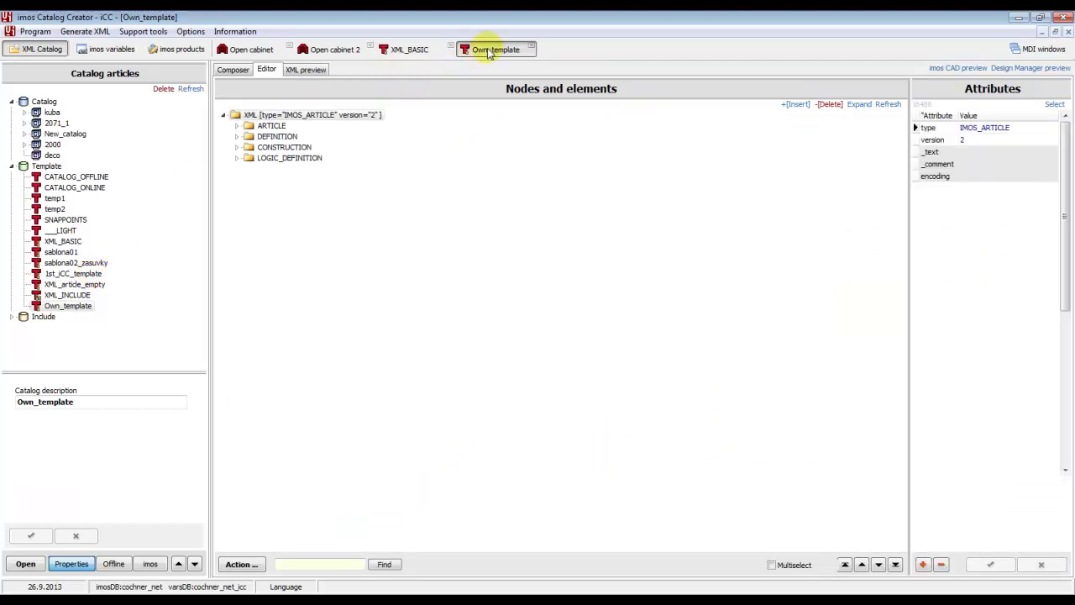
Expand DEFINITION > Article dimension in Own_template and compare it with XML_BASIC.
left_click(233, 69)
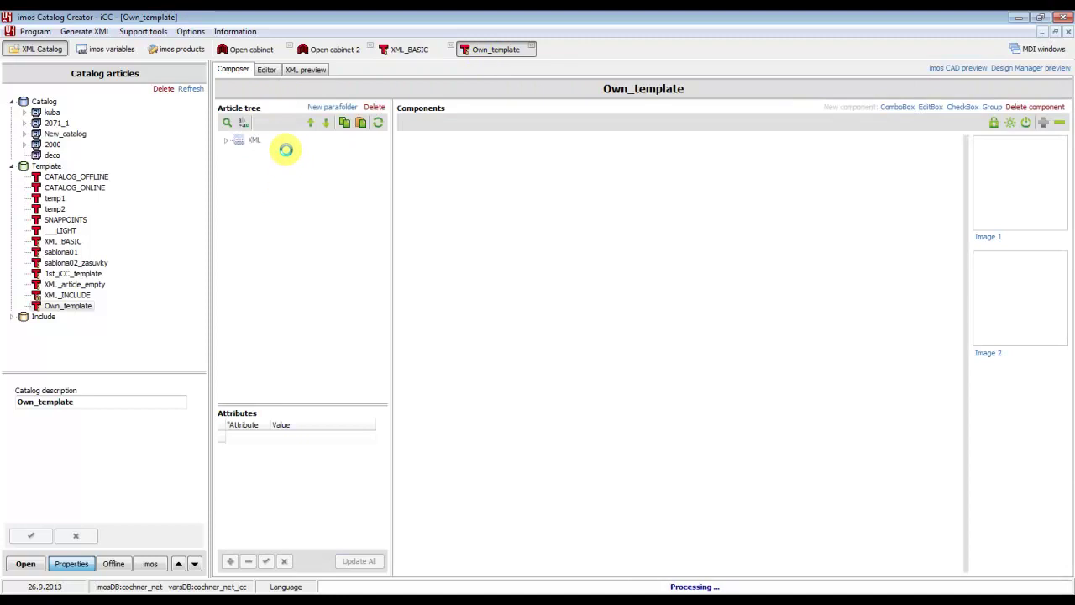
left_click(241, 165)
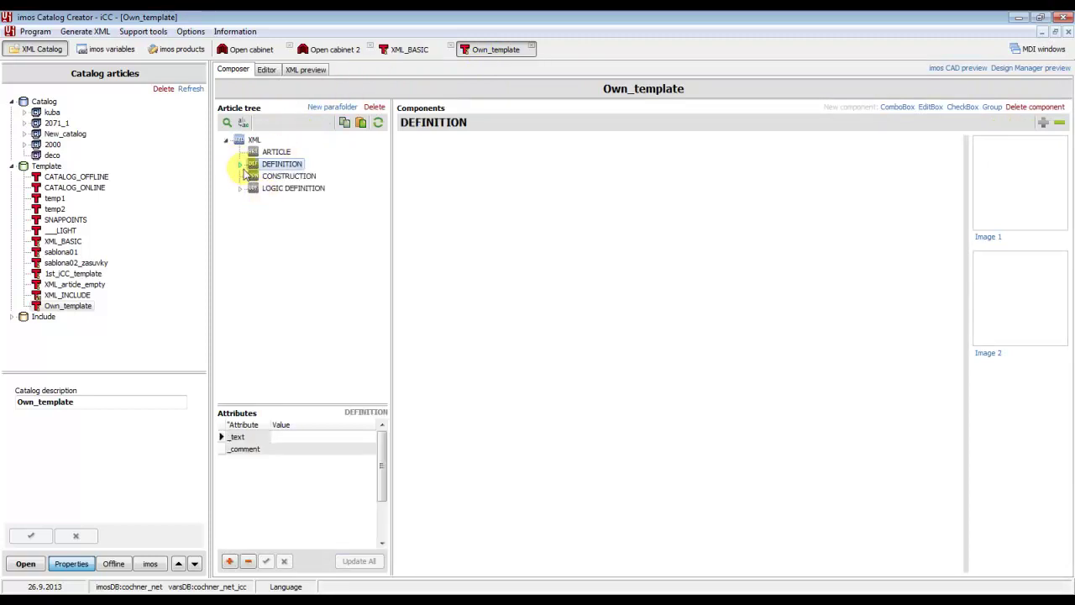
left_click(240, 164)
left_click(256, 177)
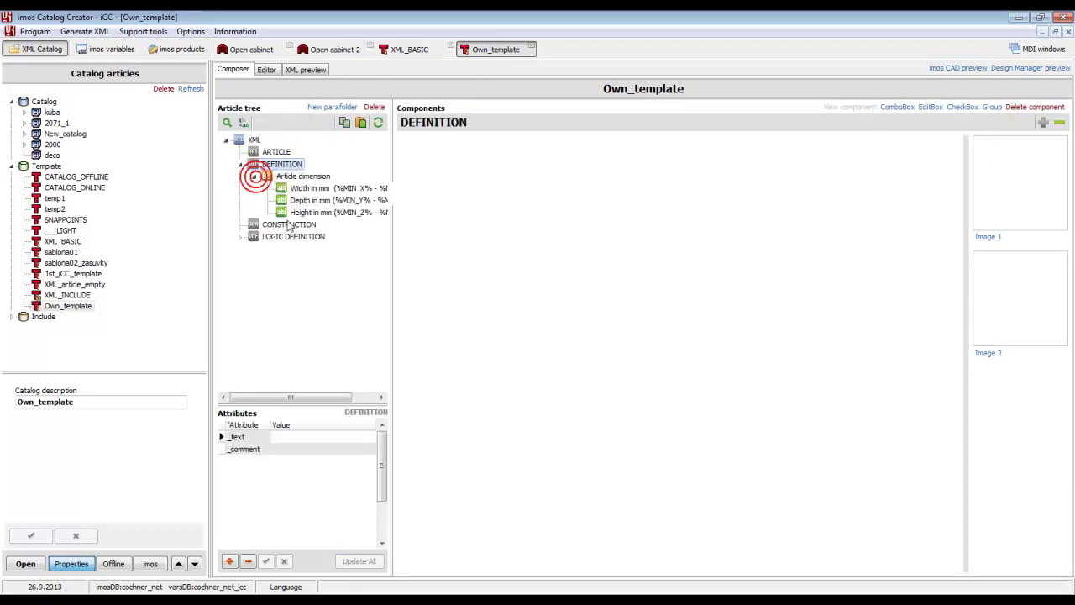
left_click(393, 48)
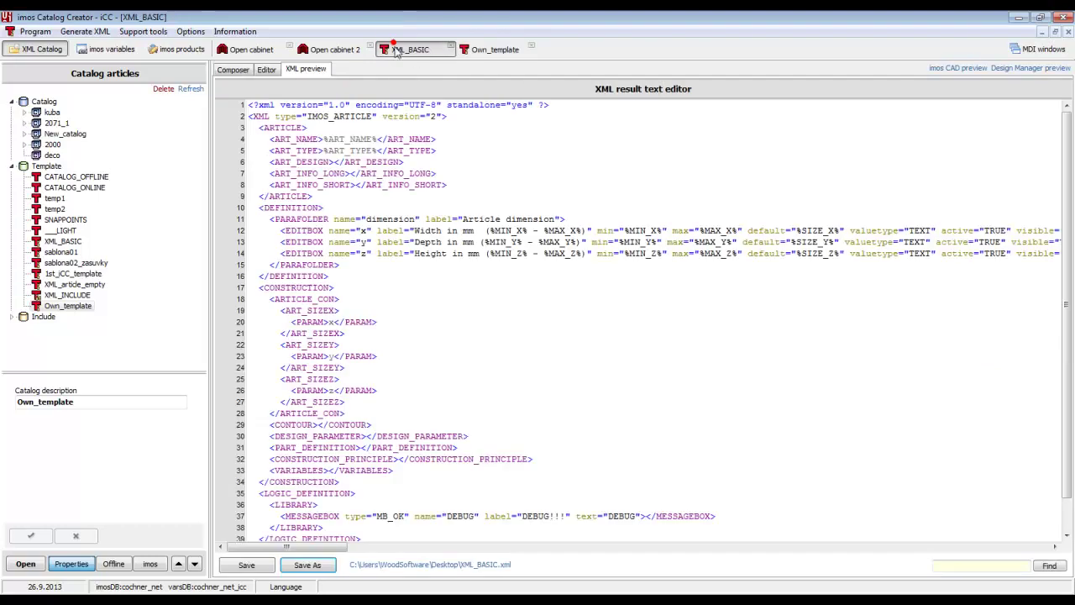
left_click(232, 69)
left_click(241, 165)
left_click(241, 164)
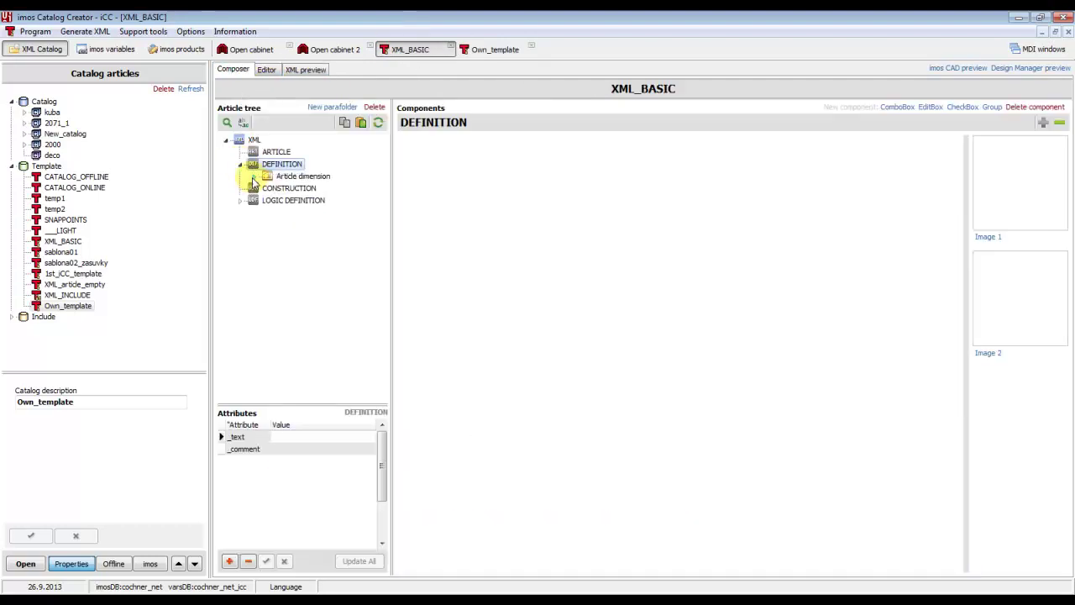
left_click(255, 176)
left_click(491, 49)
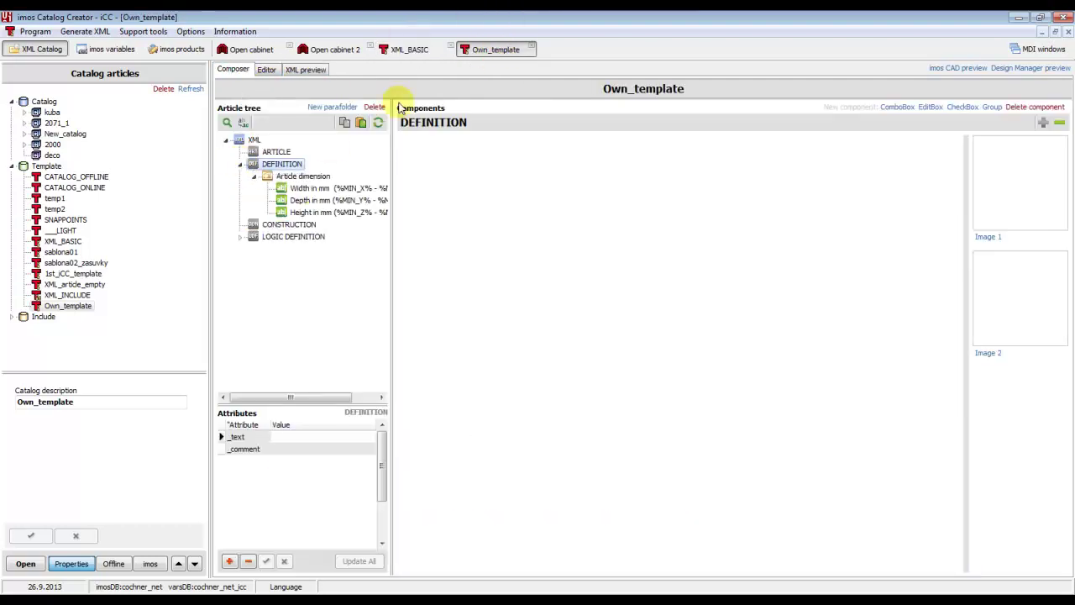
Delete the Article dimension group from Own_template's DEFINITION.
left_click(298, 176)
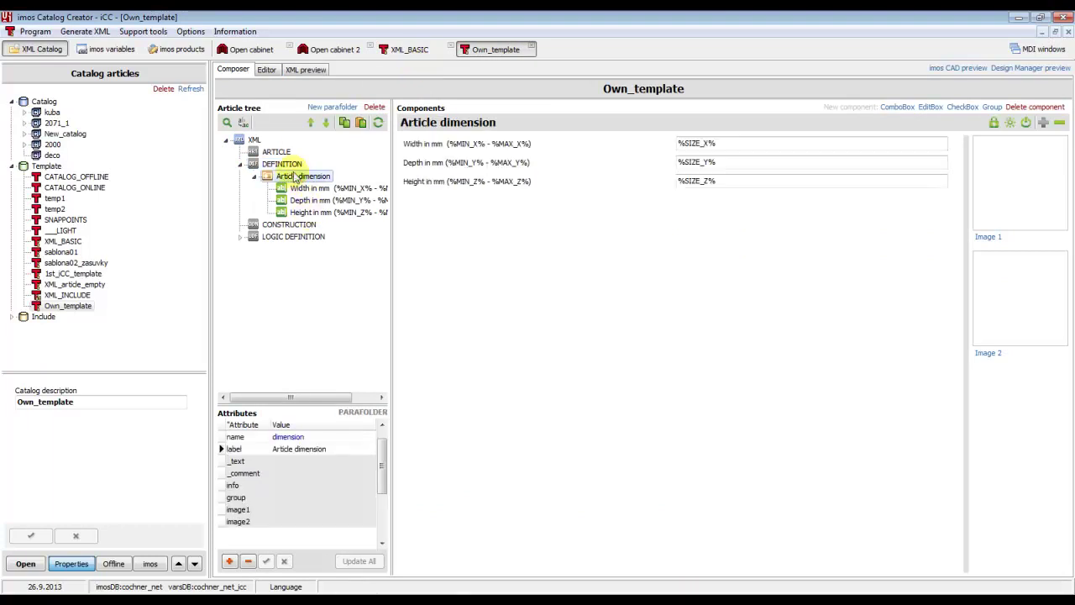
left_click(375, 106)
left_click(512, 352)
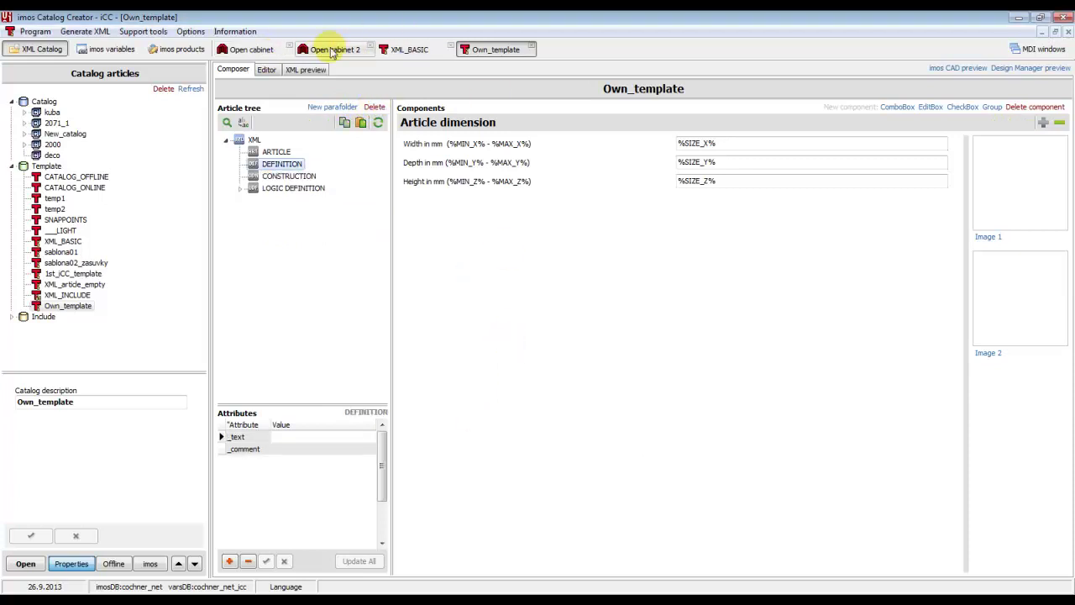
Copy the Dimensions group from Open cabinet 2 into Own_template's DEFINITION.
left_click(333, 49)
left_click(268, 176)
left_click(253, 177)
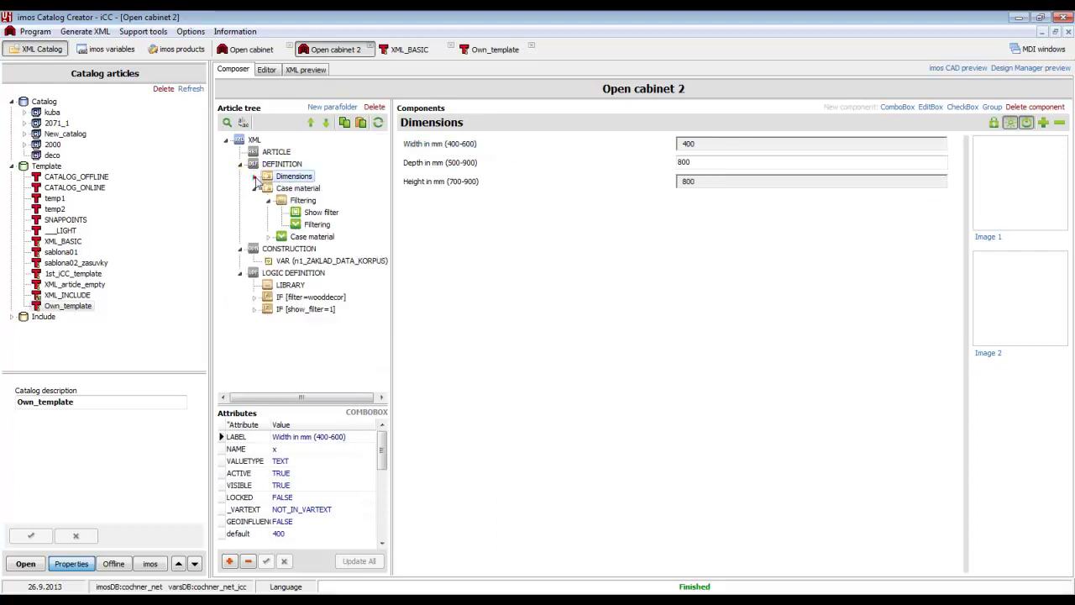
left_click(254, 189)
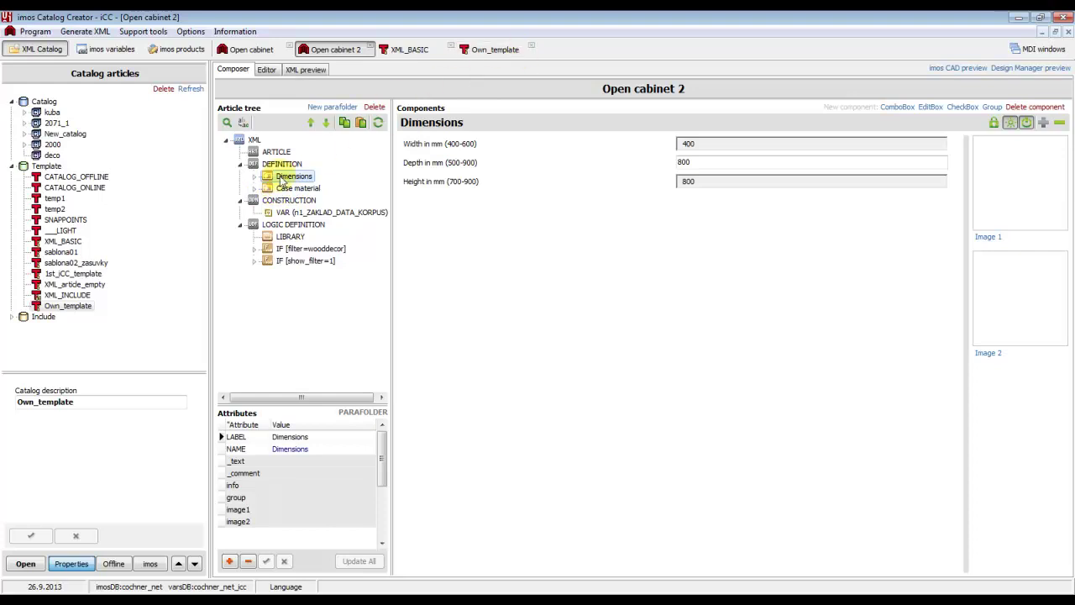
left_click(344, 126)
left_click(483, 48)
left_click(273, 167)
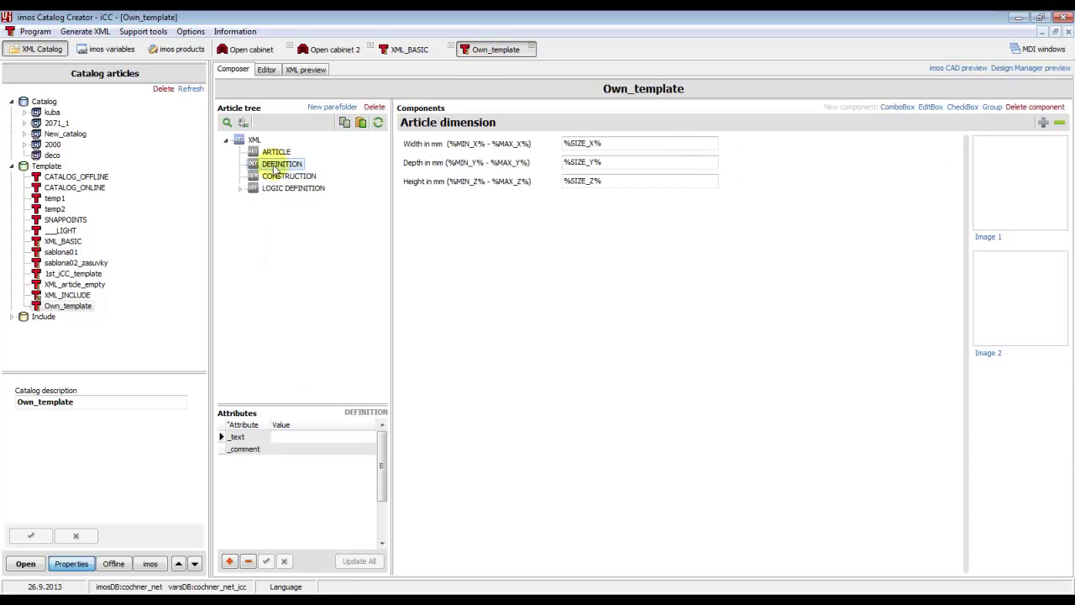
left_click(363, 124)
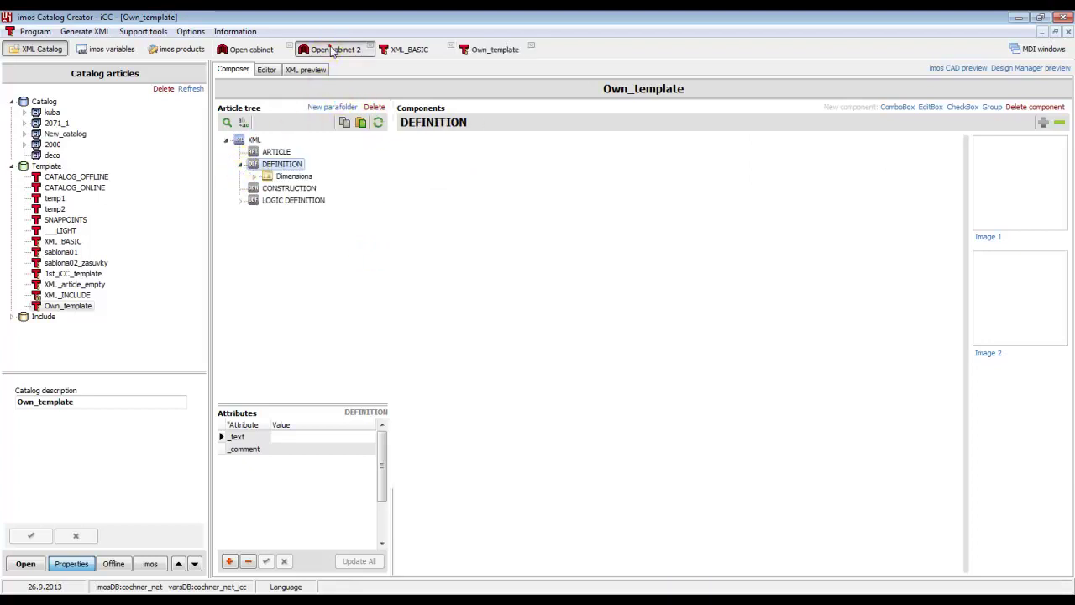
Copy the Case material group from Open cabinet 2 into Own_template's DEFINITION.
left_click(332, 50)
left_click(289, 188)
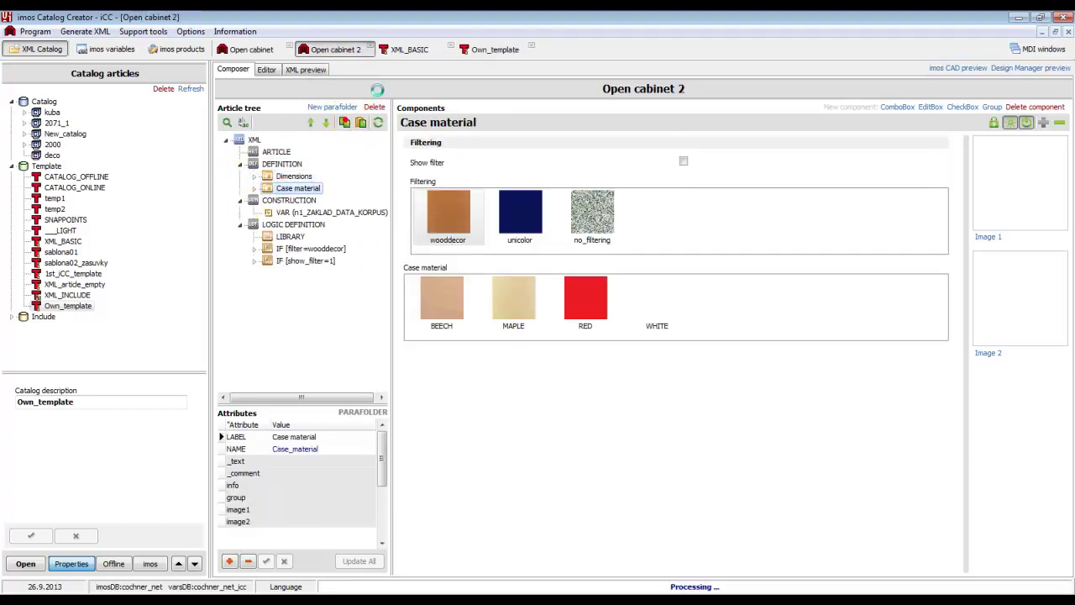
left_click(480, 49)
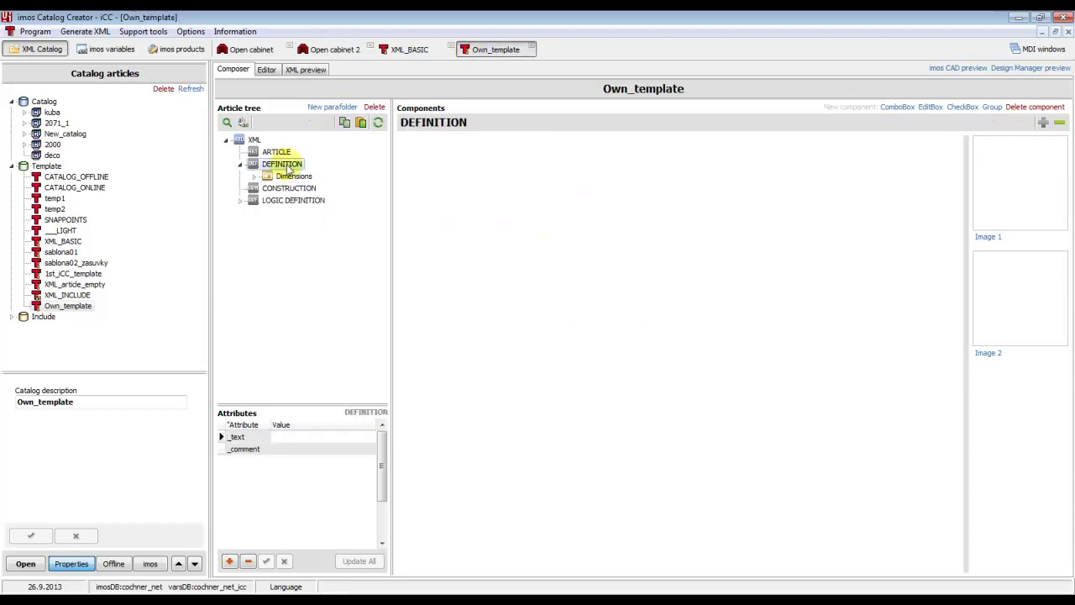
left_click(361, 122)
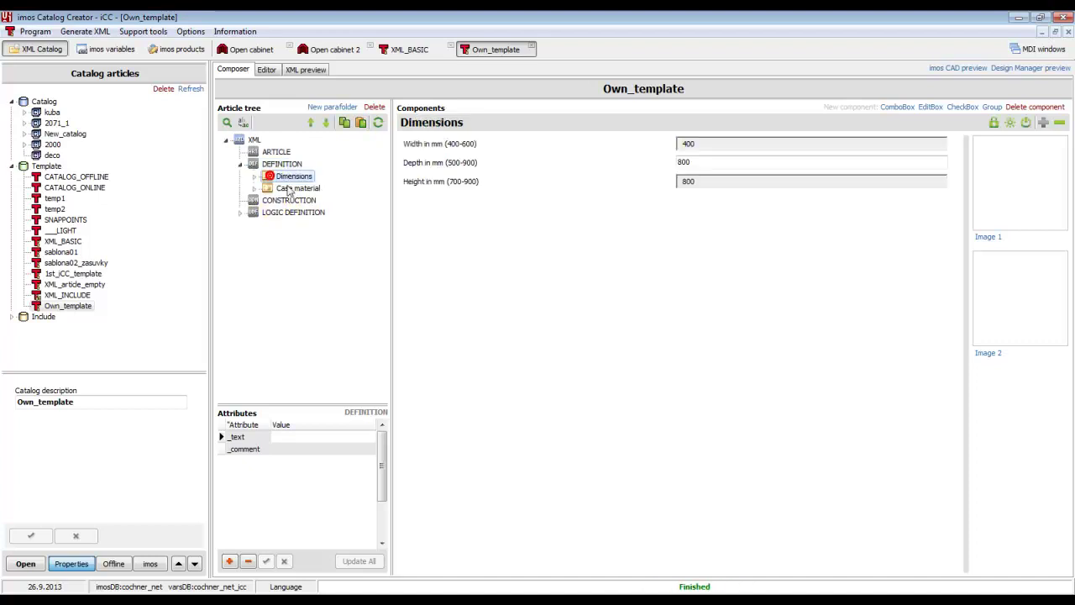
Reload Own_template's CONSTRUCTION variables from XML, accepting the imos type update in Models.
left_click(254, 201)
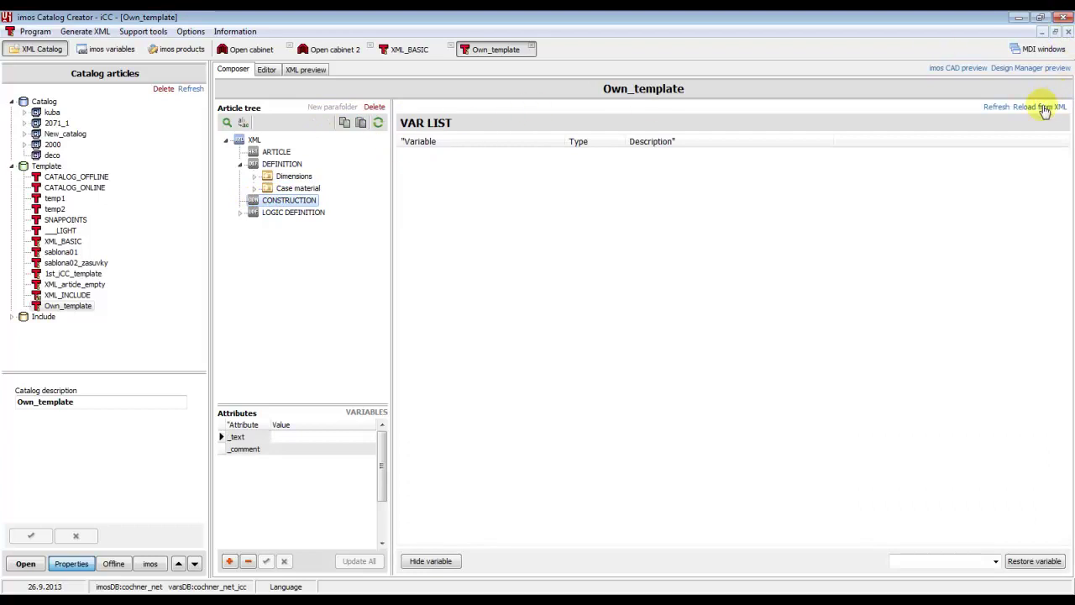
left_click(1042, 108)
left_click(570, 361)
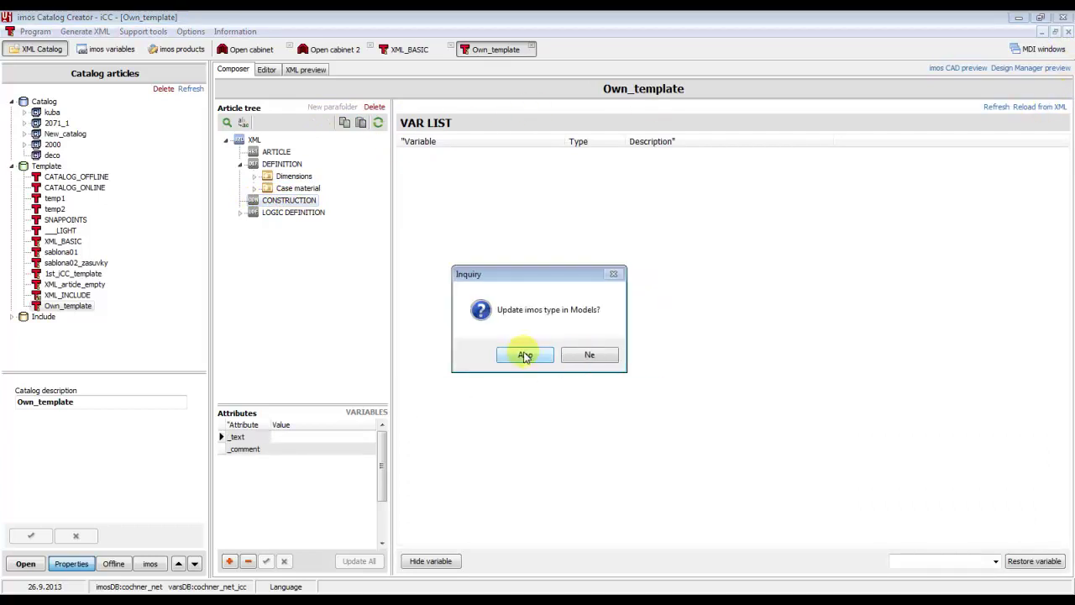
left_click(526, 356)
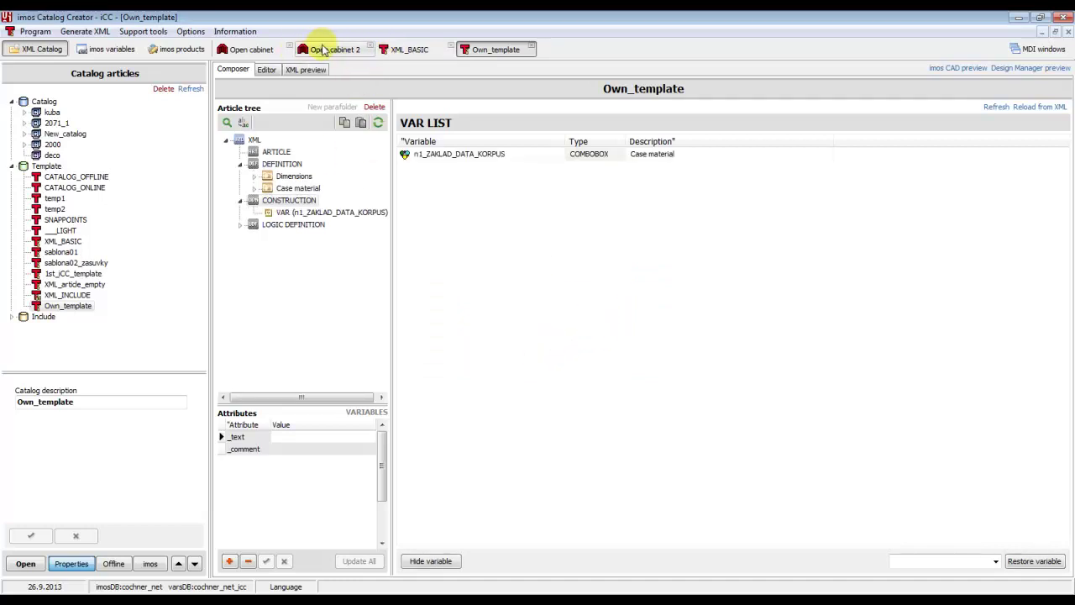
Copy the IF [filter=wooddecor] rule from Open cabinet 2 and select Own_template's LOGIC DEFINITION.
left_click(326, 51)
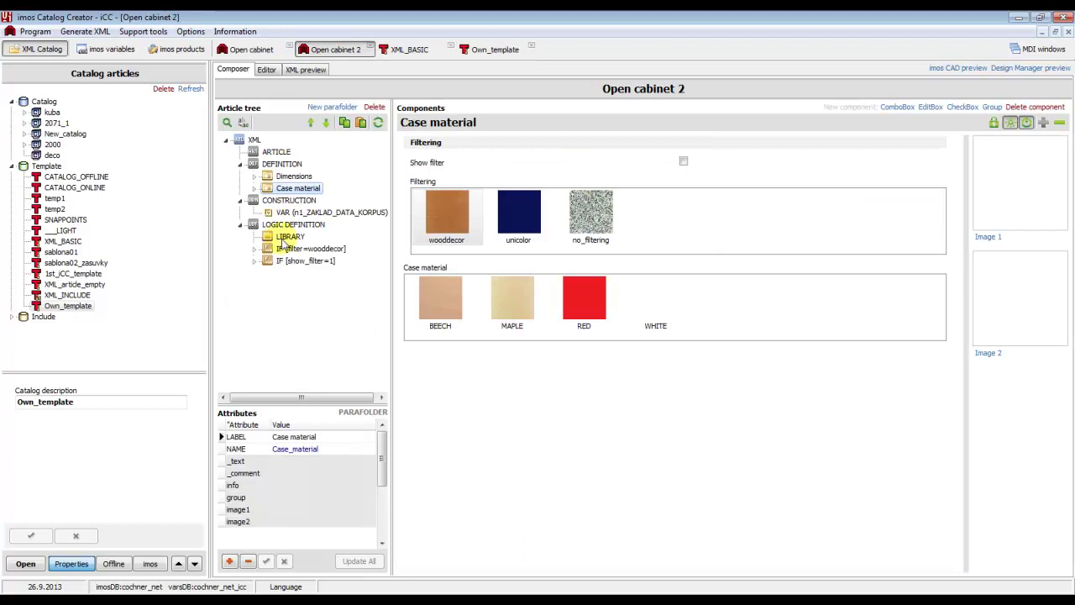
left_click(290, 251)
left_click(342, 123)
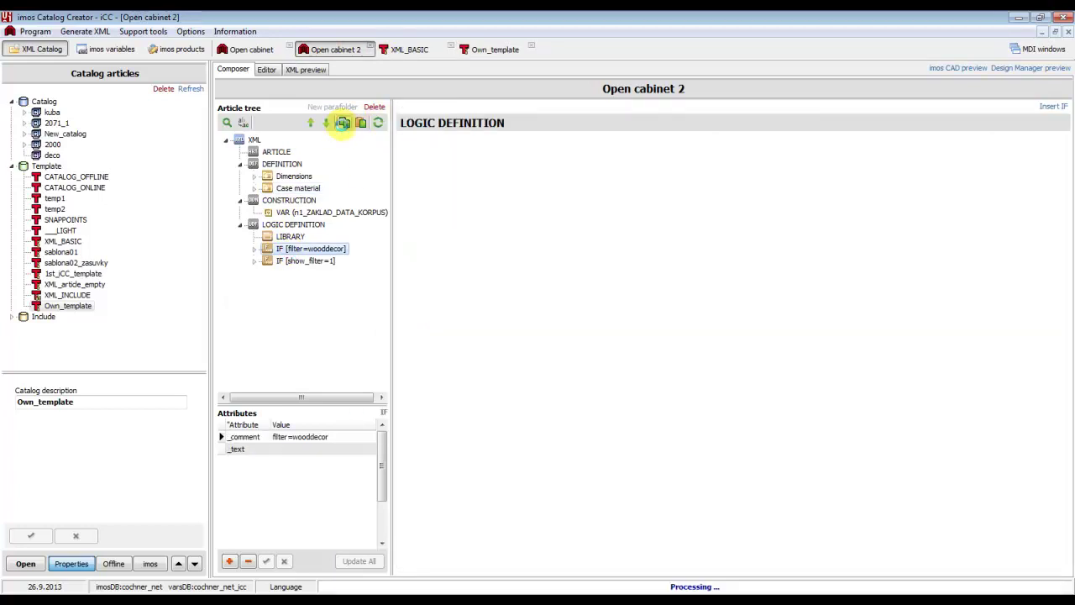
left_click(470, 51)
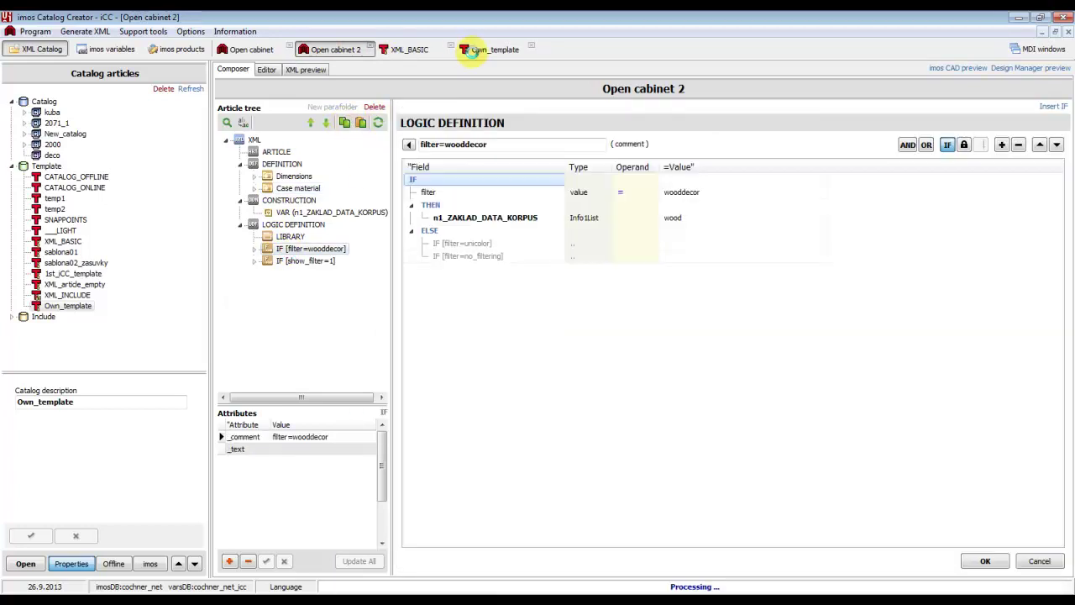
left_click(288, 227)
left_click(361, 123)
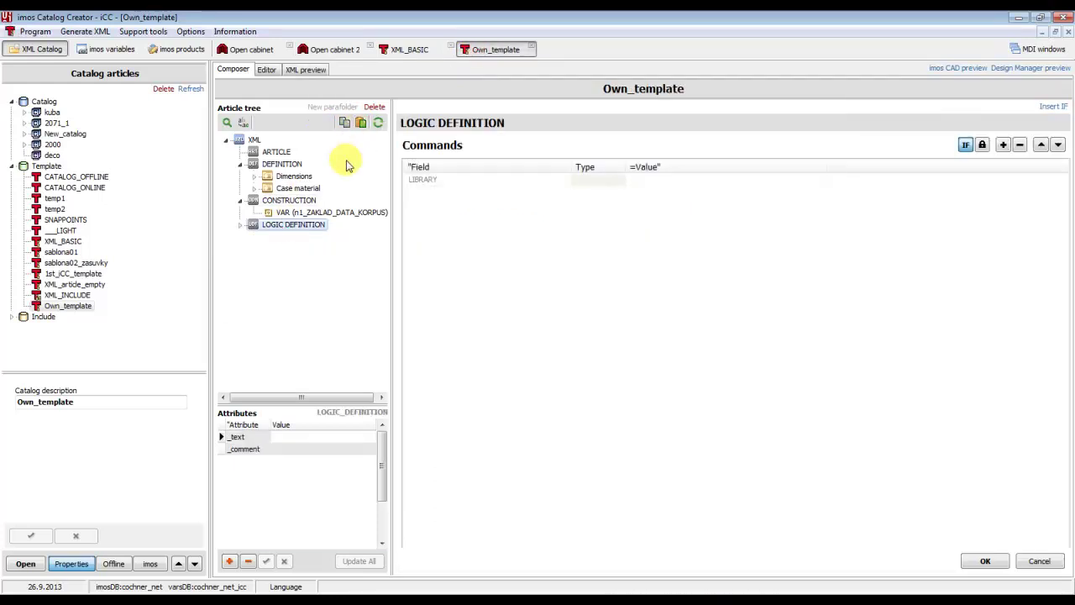
Copy IF [show_filter=1] from Open cabinet 2 and paste it into Own_template's LOGIC DEFINITION.
left_click(350, 49)
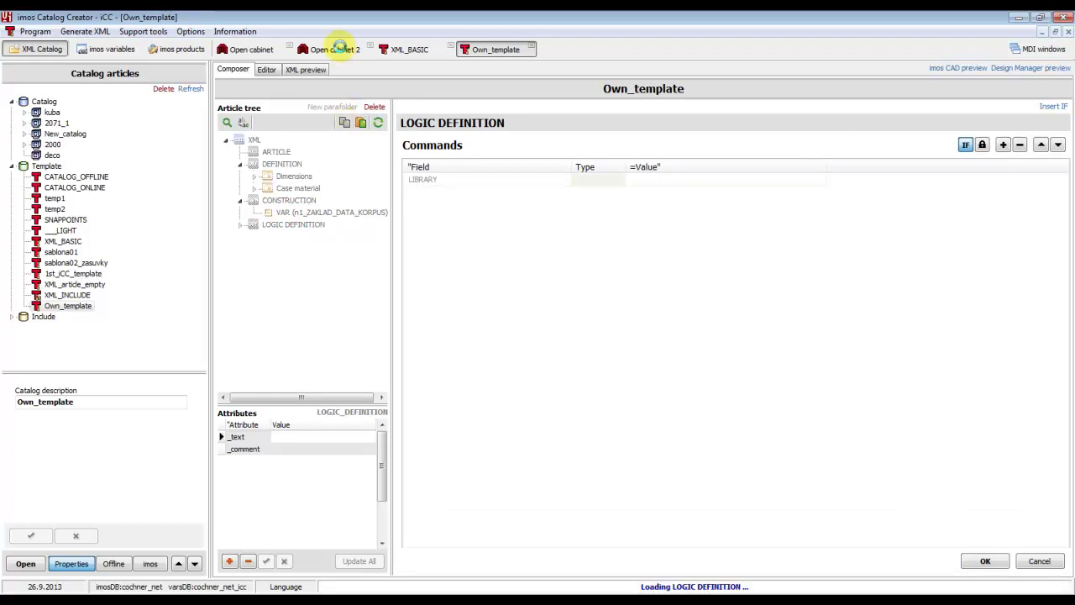
left_click(336, 48)
left_click(272, 261)
left_click(344, 124)
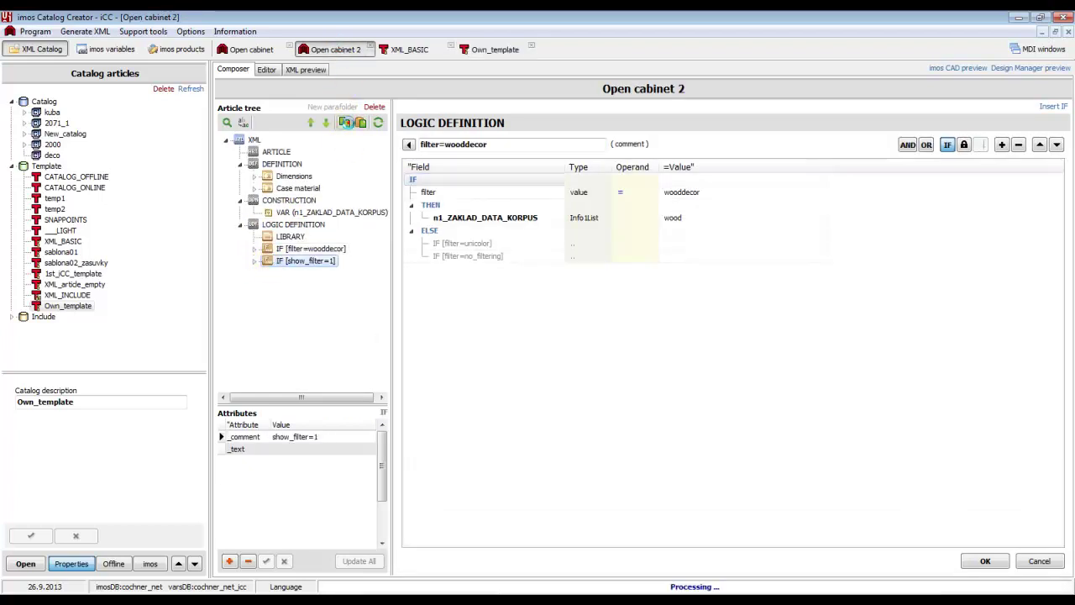
left_click(486, 50)
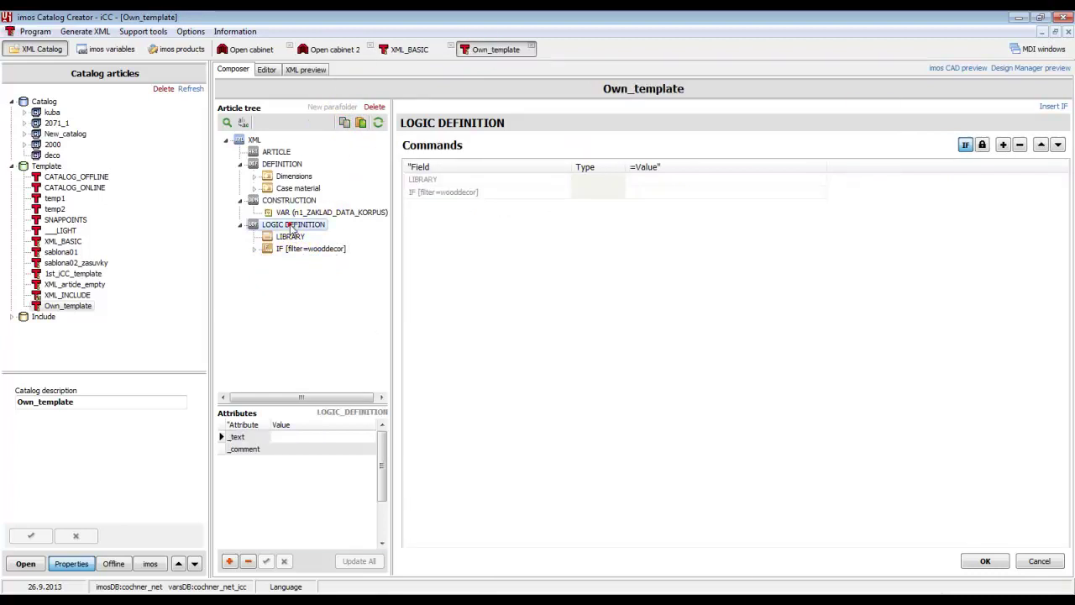
left_click(361, 123)
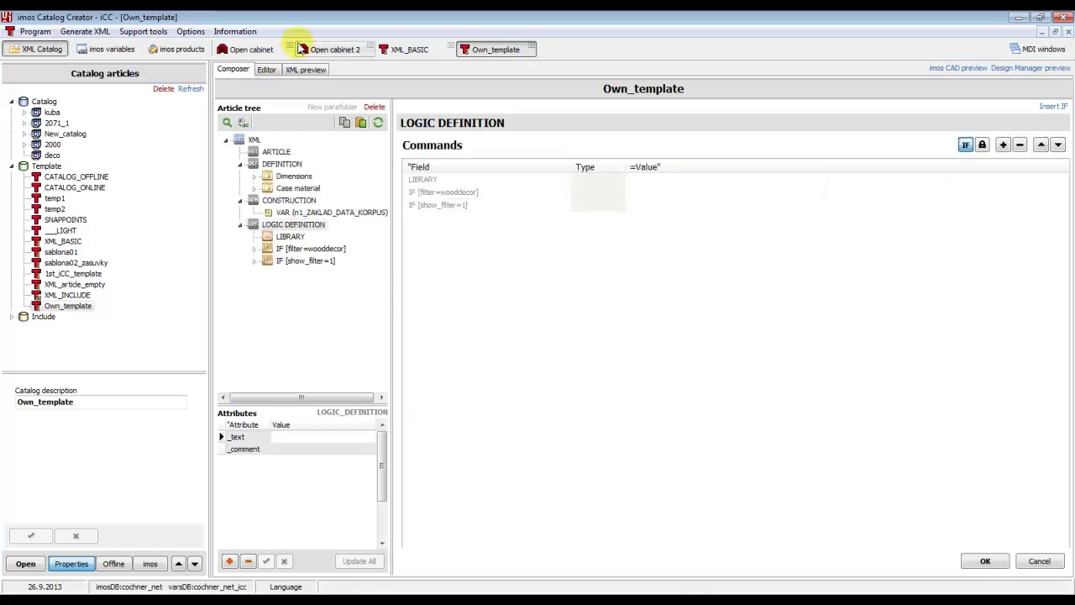
Close the Open cabinet, Open cabinet 2 and XML_BASIC articles.
left_click(289, 46)
left_click(290, 46)
left_click(289, 46)
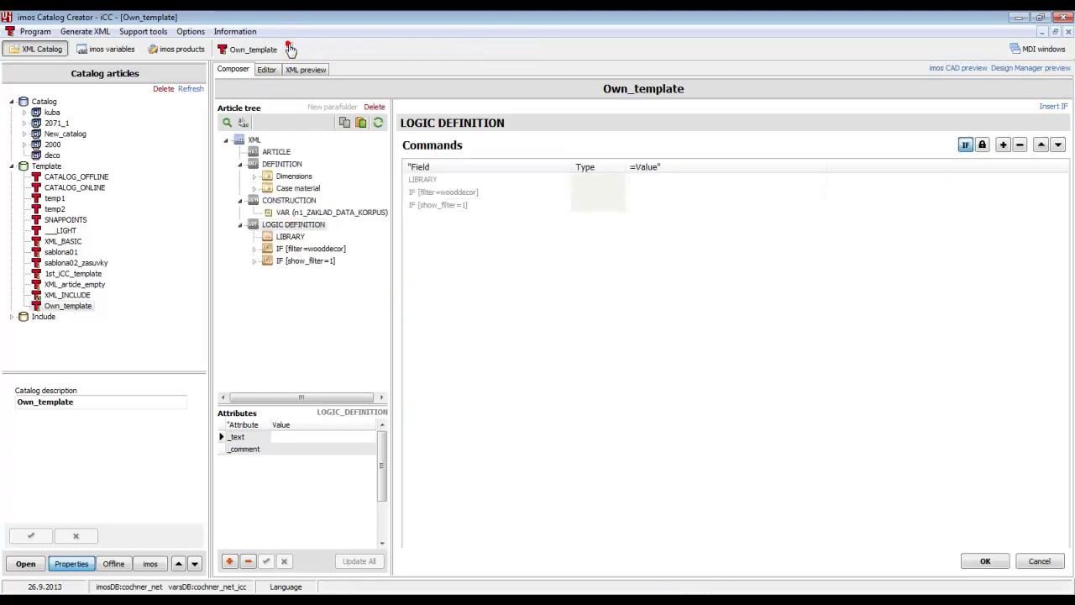
Delete the old Open cabinet 2 item from the Wall Units folder of New_catalog.
left_click(23, 134)
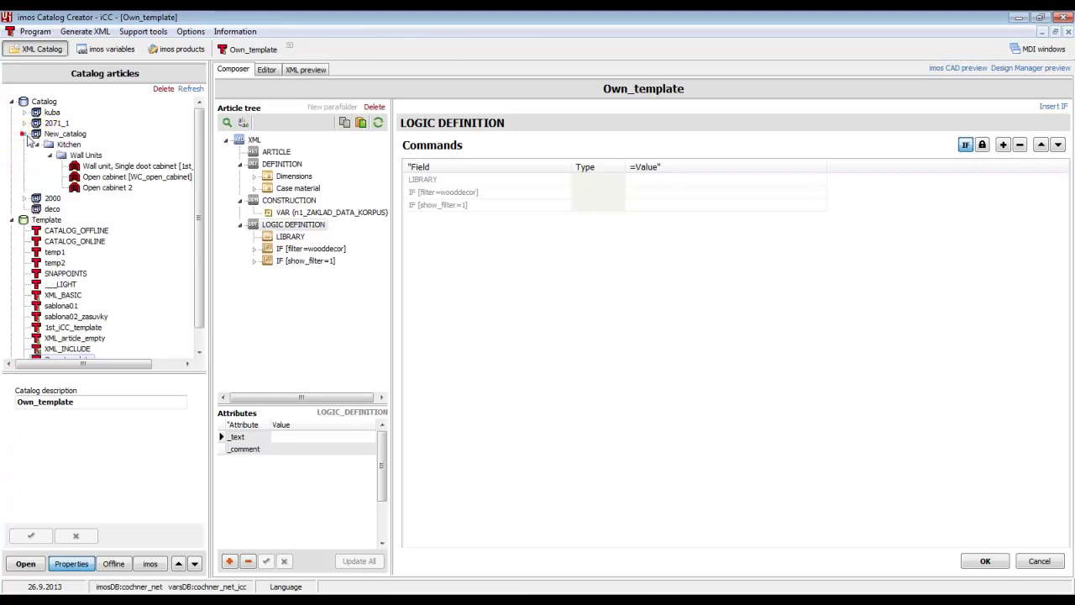
left_click(99, 188)
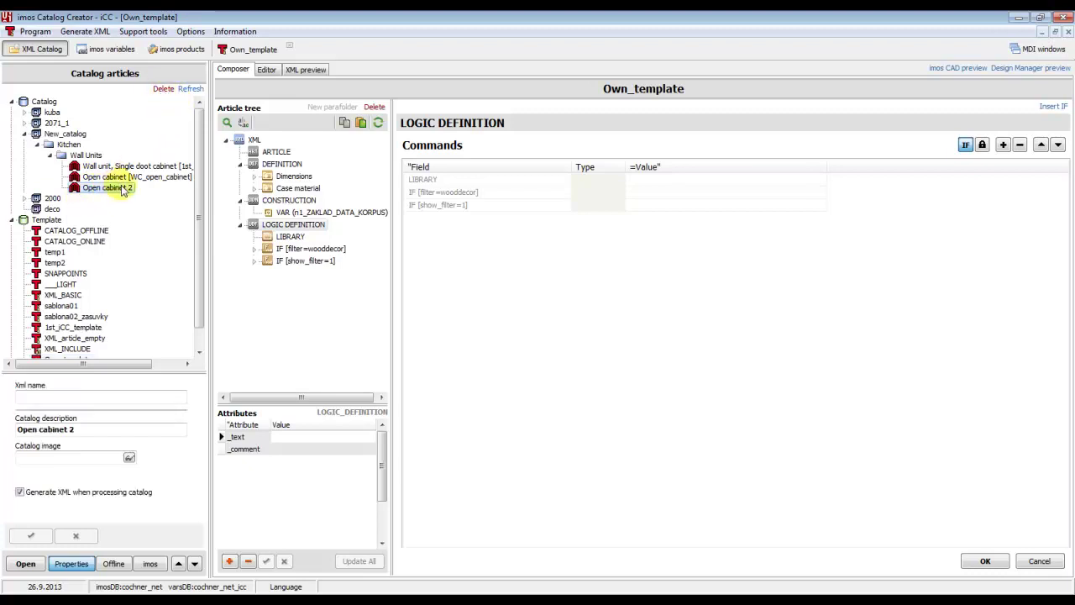
left_click(163, 89)
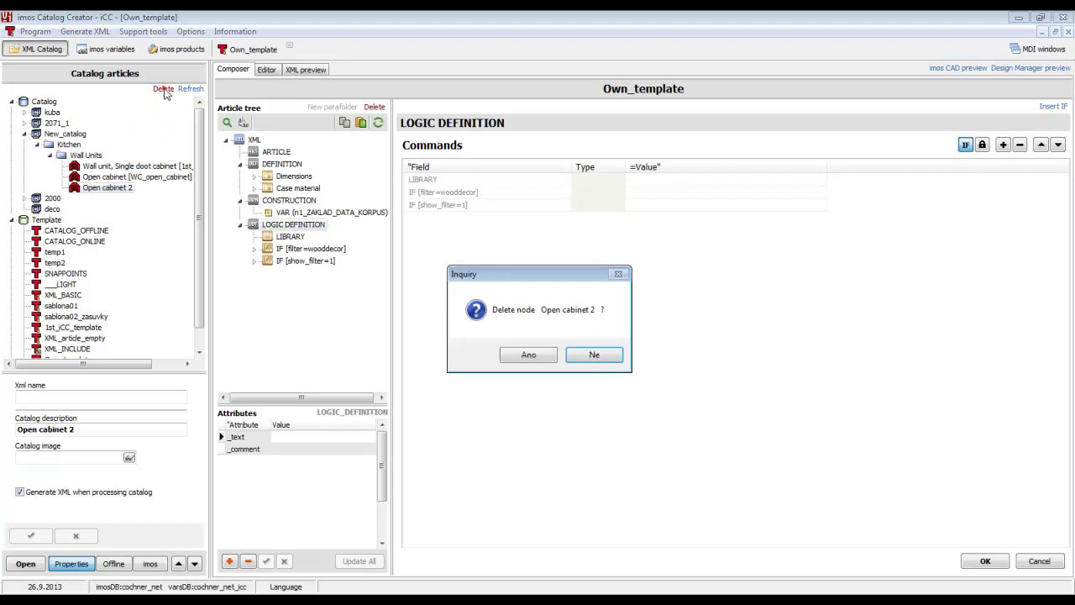
left_click(542, 356)
Create a new Wall Units item named 'Open cabinet 2' based on Own_template.
left_click(82, 155)
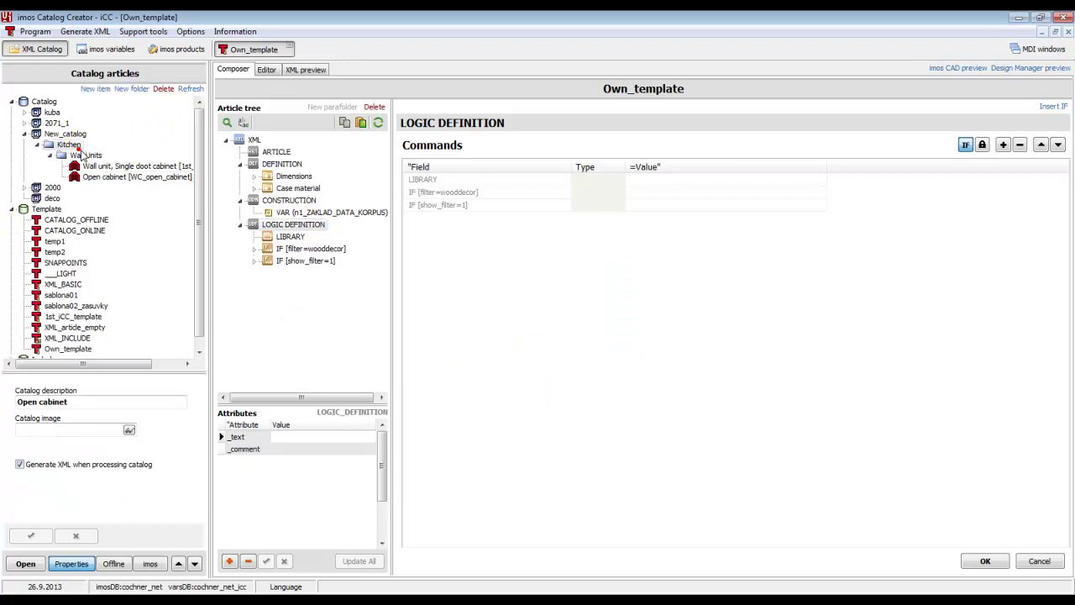
right_click(82, 156)
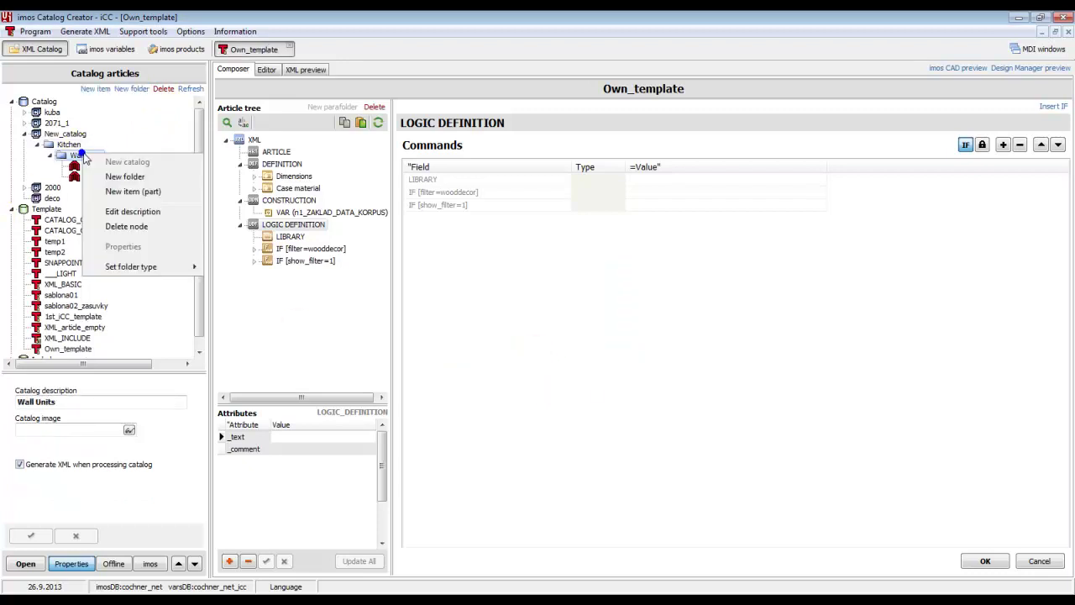
left_click(118, 190)
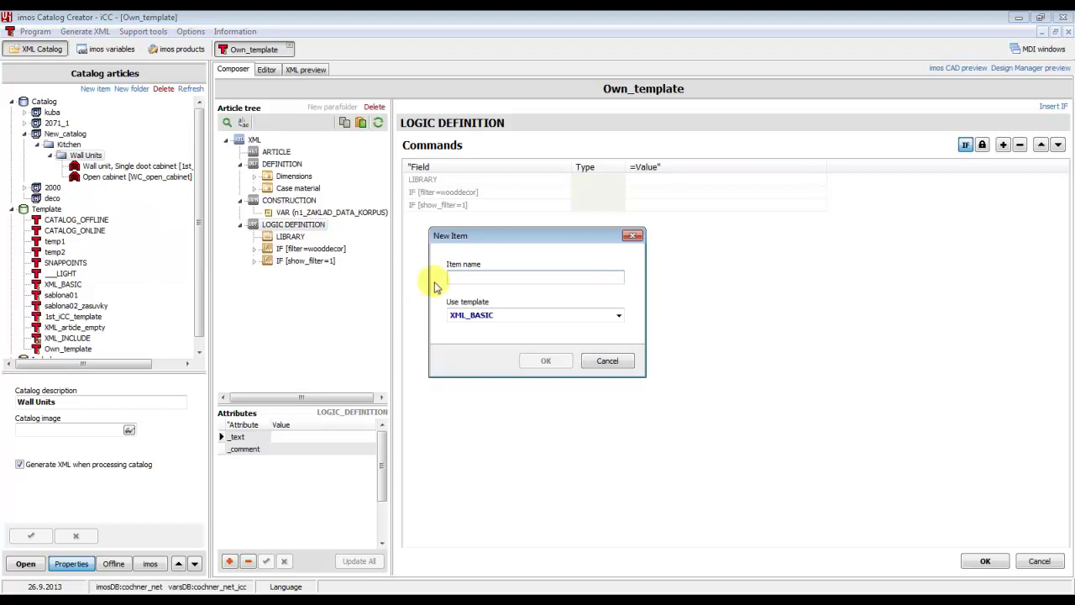
type("Open cabinet 2")
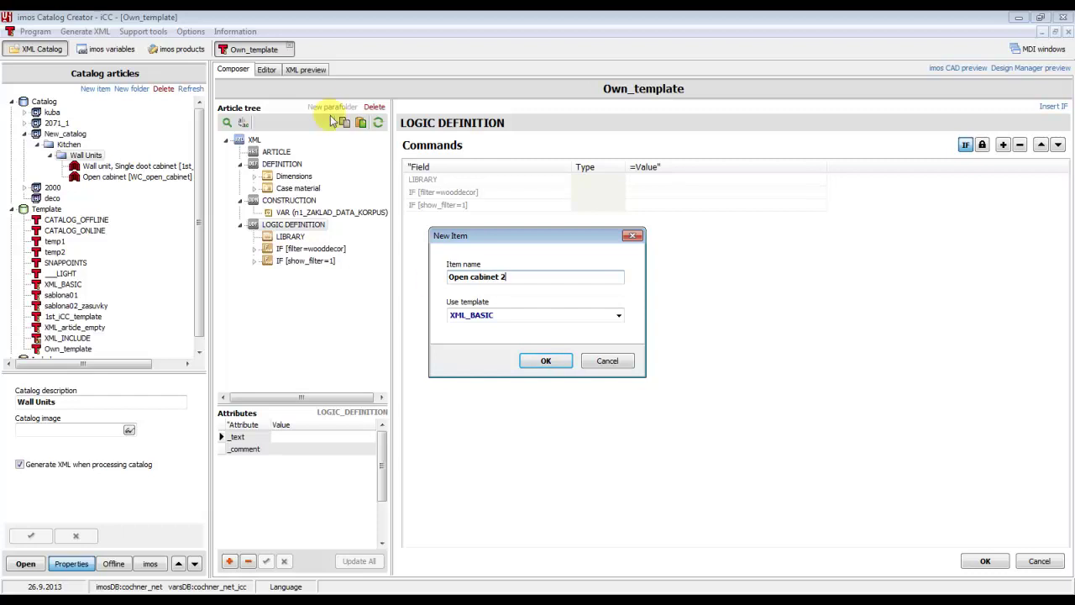
left_click(619, 314)
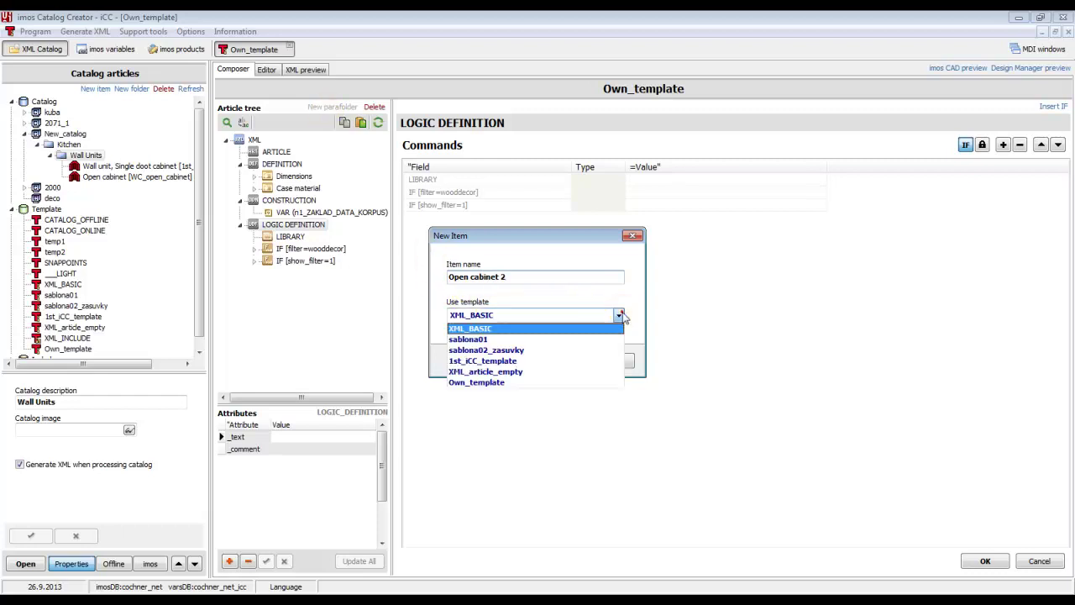
left_click(480, 382)
left_click(542, 359)
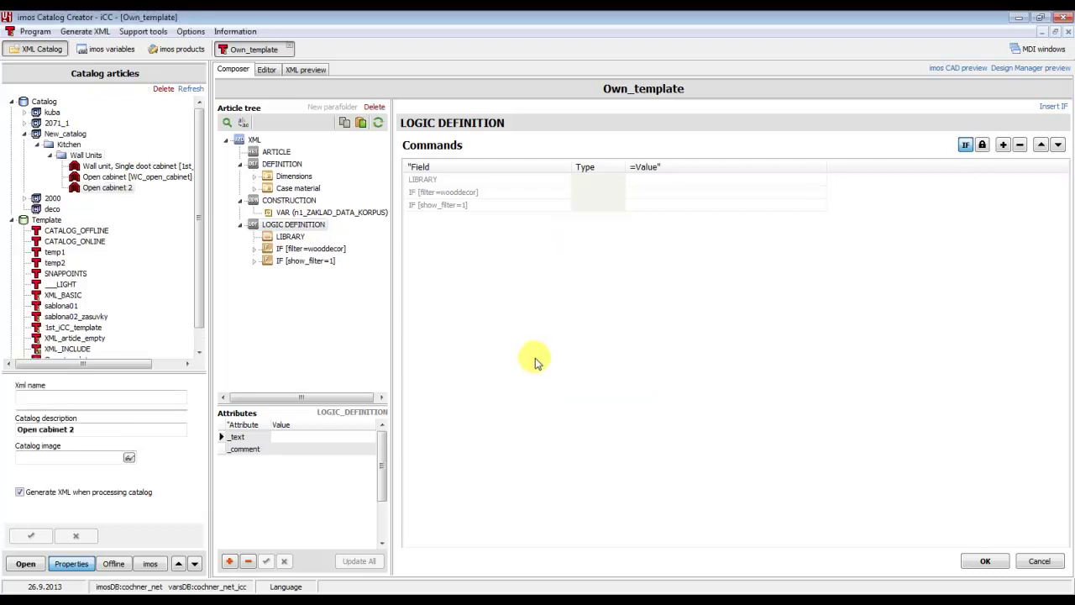
Open the new Open cabinet 2 and expand its Dimensions, Case material, CONSTRUCTION and LOGIC DEFINITION nodes.
double_click(98, 191)
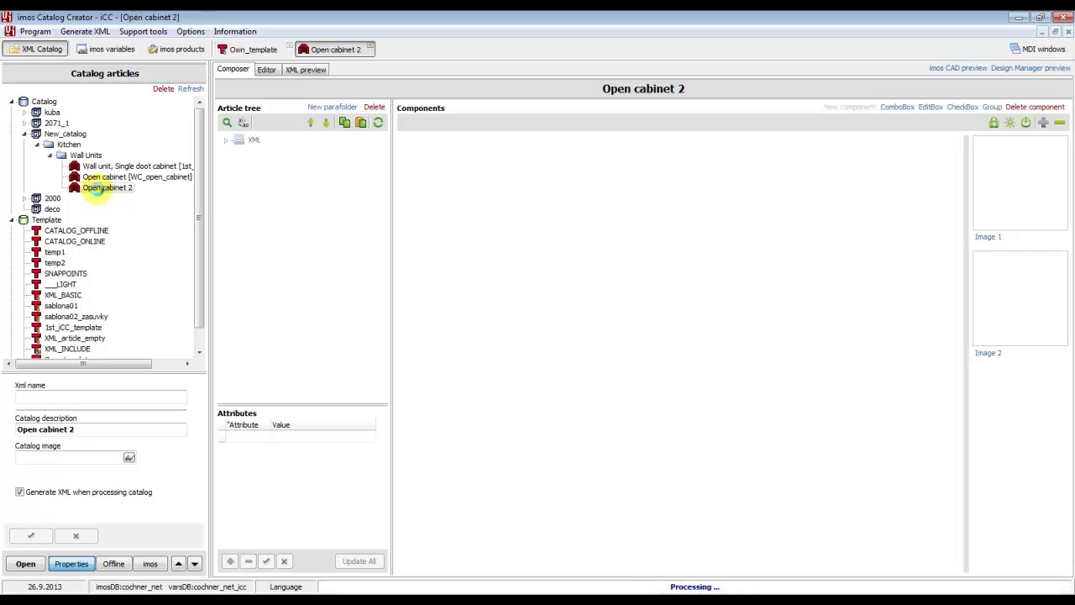
left_click(241, 165)
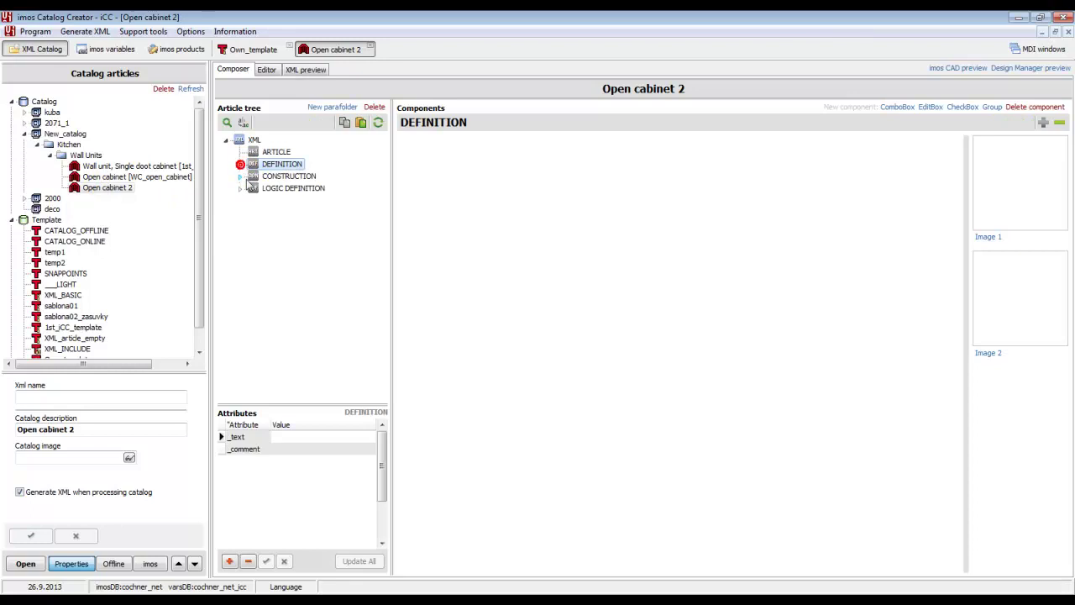
left_click(240, 164)
left_click(240, 201)
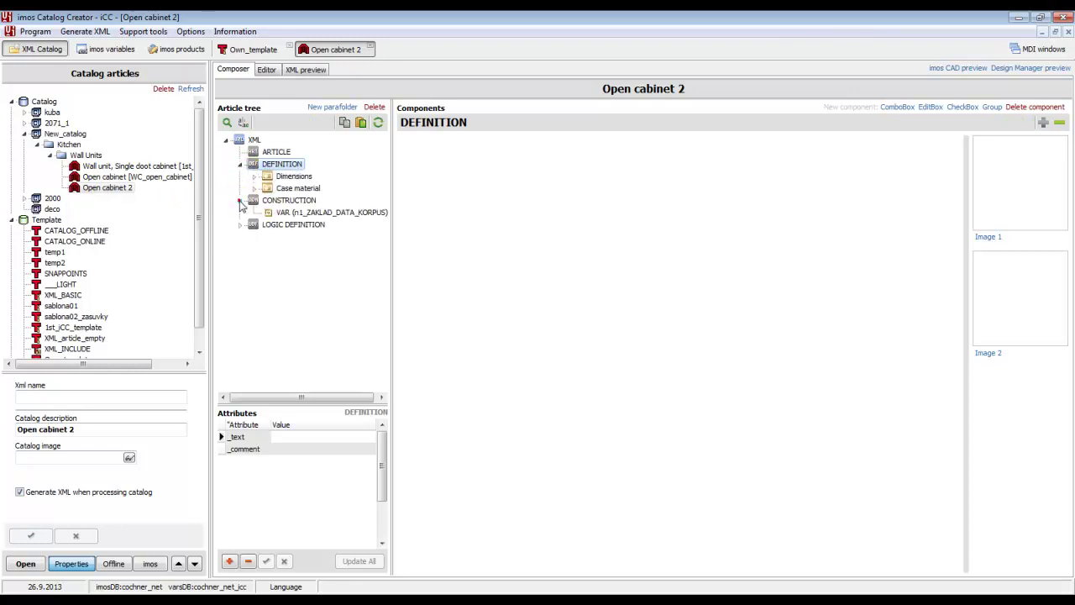
left_click(240, 224)
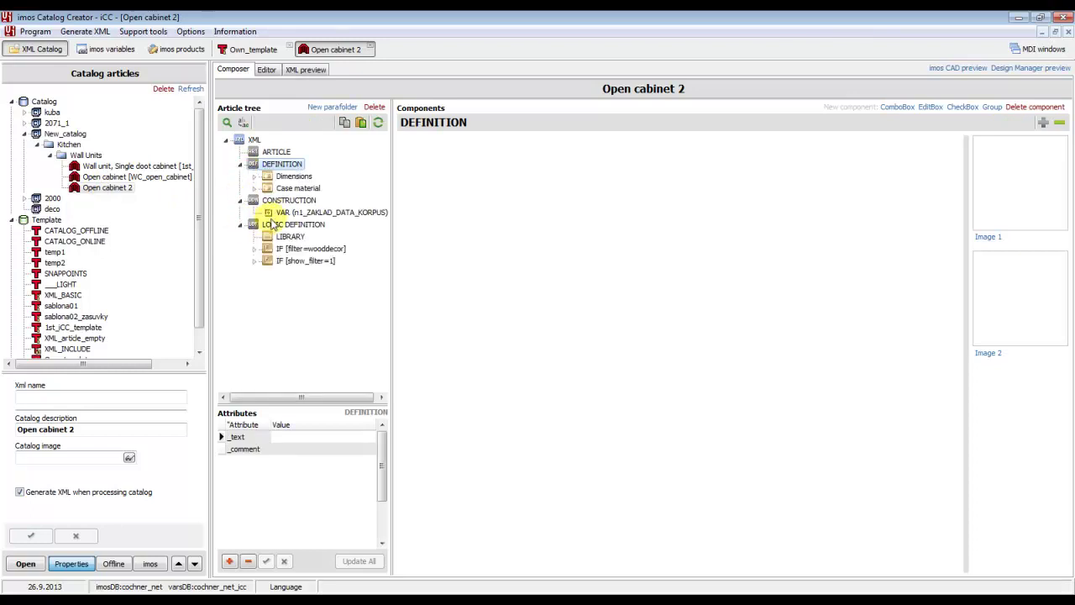
left_click(253, 189)
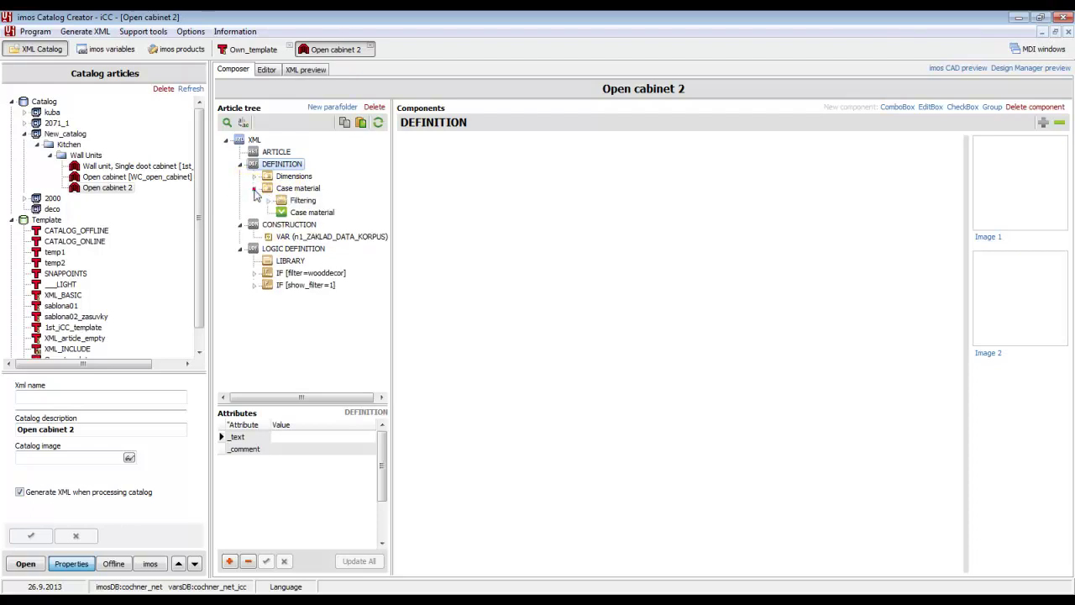
left_click(253, 177)
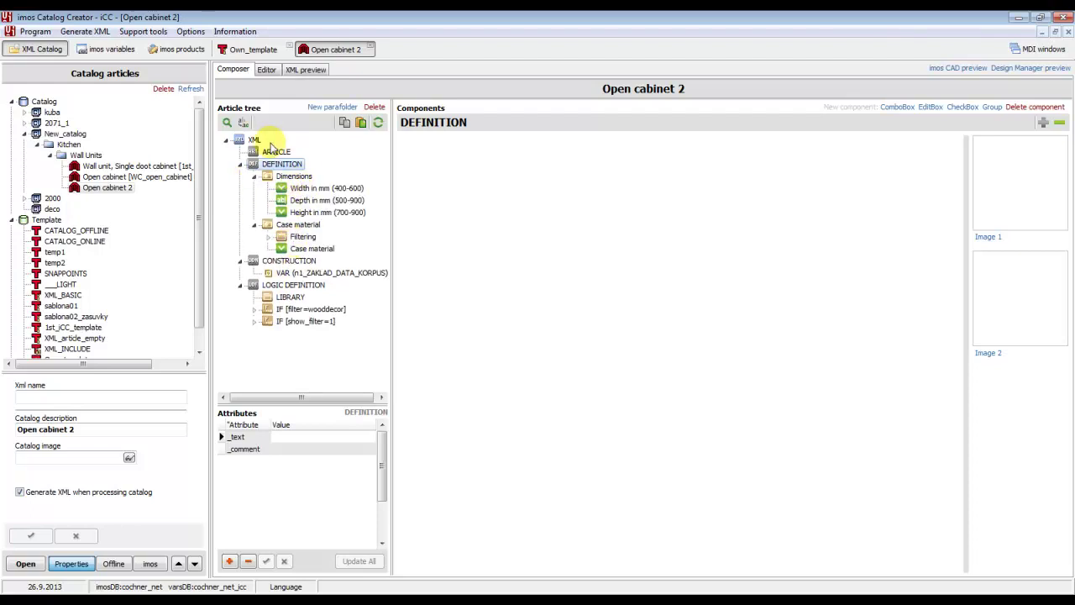
Assign WC_open_cabinet_2 from the 1st_iCC_article products as the ARTICLE's item.
left_click(270, 153)
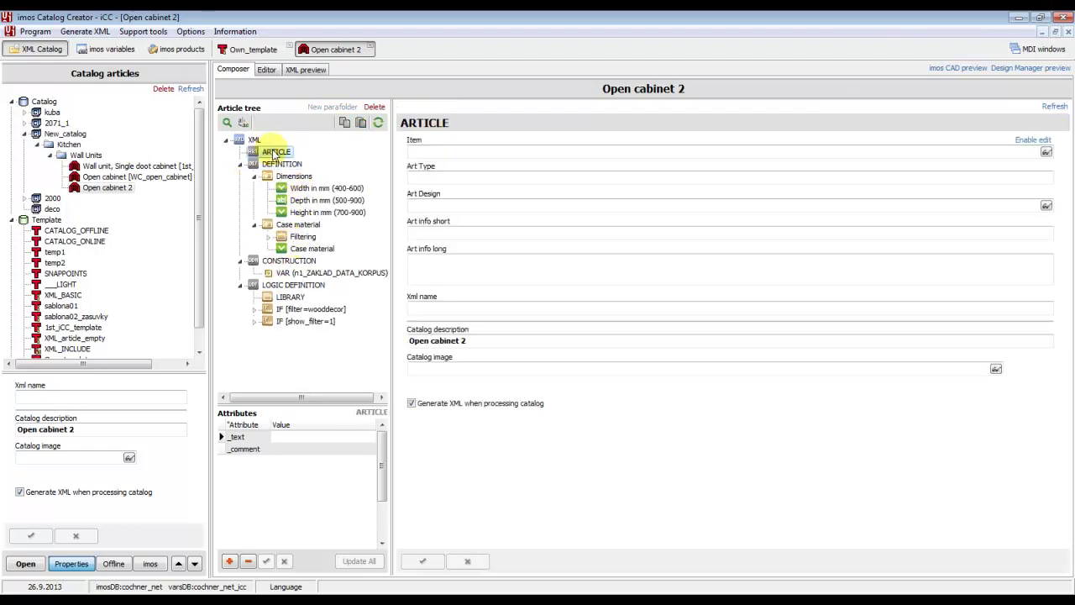
left_click(1046, 152)
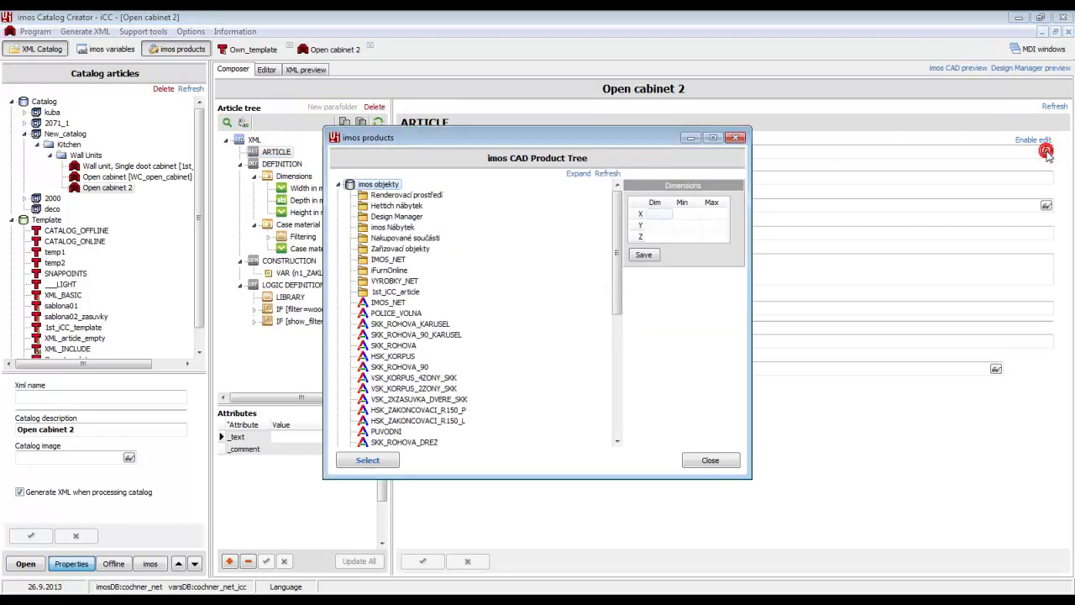
double_click(384, 292)
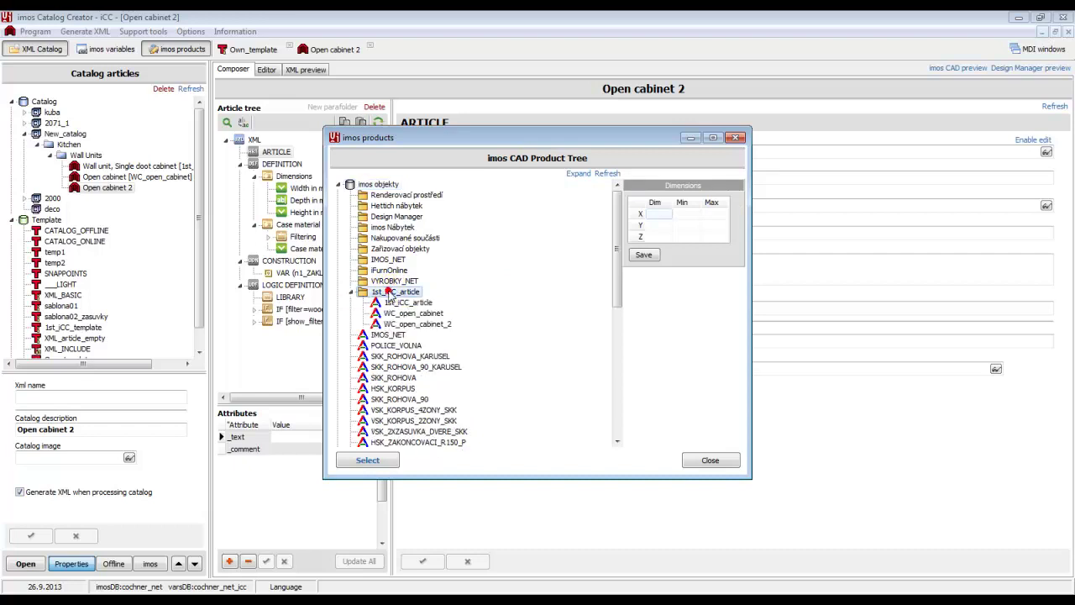
double_click(415, 324)
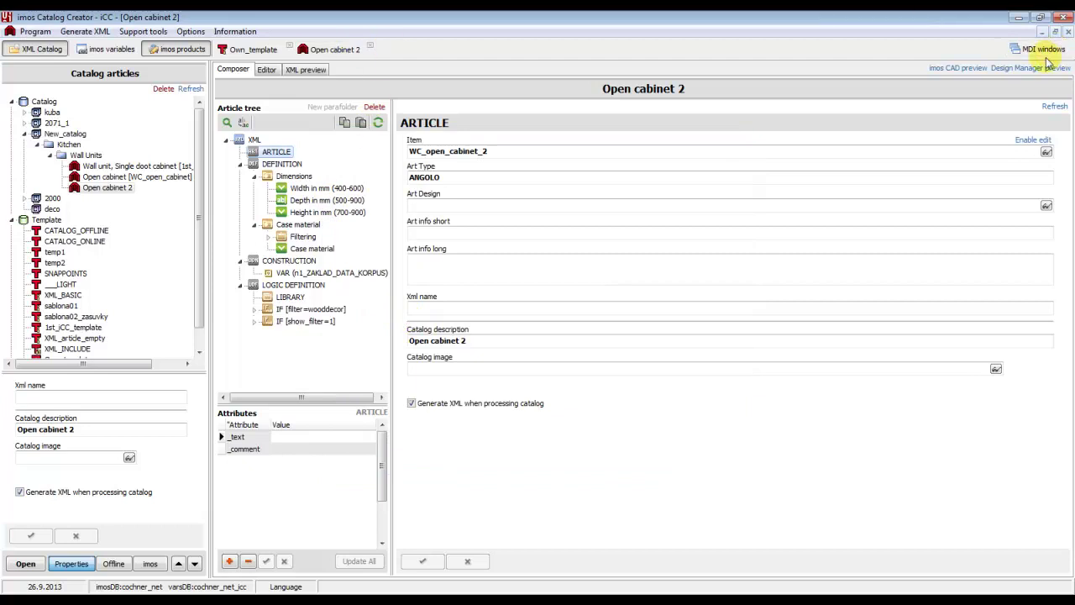
Preview WC_open_cabinet_2 in imos CAD and check its Case material options in Design Manager.
left_click(960, 69)
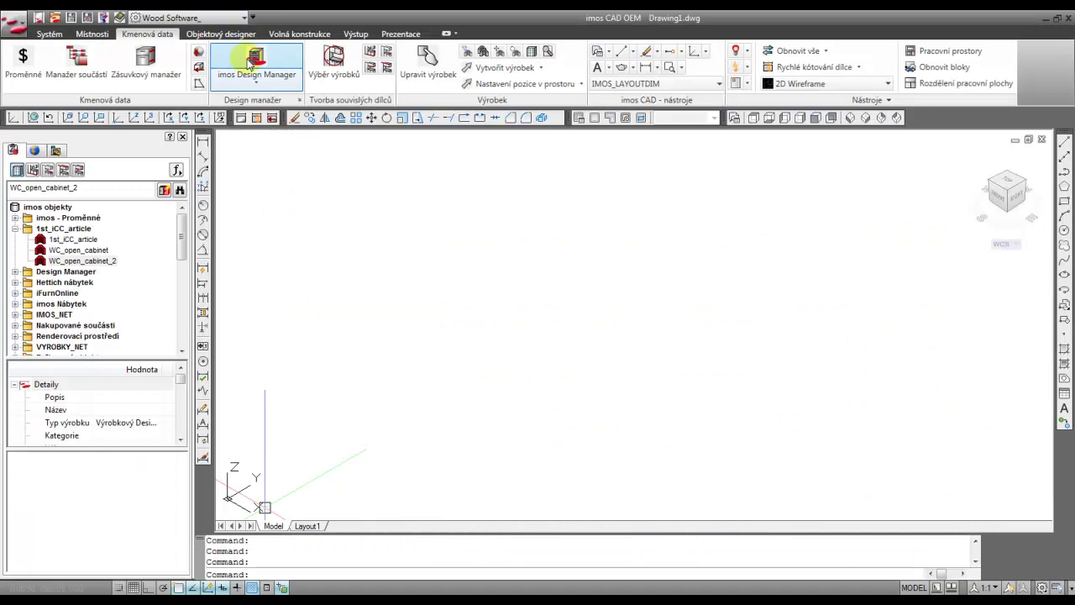
left_click(248, 63)
left_click(306, 167)
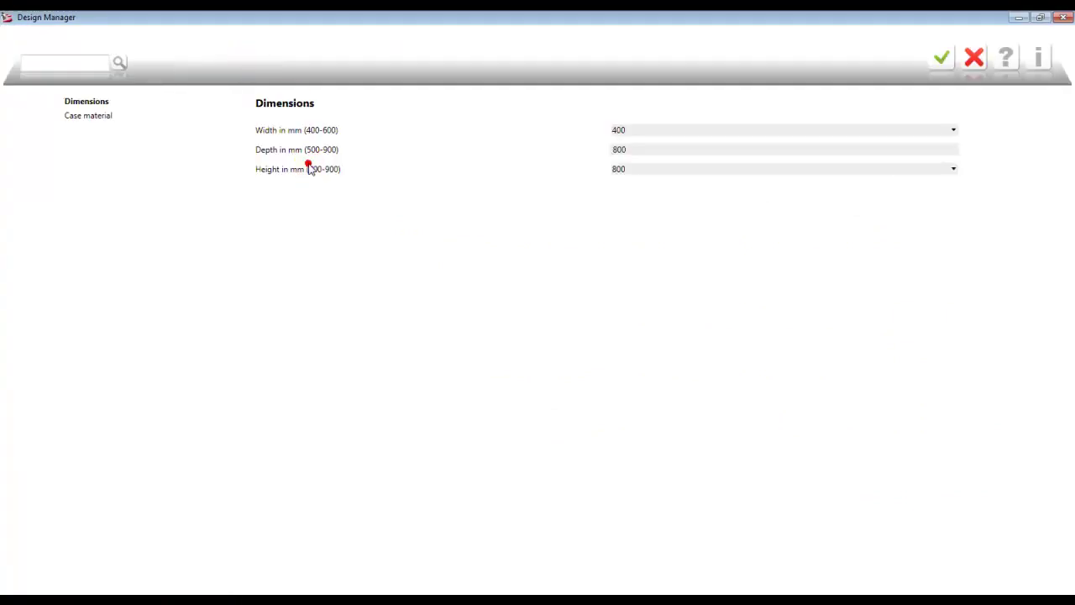
left_click(99, 116)
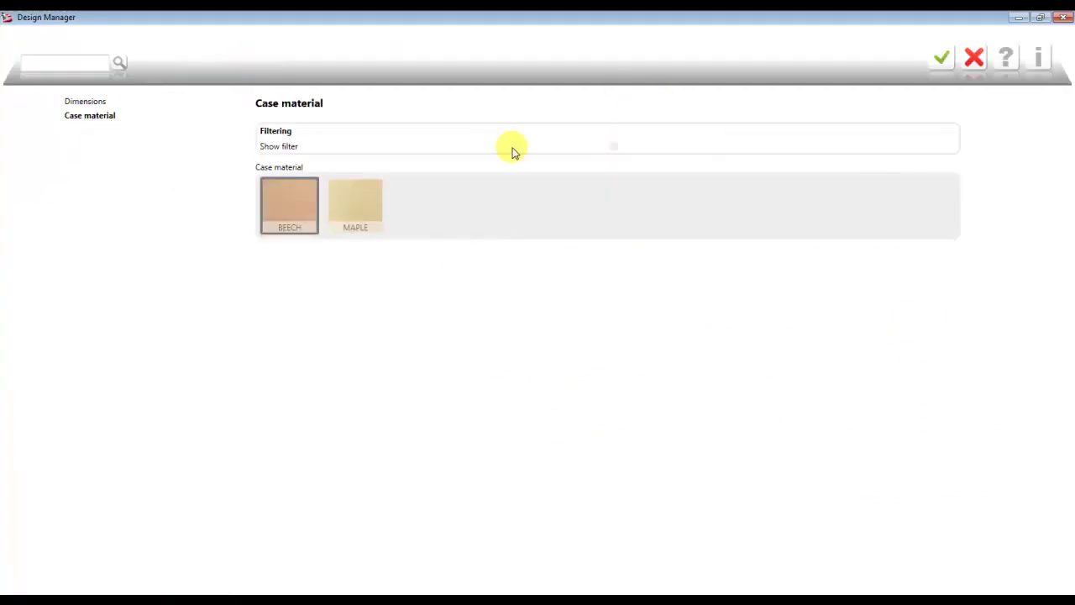